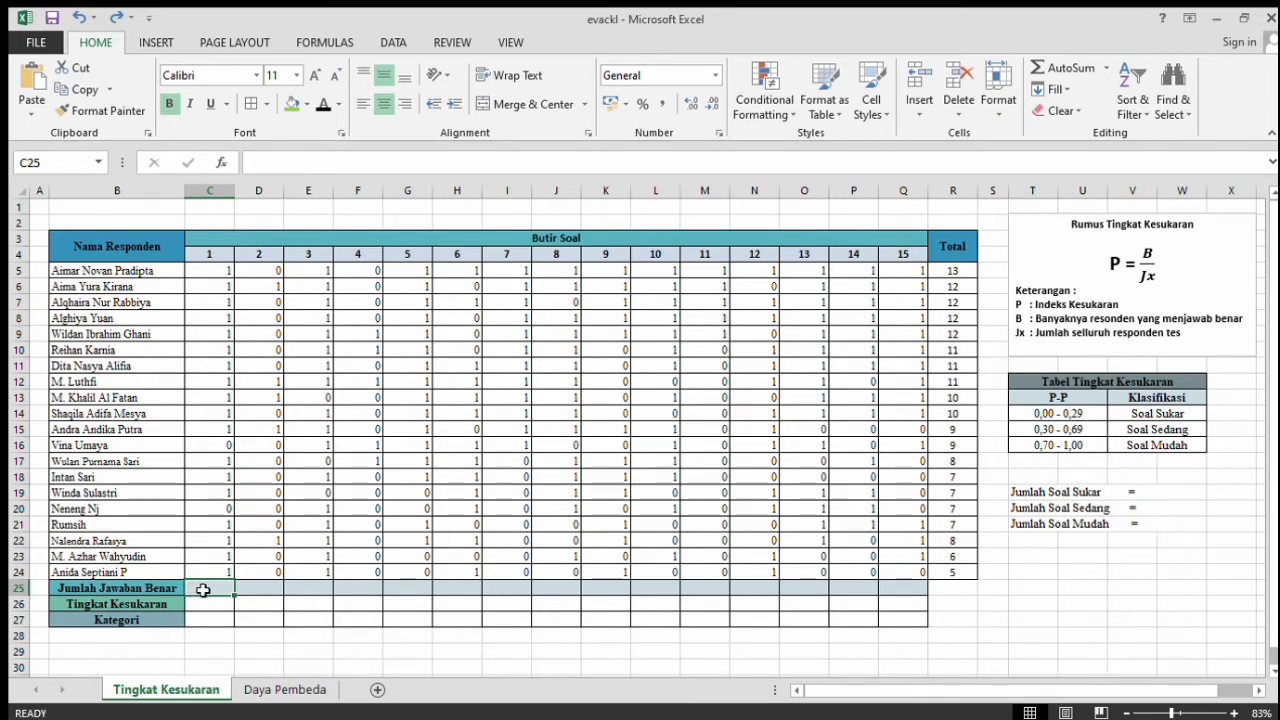
# - Total question 1's correct answers in C25 with =SUM(C5:C24) and fill the formula across to Q25
pyautogui.write('=')
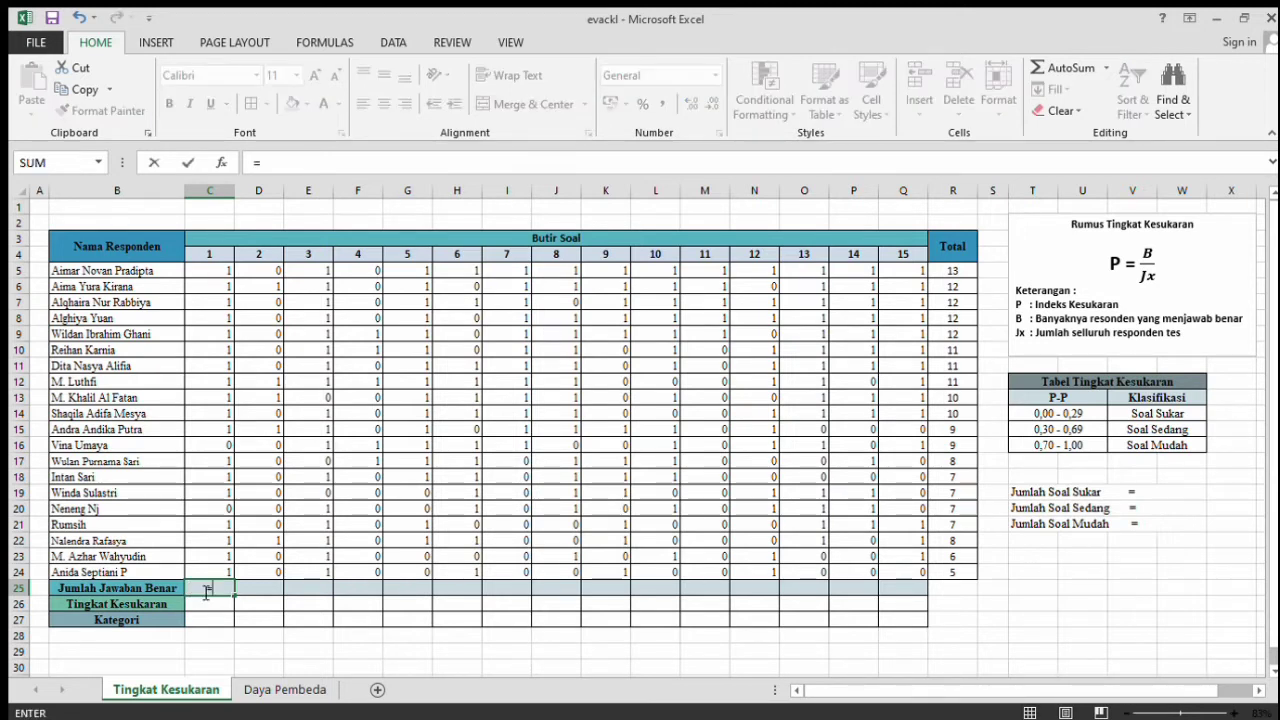
pyautogui.write('SUM(')
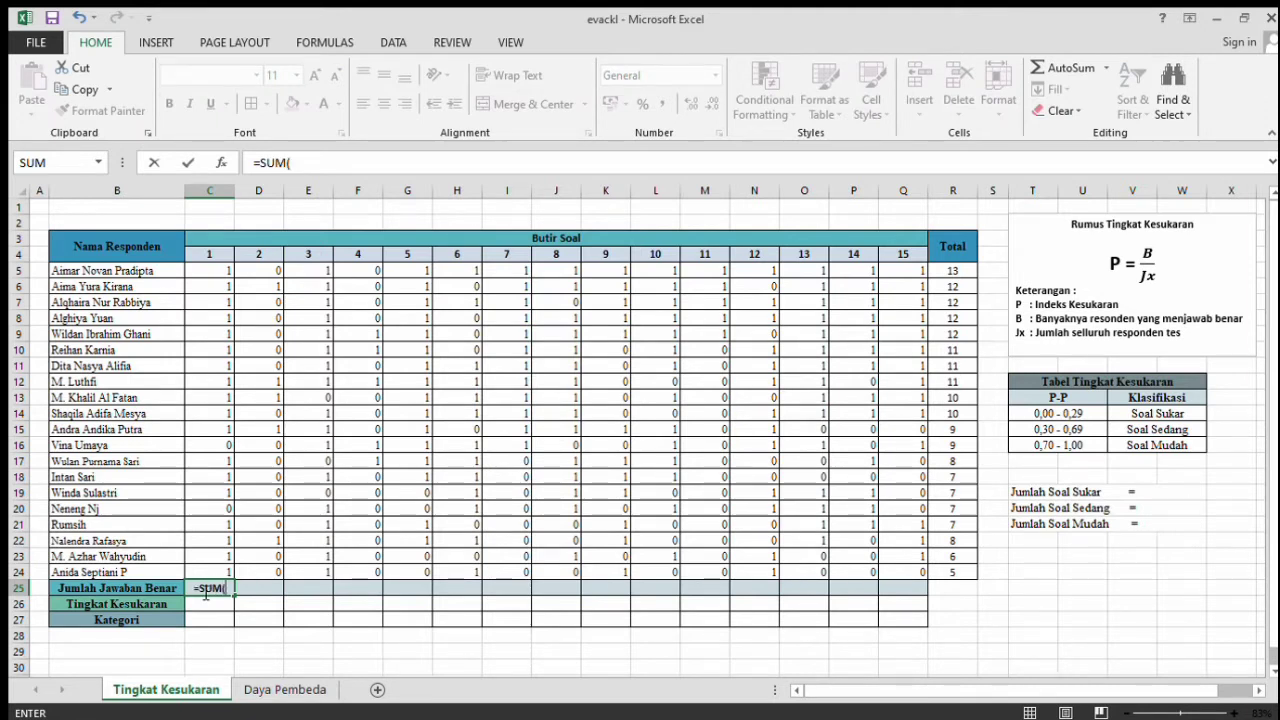
pyautogui.click(213, 271)
pyautogui.hotkey('shift', 'Down')
pyautogui.hotkey('shift', 'Down')
pyautogui.hotkey('shift', 'Down')
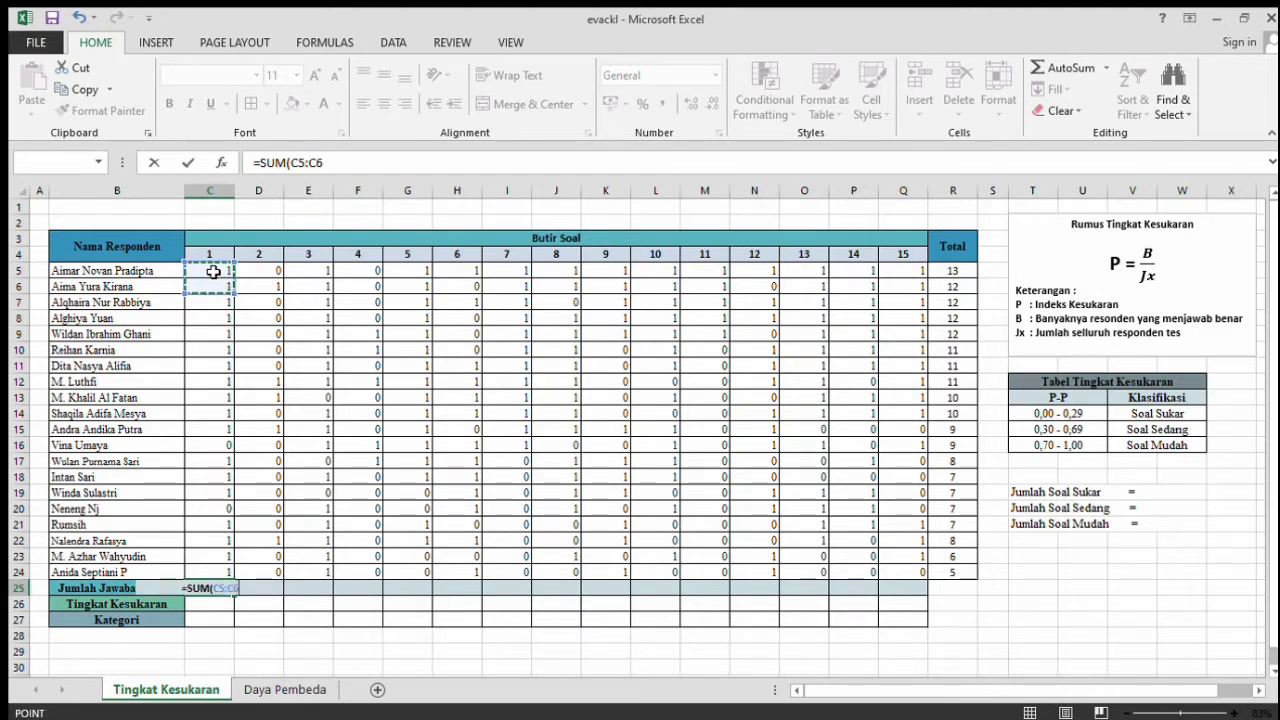
pyautogui.hotkey('shift', 'Down')
pyautogui.hotkey('shift', 'Down')
pyautogui.hotkey('shift', 'Down')
pyautogui.hotkey('shift', 'Down')
pyautogui.hotkey('shift', 'Down')
pyautogui.hotkey('shift', 'Down')
pyautogui.hotkey('shift', 'Down')
pyautogui.hotkey('shift', 'Down')
pyautogui.hotkey('shift', 'Down')
pyautogui.hotkey('shift', 'Down')
pyautogui.hotkey('shift', 'Down')
pyautogui.hotkey('shift', 'Down')
pyautogui.hotkey('shift', 'Down')
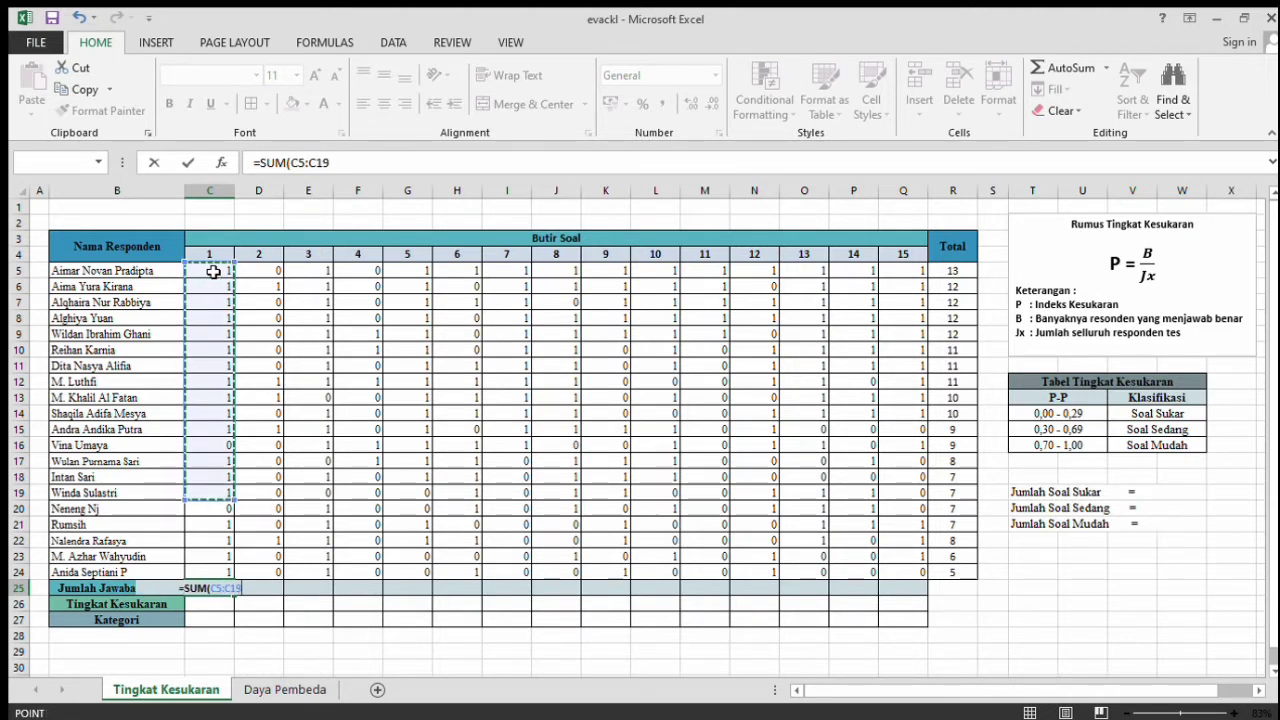
pyautogui.hotkey('shift', 'Down')
pyautogui.hotkey('shift', 'Down')
pyautogui.hotkey('shift', 'Down')
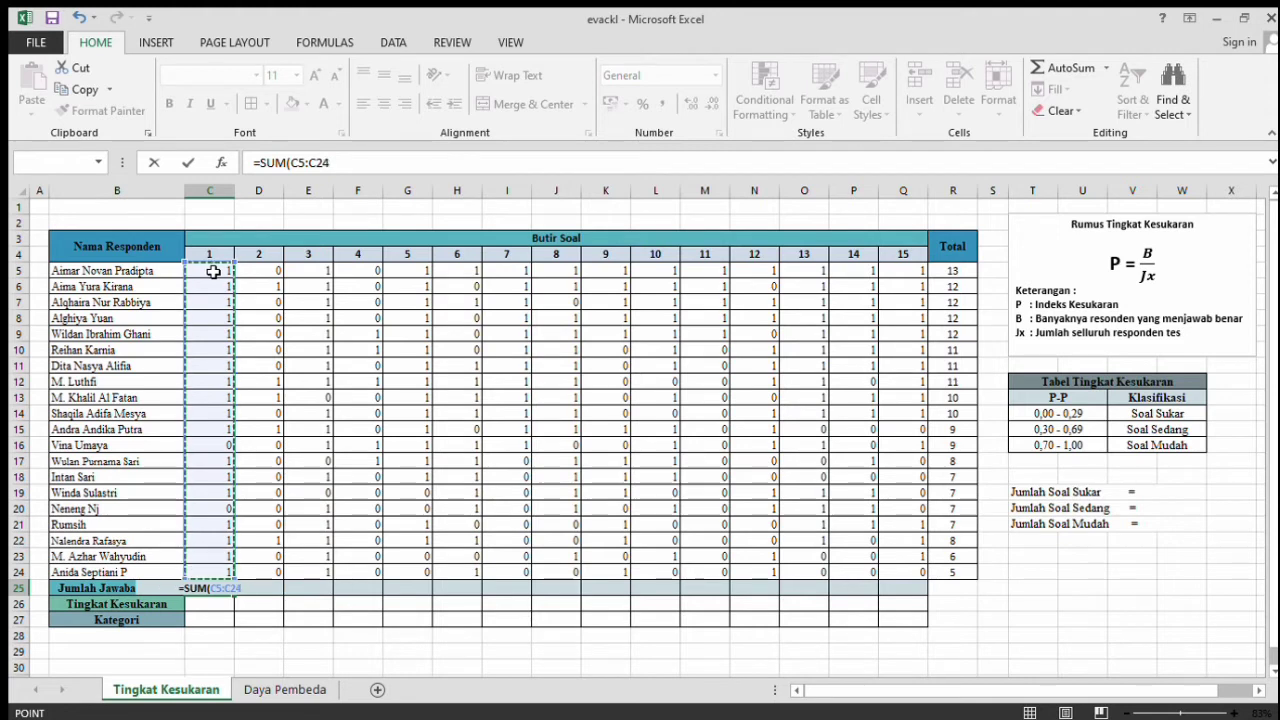
pyautogui.press('Return')
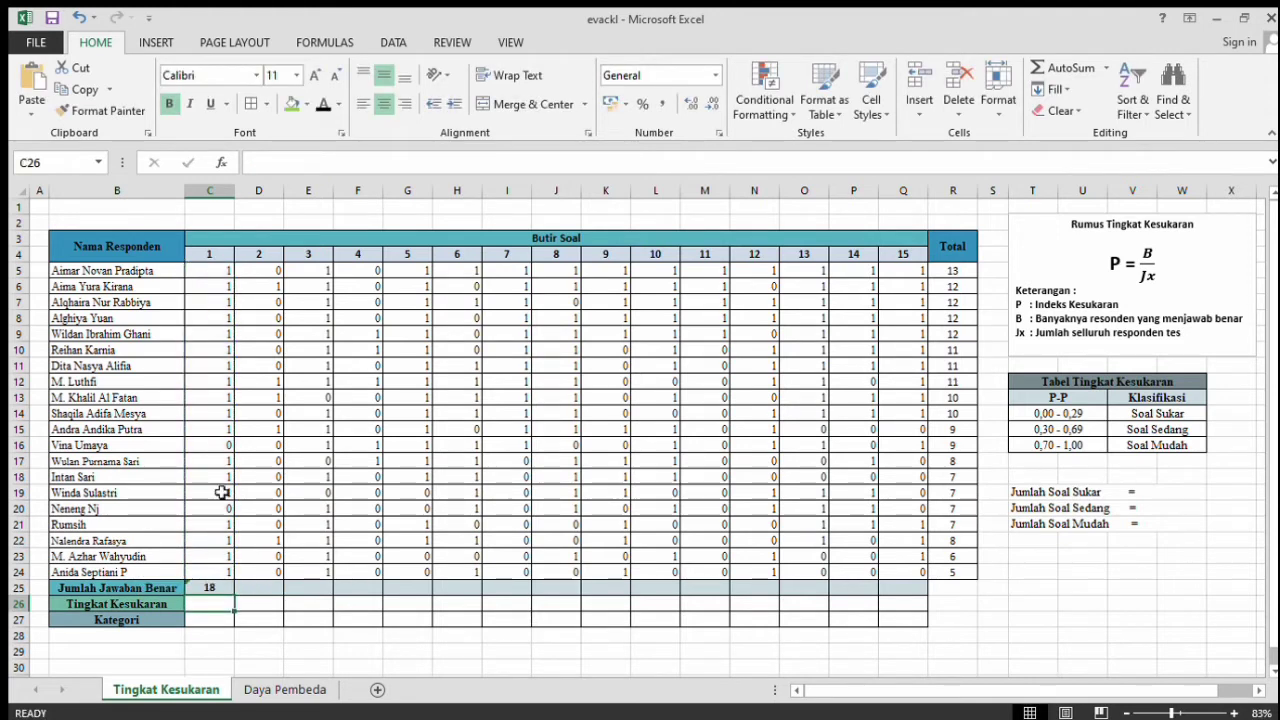
pyautogui.click(210, 586)
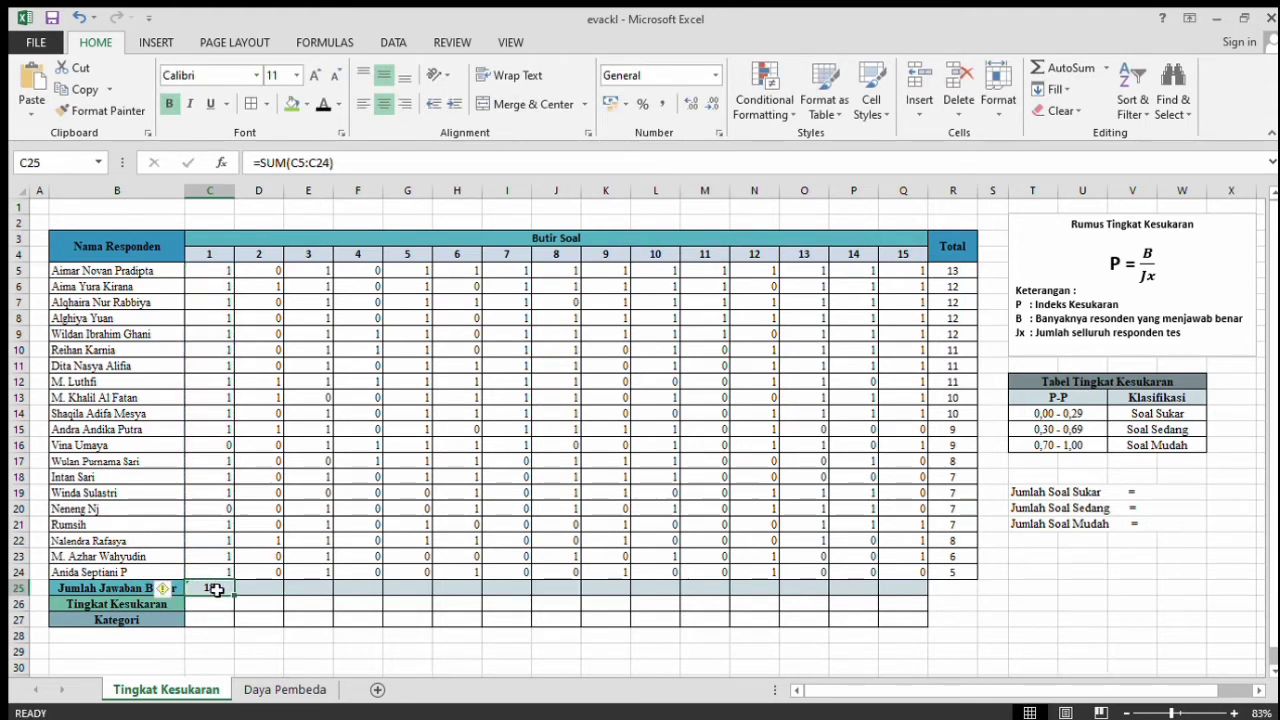
pyautogui.moveTo(231, 595); pyautogui.dragTo(908, 594)
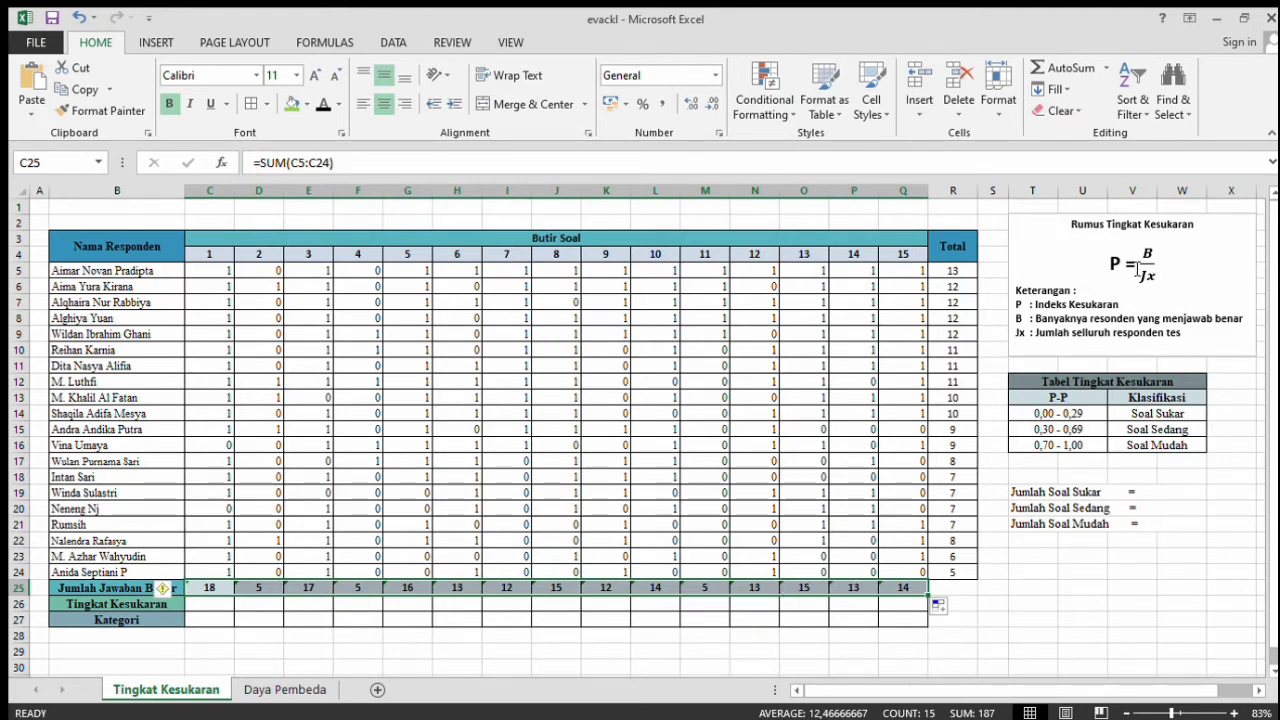
# - Calculate question 1's difficulty index in C26 with =C25/20 and fill the formula across to Q26
pyautogui.click(205, 610)
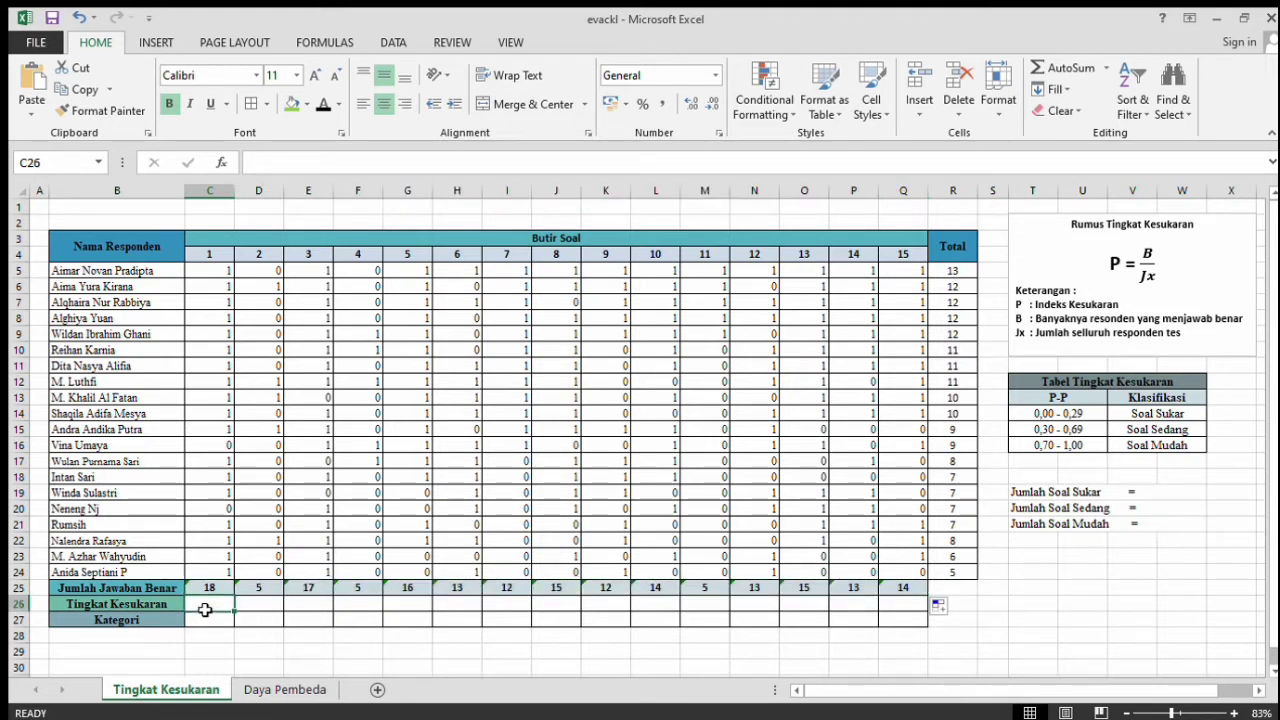
pyautogui.write('=')
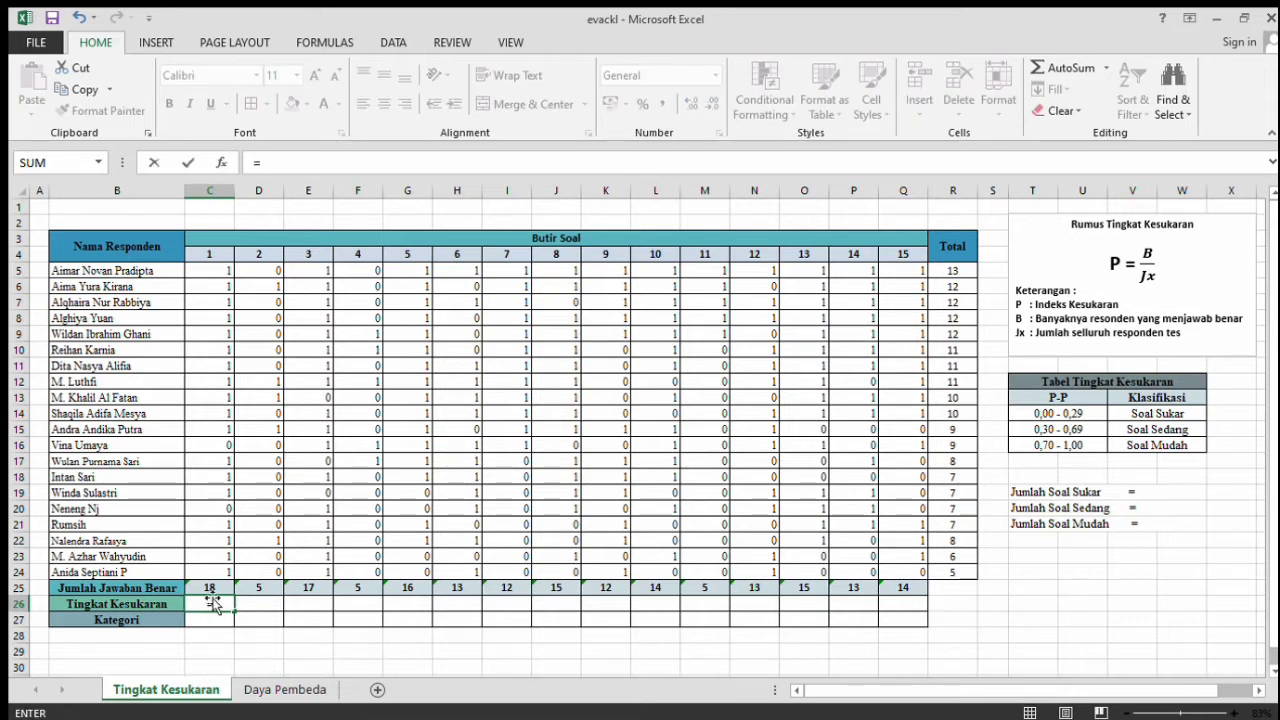
pyautogui.click(211, 590)
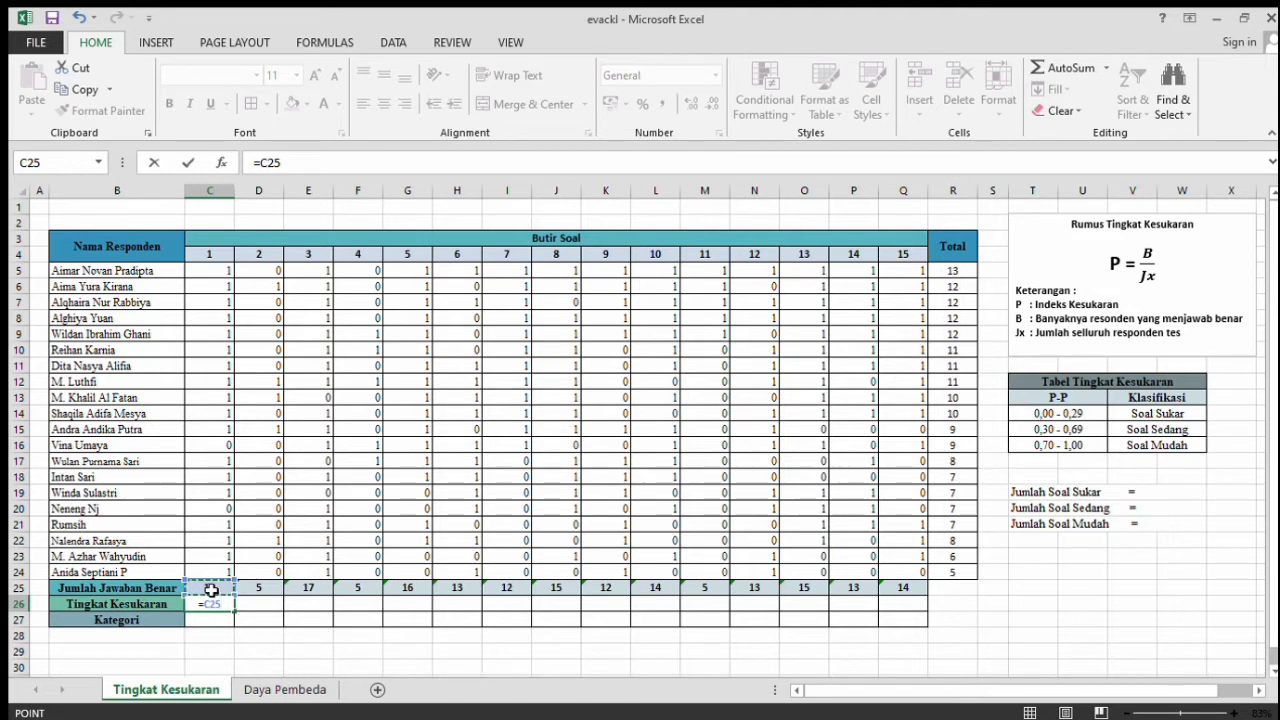
pyautogui.write('/20')
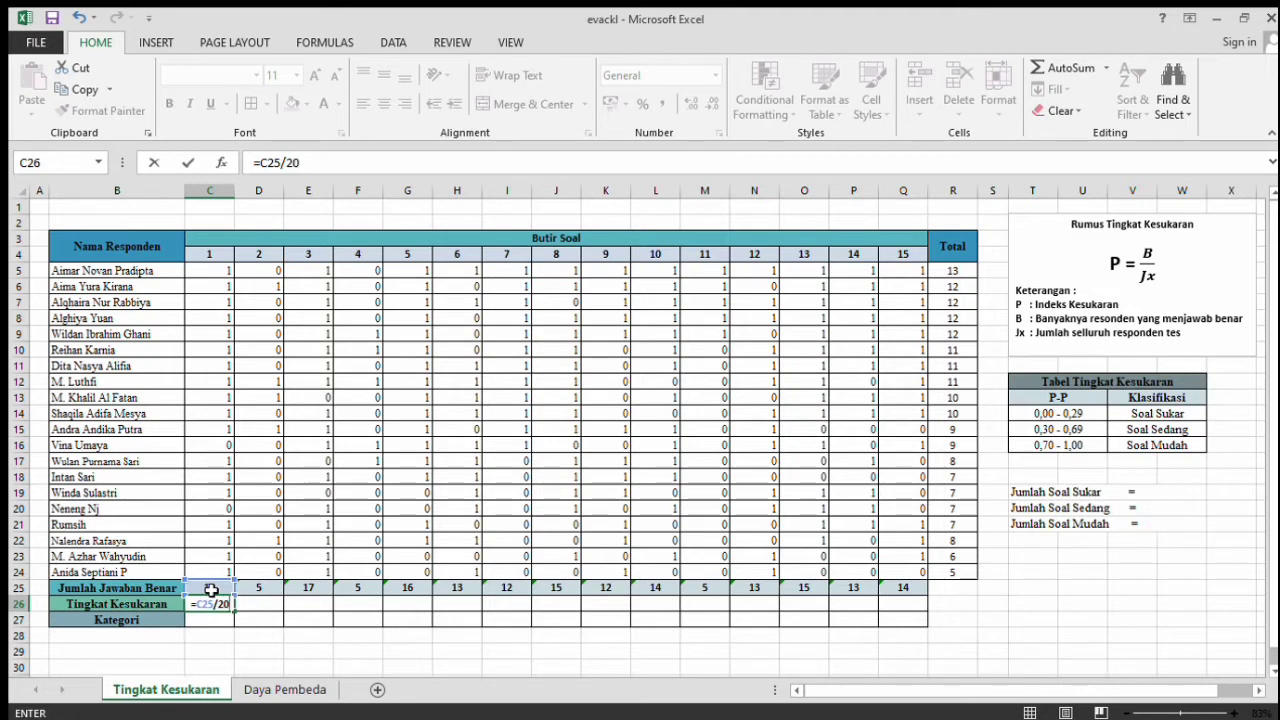
pyautogui.press('Return')
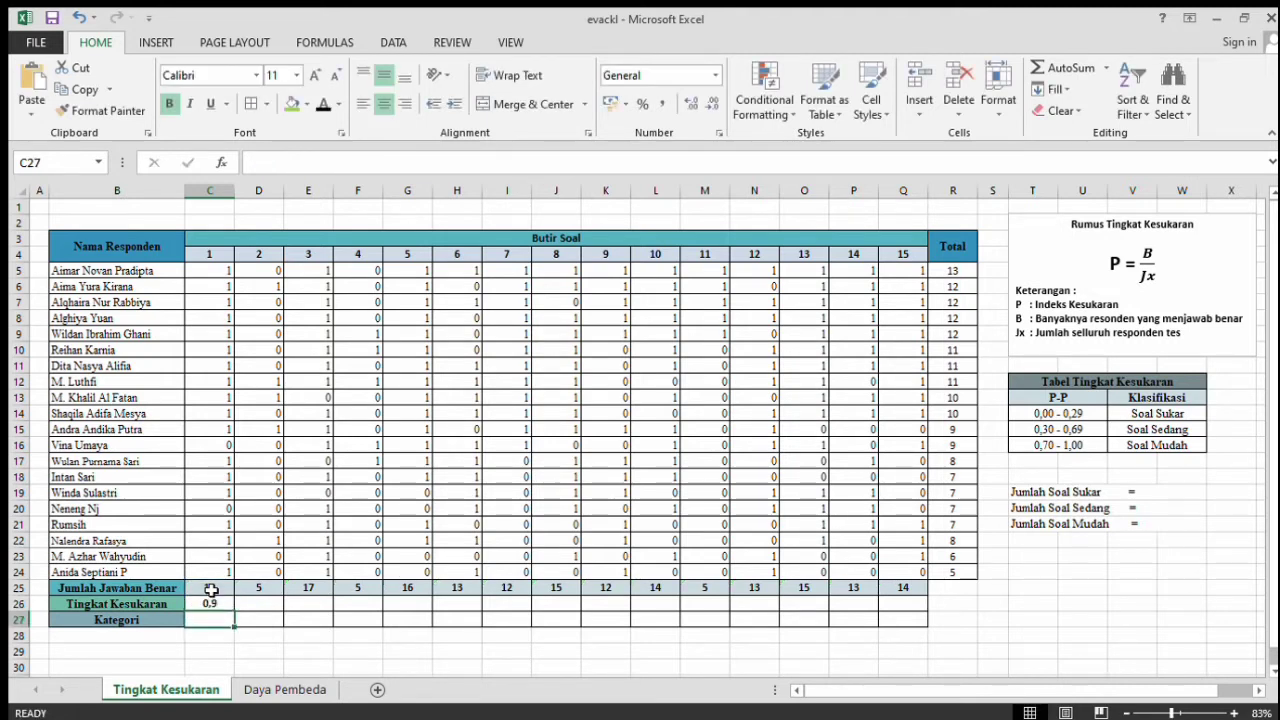
pyautogui.click(209, 604)
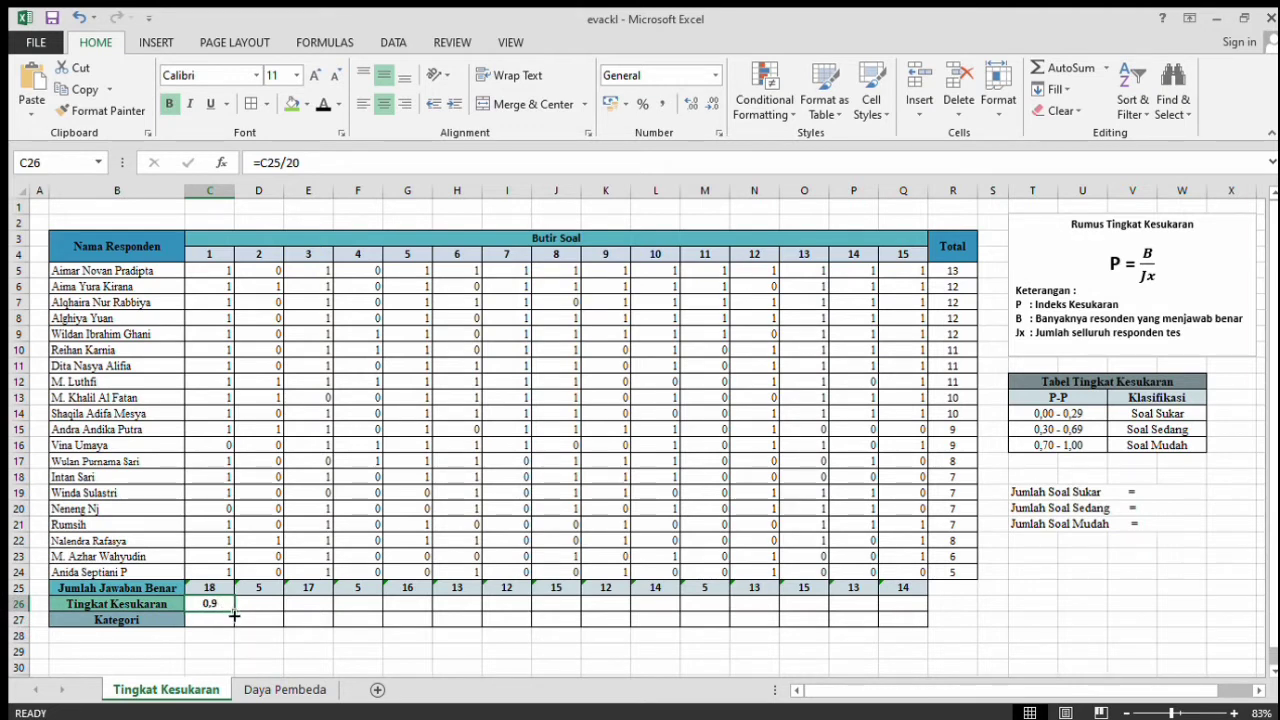
pyautogui.moveTo(234, 616); pyautogui.dragTo(930, 622)
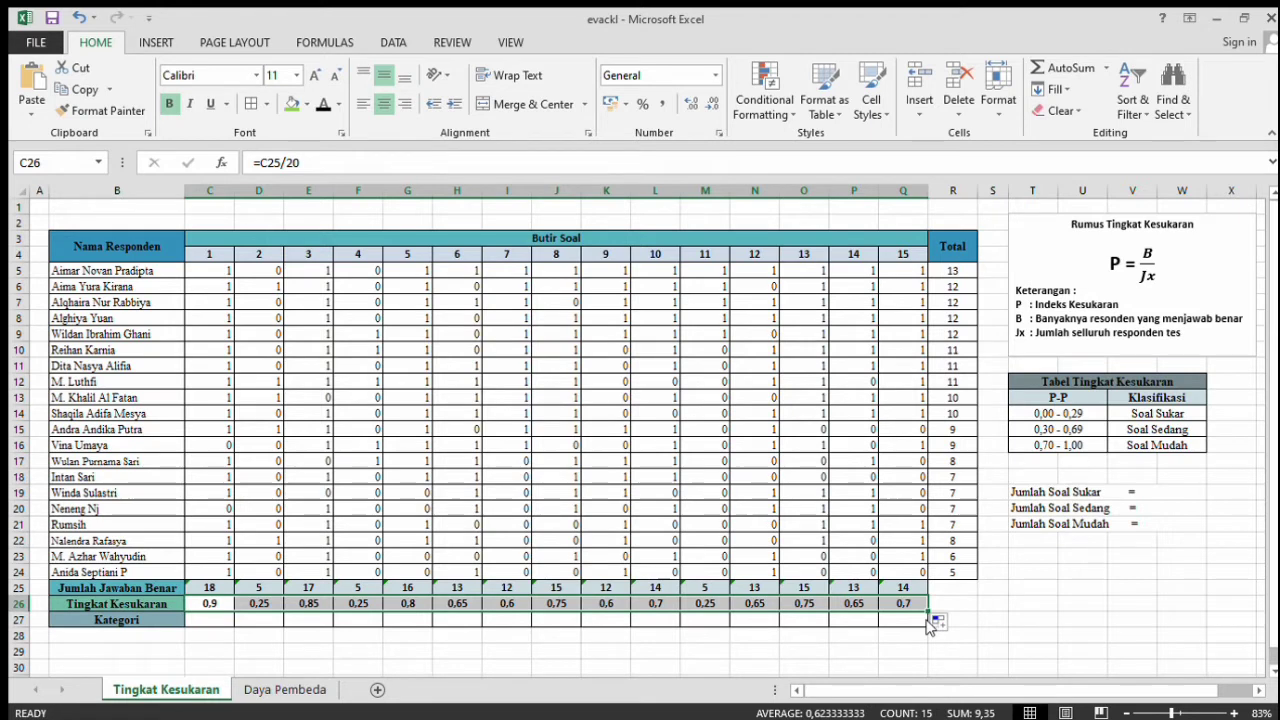
# - Start an IF formula in C27 of the Kategori row that returns "Sukar" when C26<=0,29
pyautogui.click(205, 624)
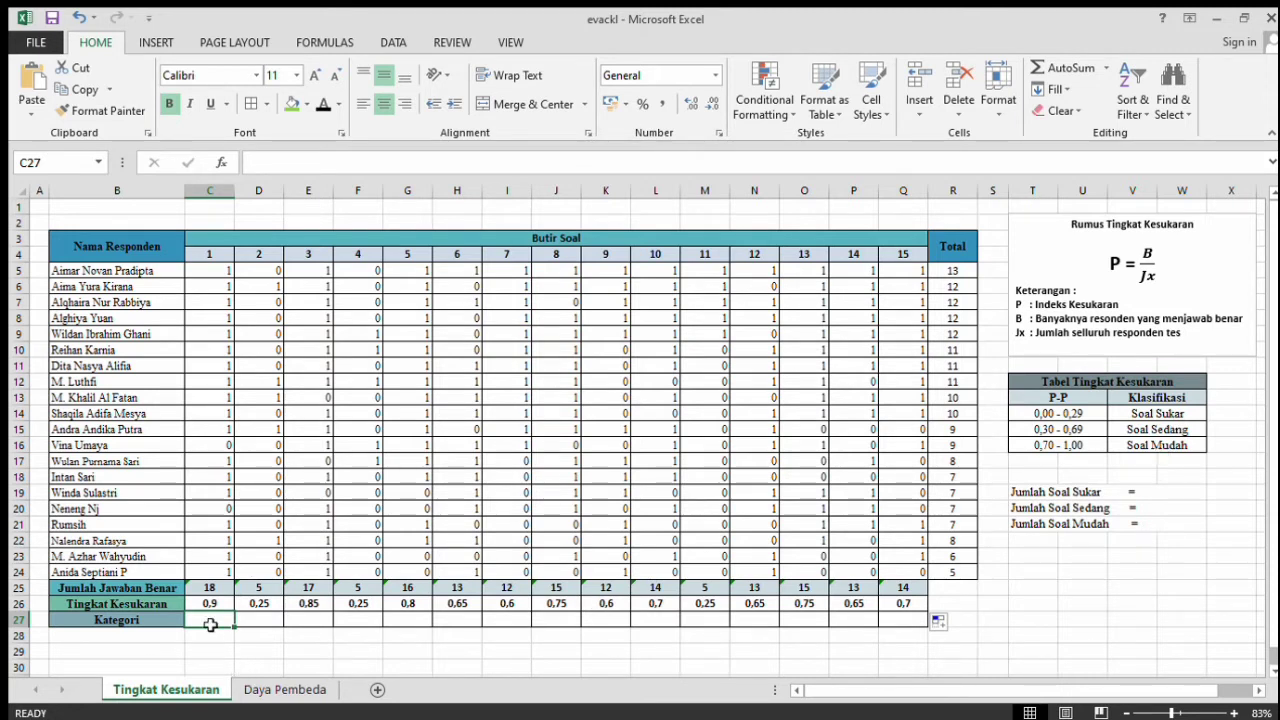
pyautogui.write('=')
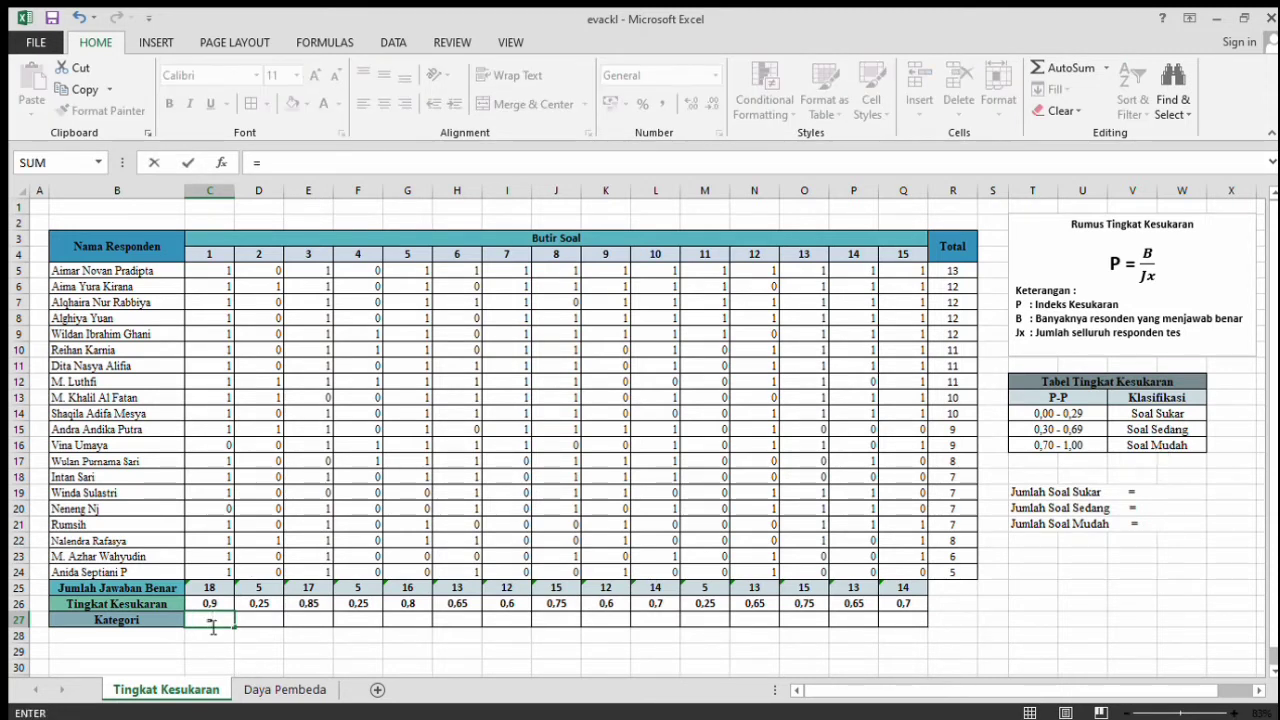
pyautogui.write('IF')
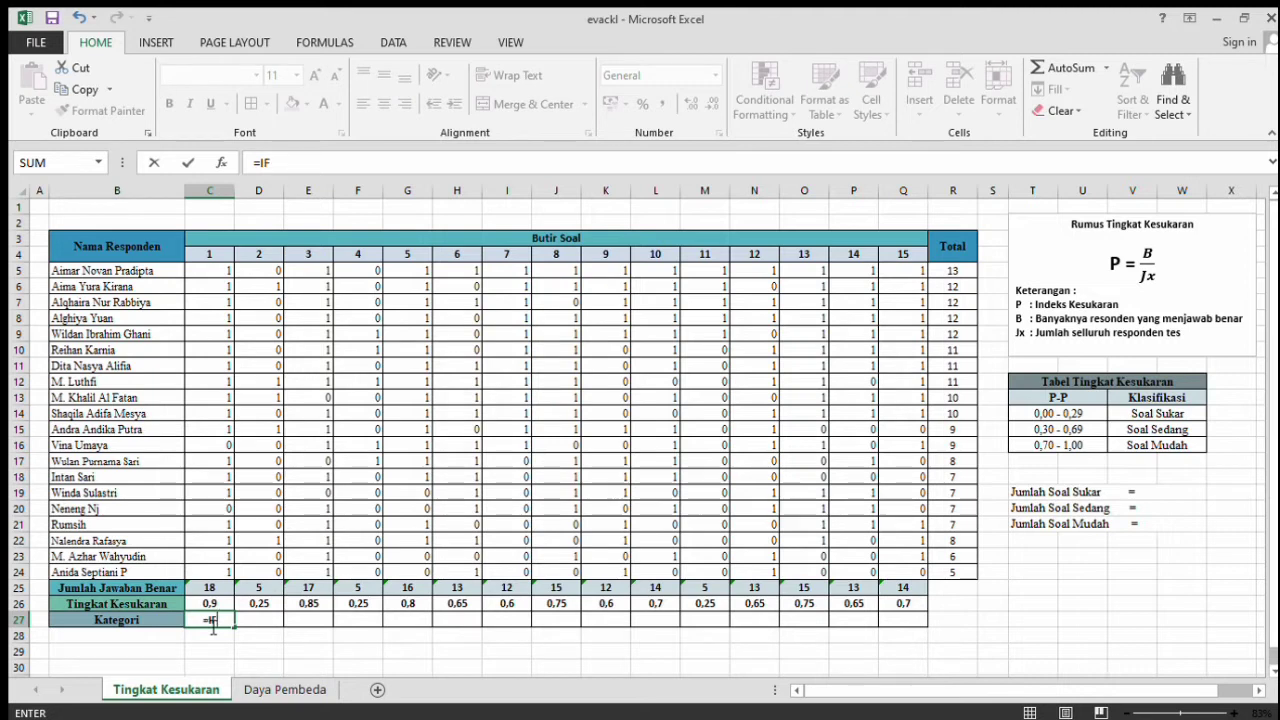
pyautogui.write('(')
pyautogui.click(210, 604)
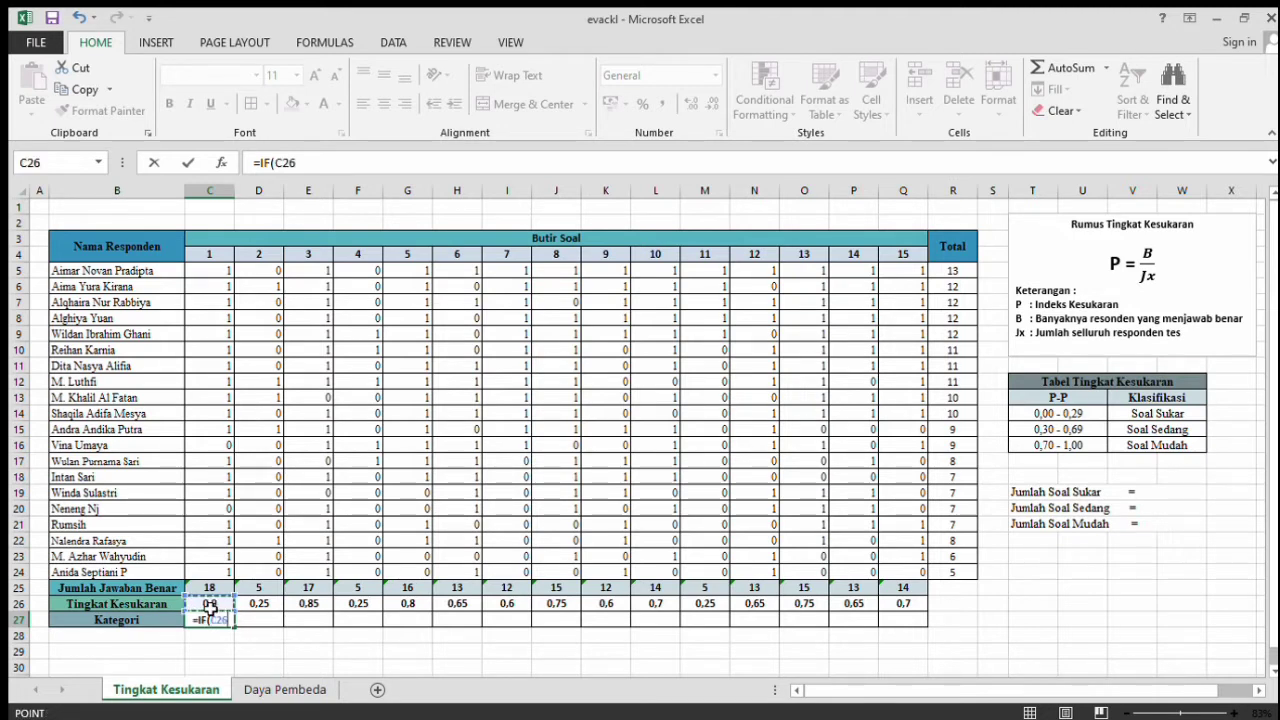
pyautogui.write('<=0')
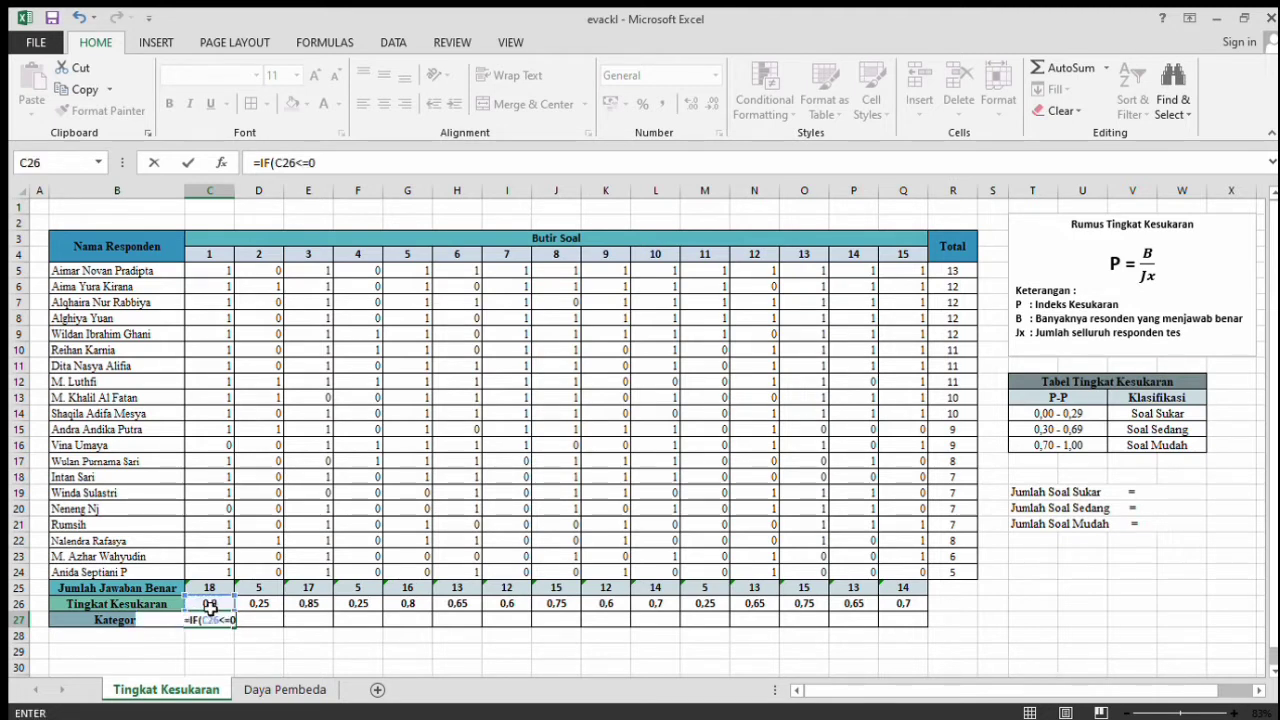
pyautogui.write(',19')
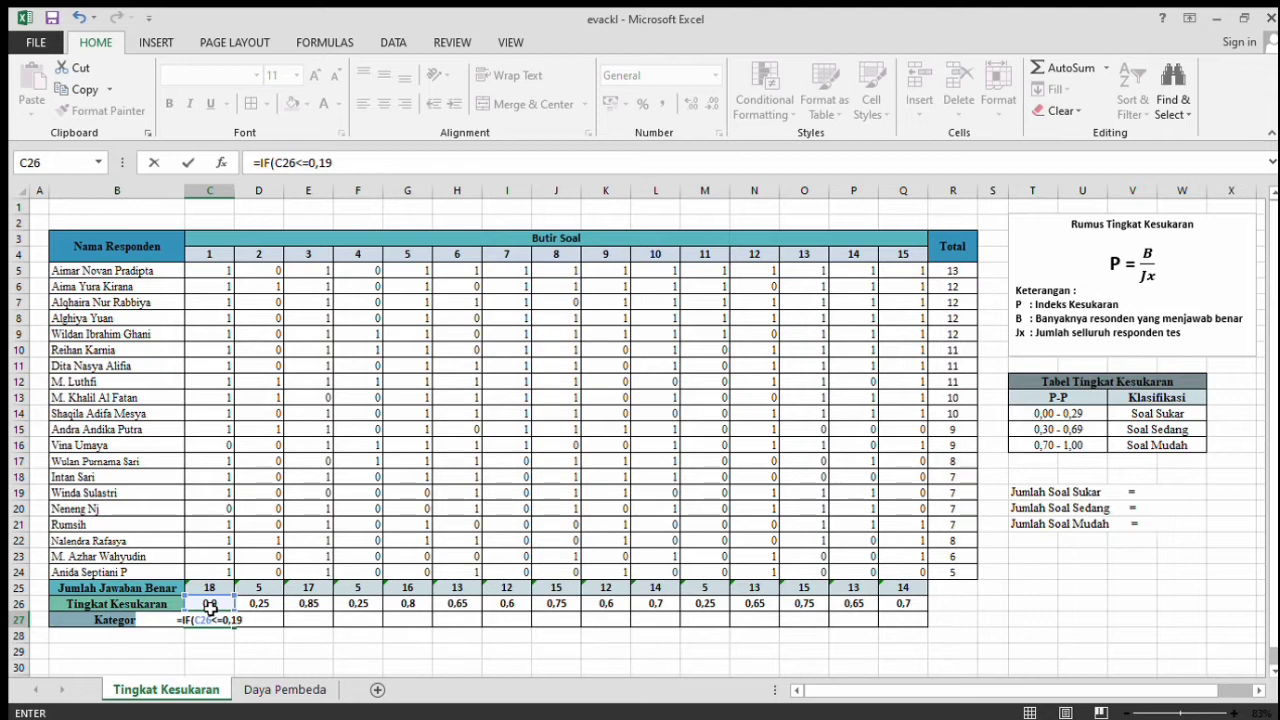
pyautogui.press('BackSpace')
pyautogui.press('BackSpace')
pyautogui.write('20')
pyautogui.press('BackSpace')
pyautogui.write('9;"')
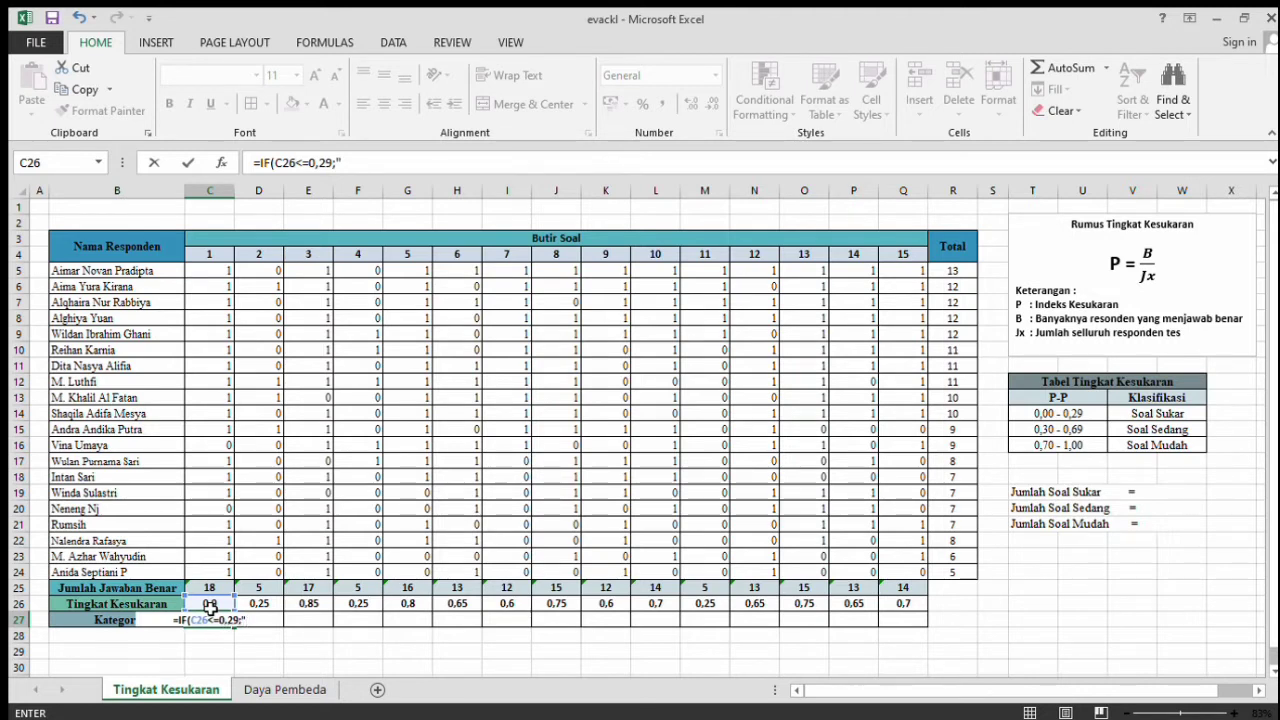
pyautogui.write('Sukar')
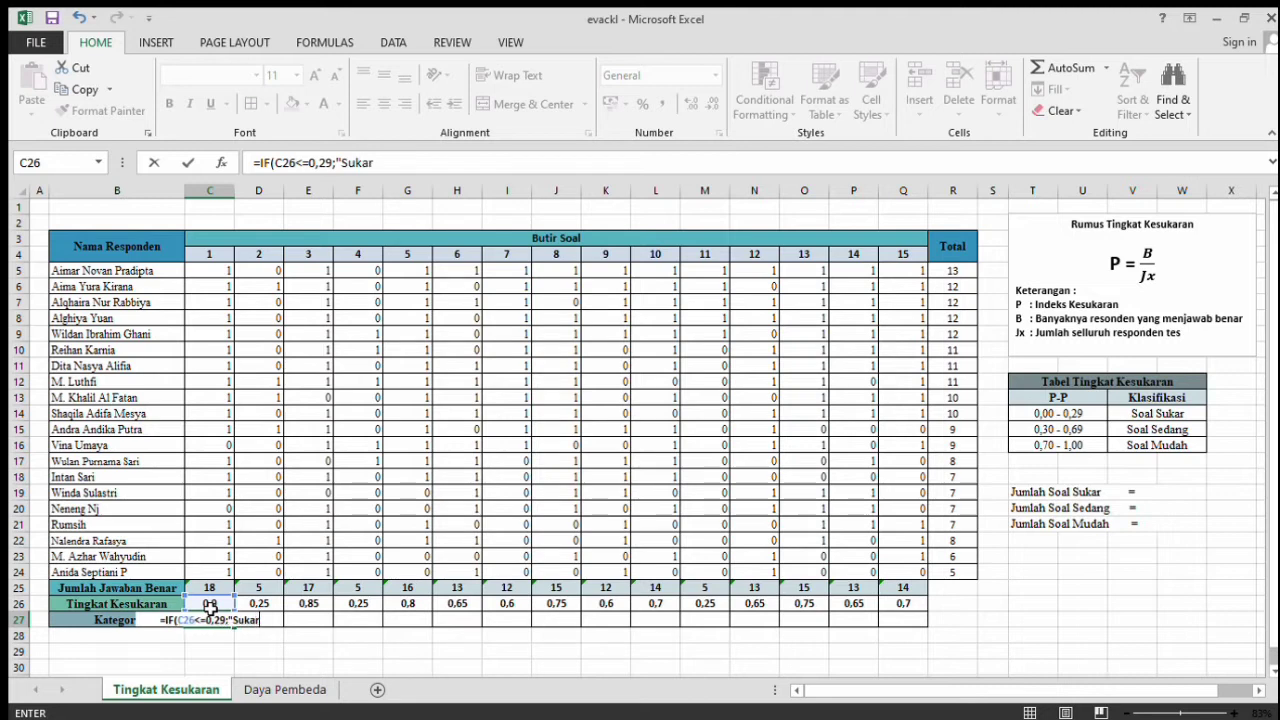
# - Add a nested IF to the C27 formula that returns "Sedang" when C26<=0,69
pyautogui.write('";IF')
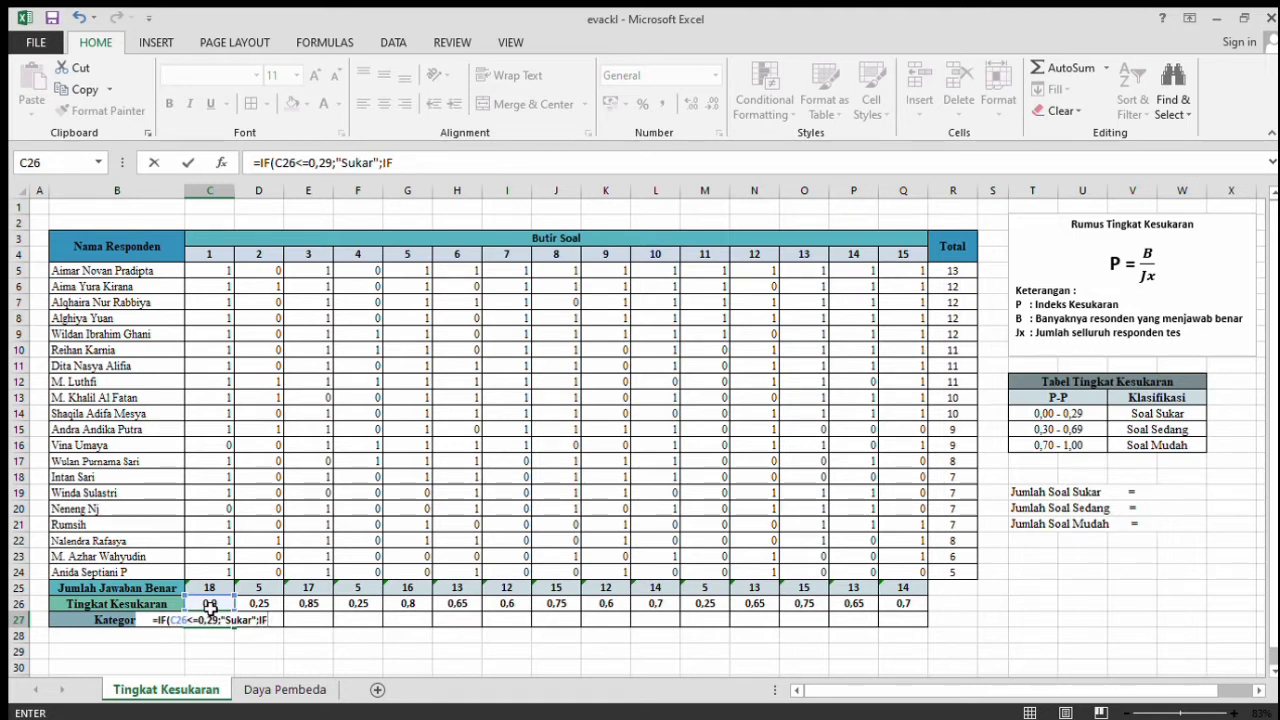
pyautogui.write('(')
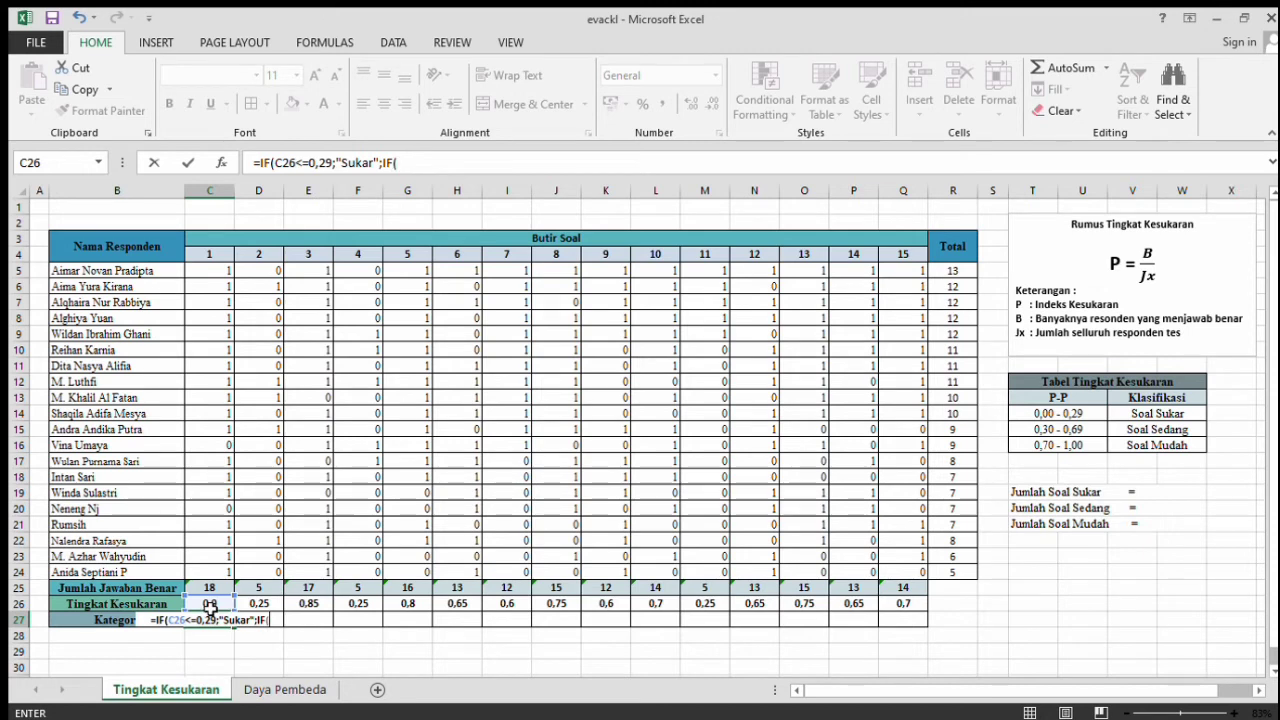
pyautogui.click(210, 605)
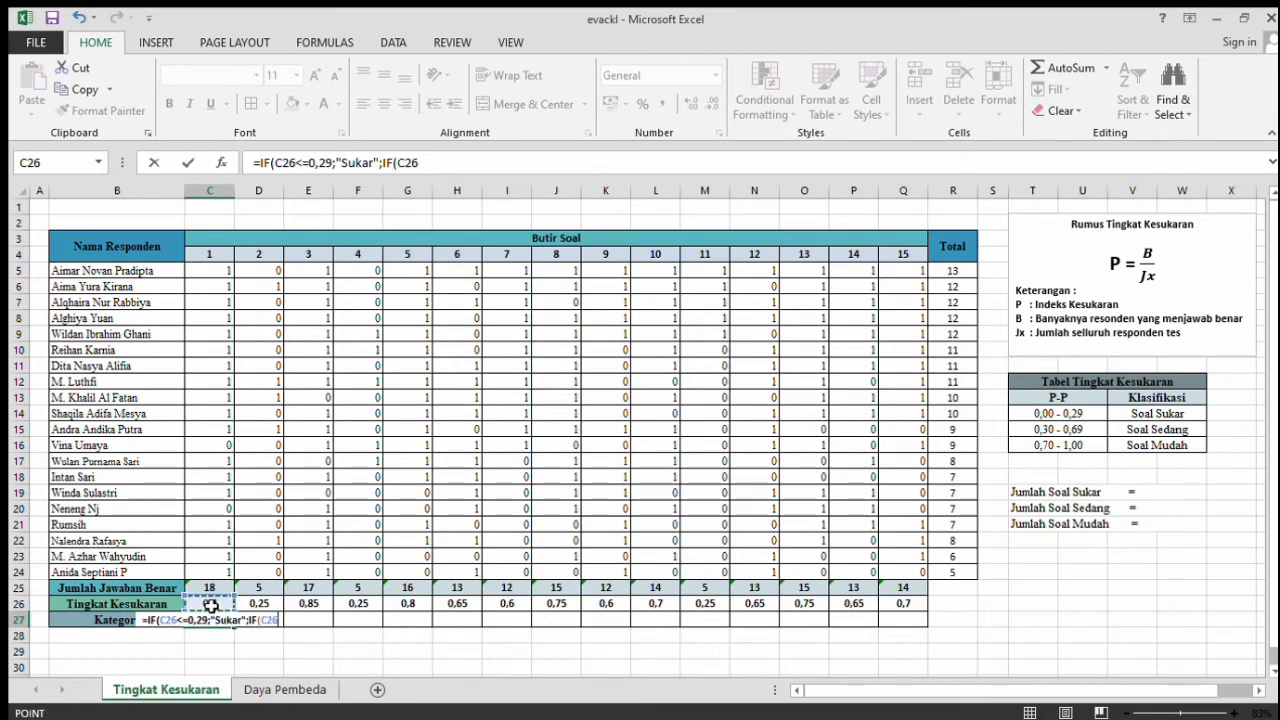
pyautogui.write('<=0')
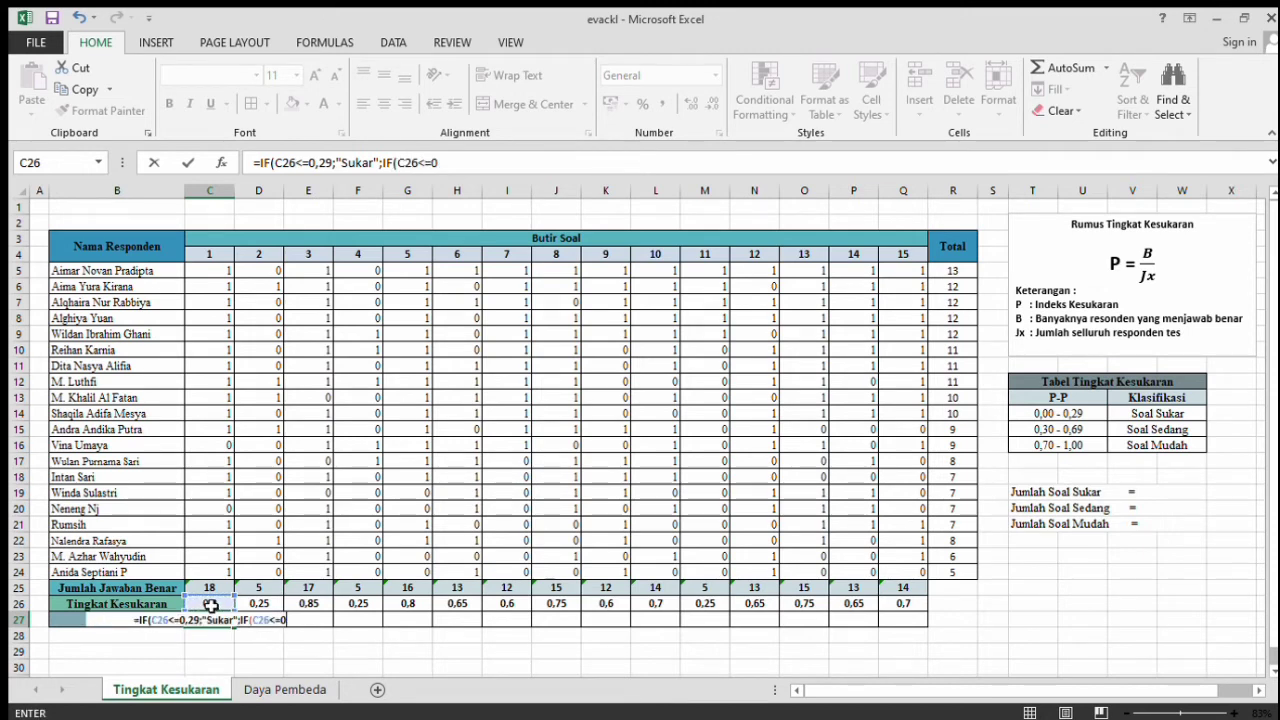
pyautogui.write(',69')
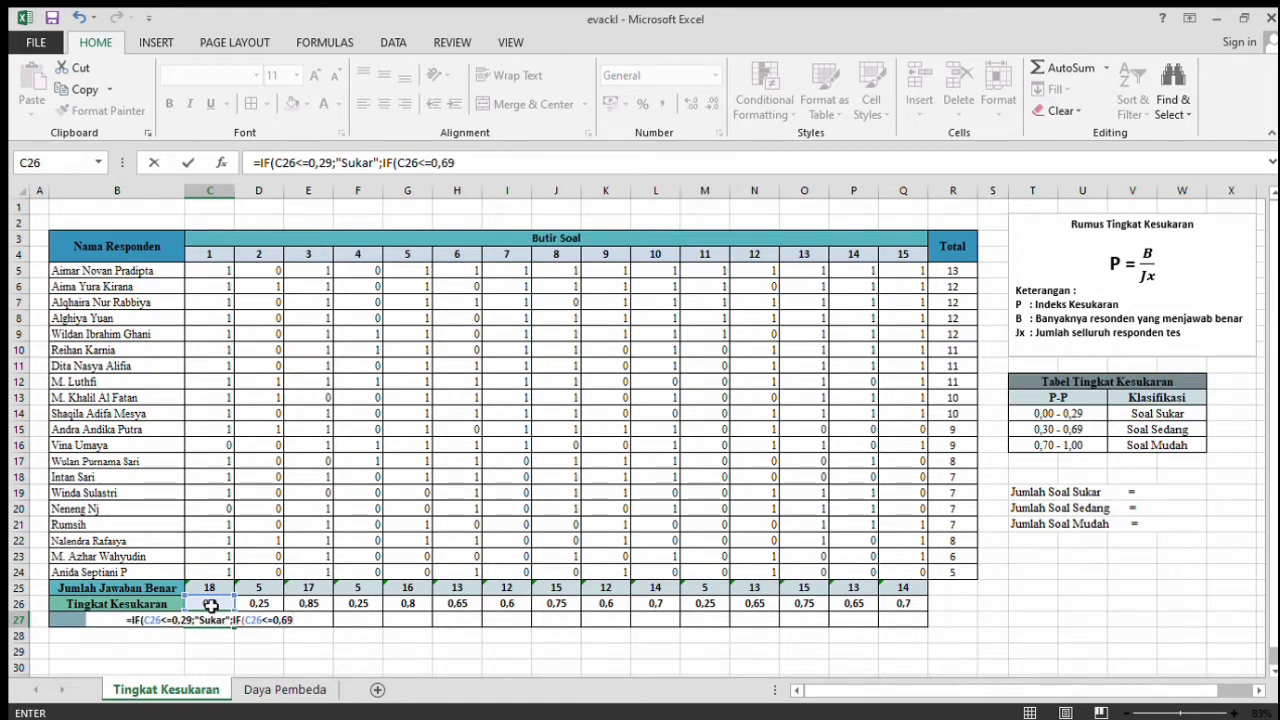
pyautogui.write(';')
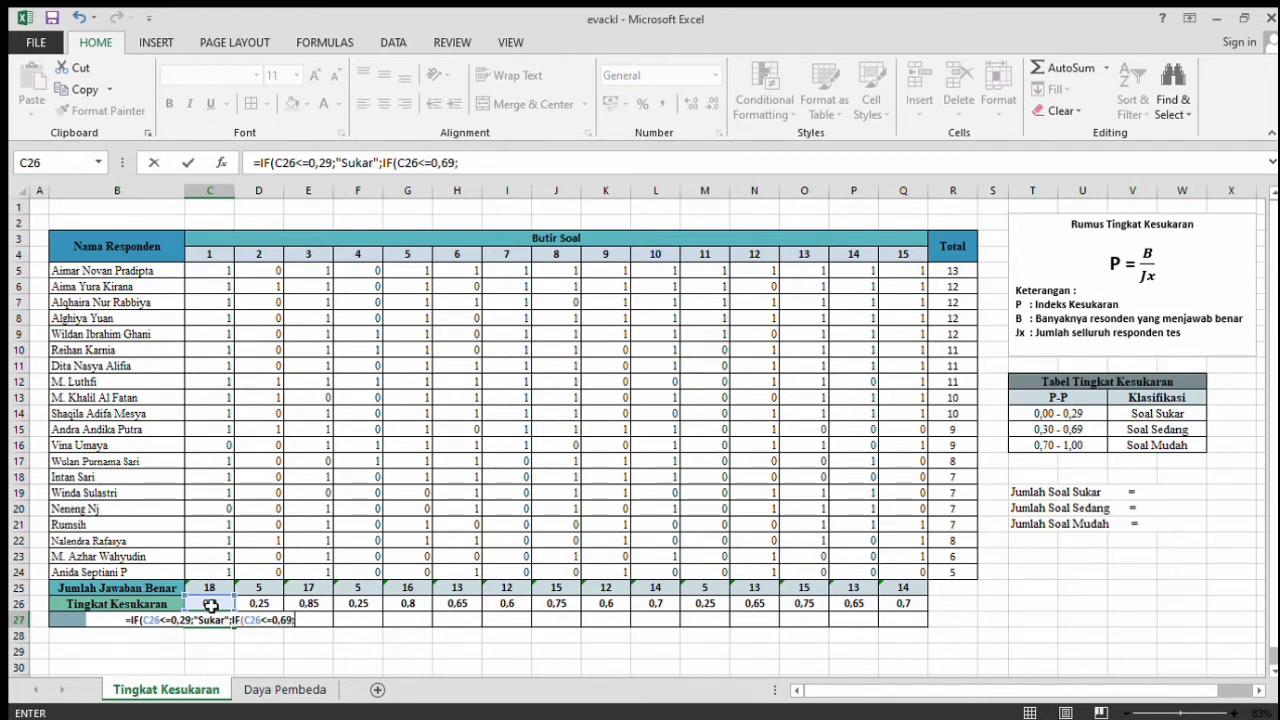
pyautogui.write('"')
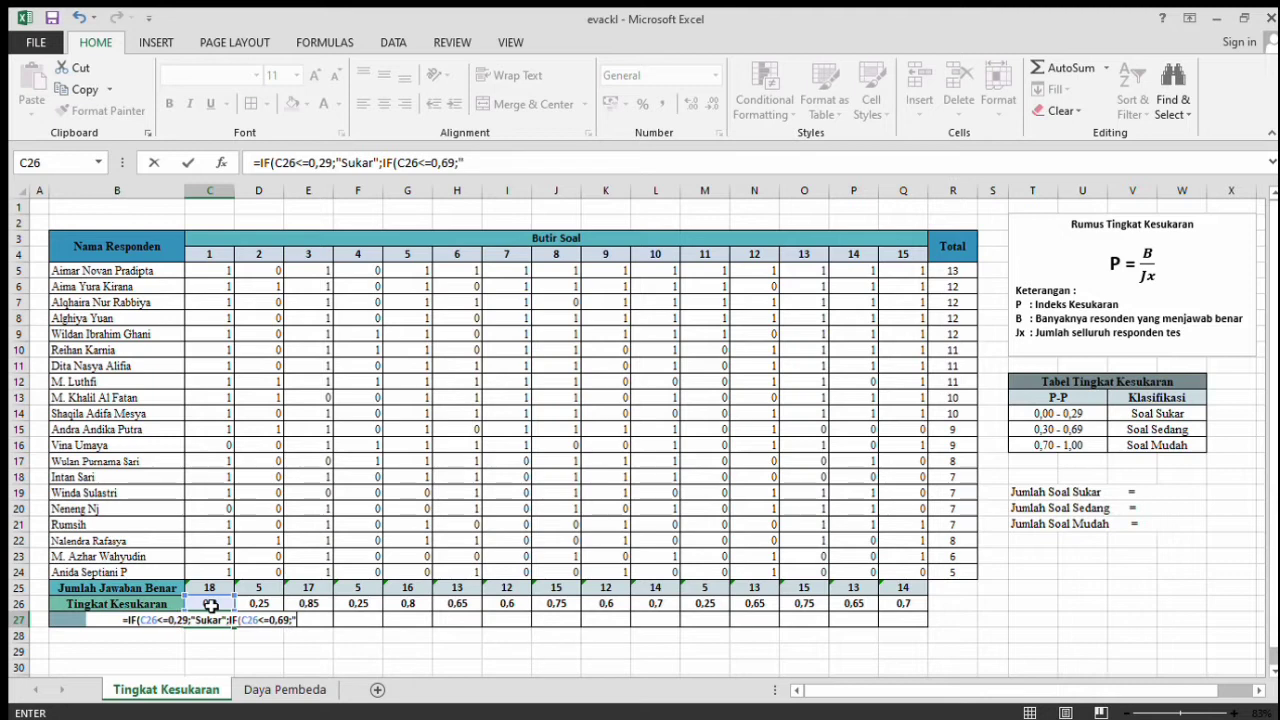
pyautogui.write('Se')
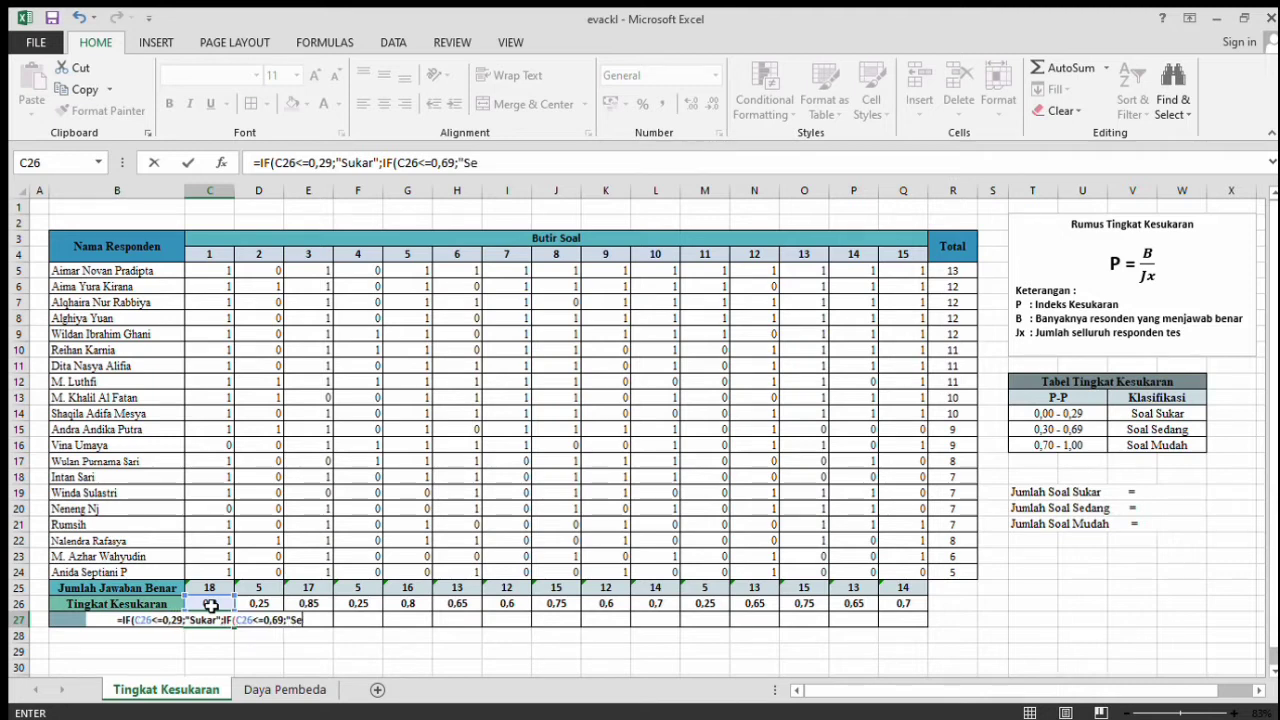
pyautogui.write('dang"')
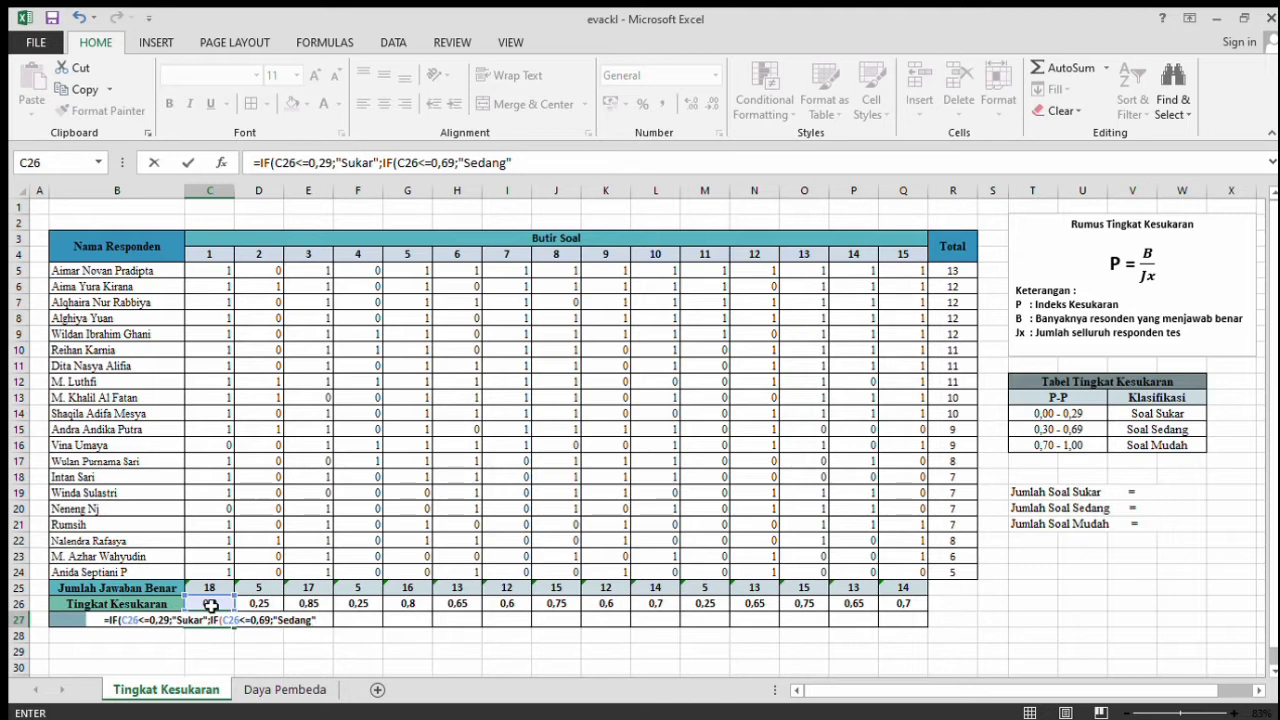
# - Complete the C27 formula with a nested IF returning "Mudah" when C26<=1,00, and fill the formula across to Q27
pyautogui.write(';')
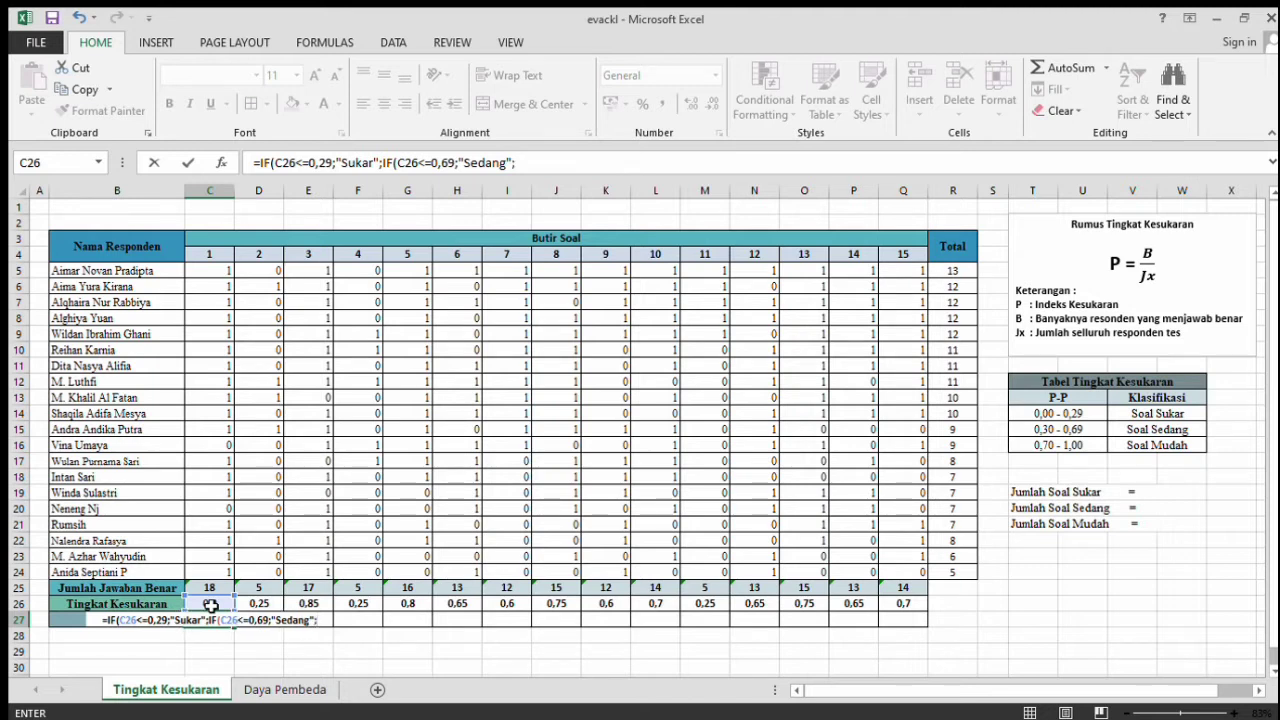
pyautogui.write('(')
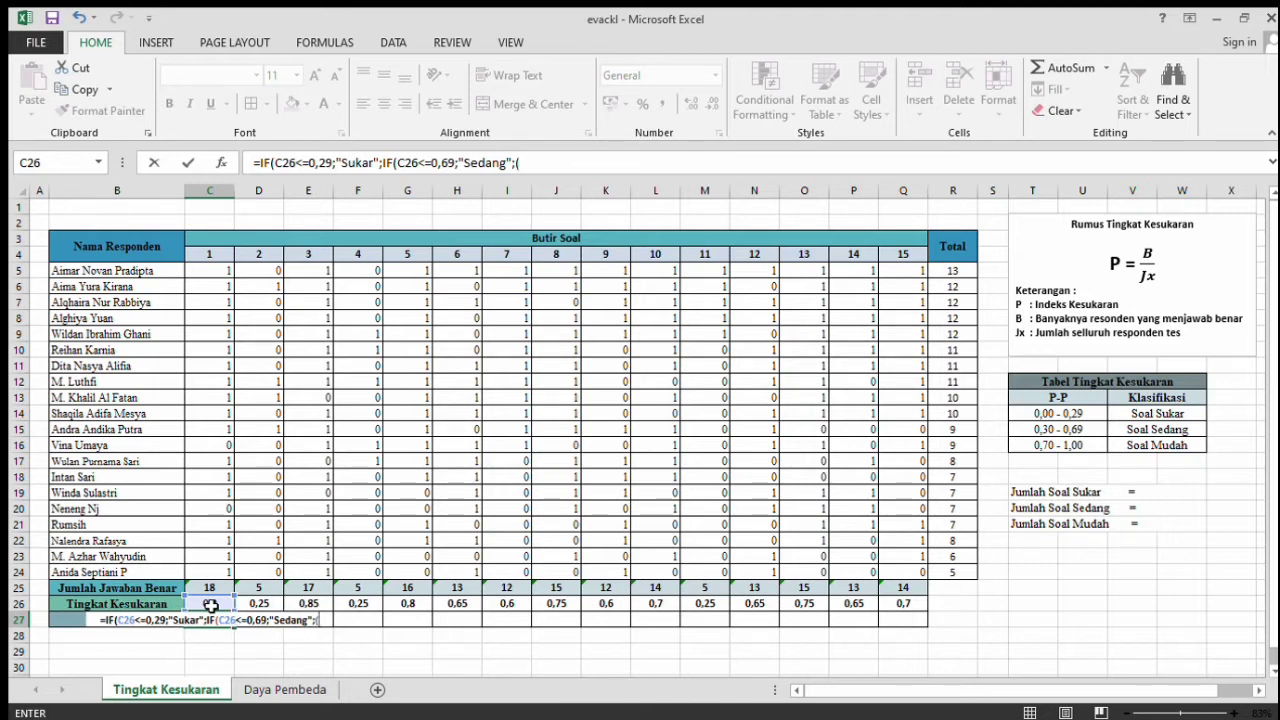
pyautogui.press('BackSpace')
pyautogui.write('I')
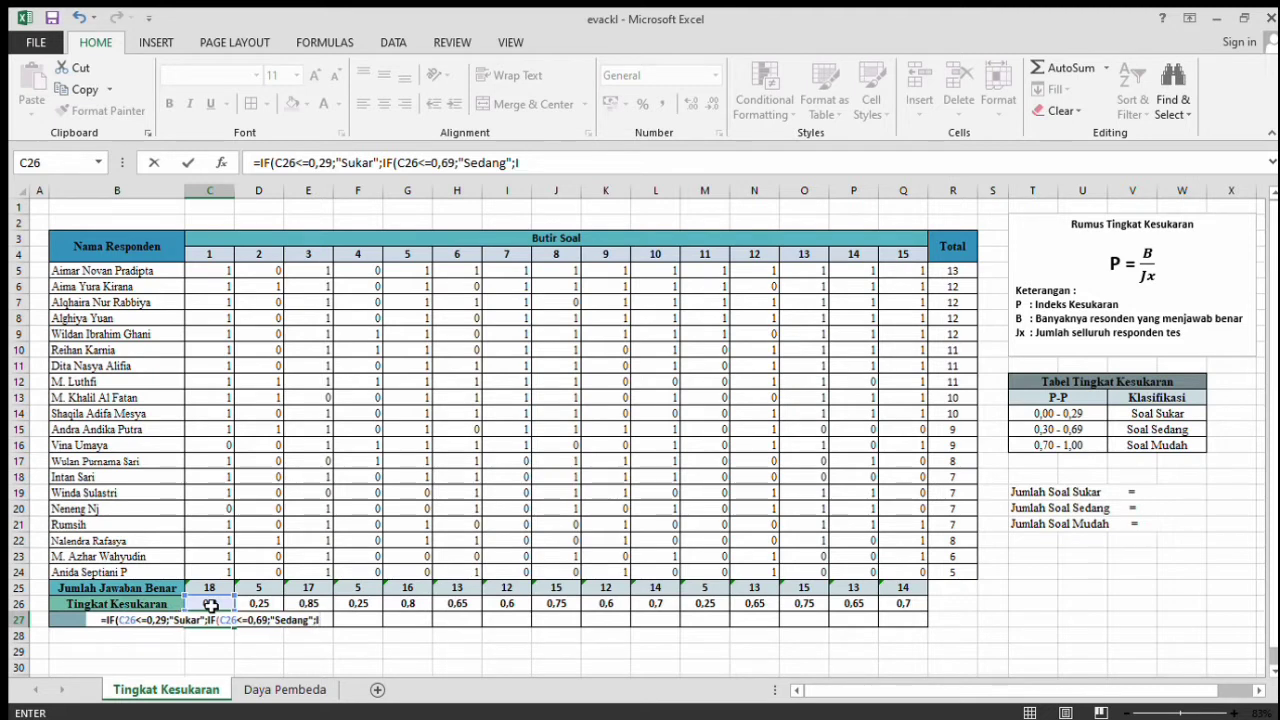
pyautogui.write('F(')
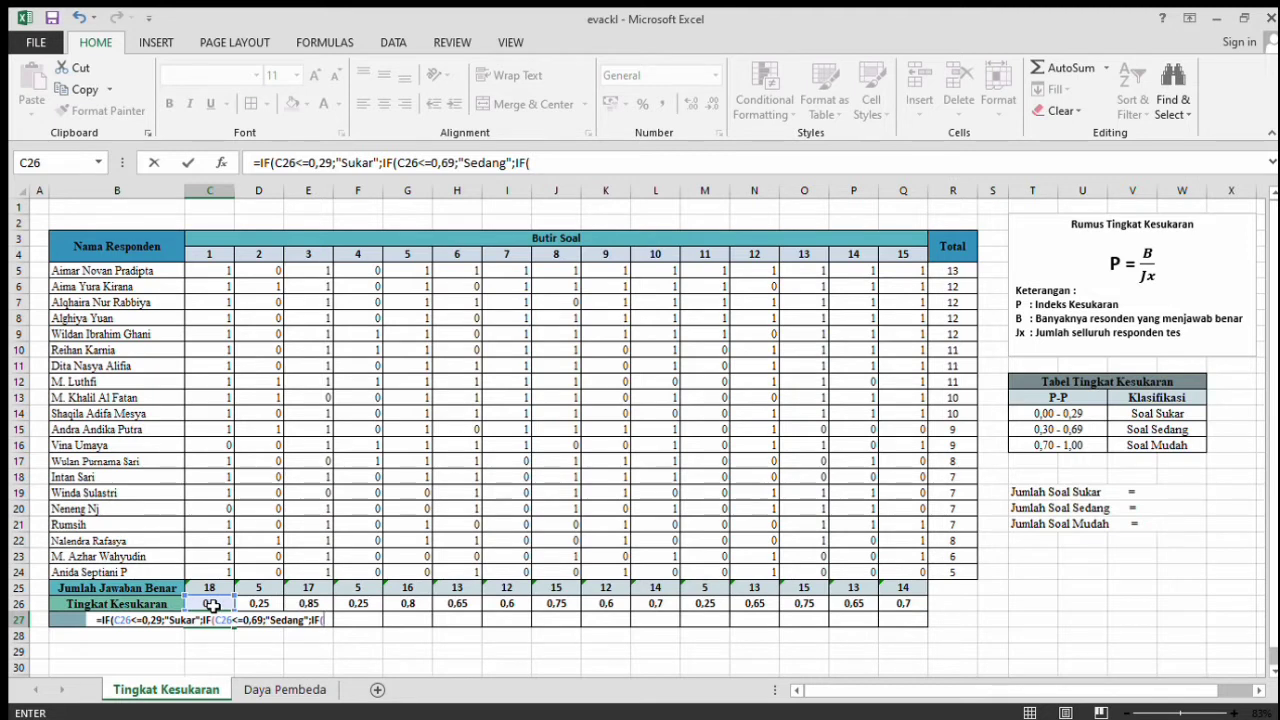
pyautogui.click(211, 605)
pyautogui.write('<')
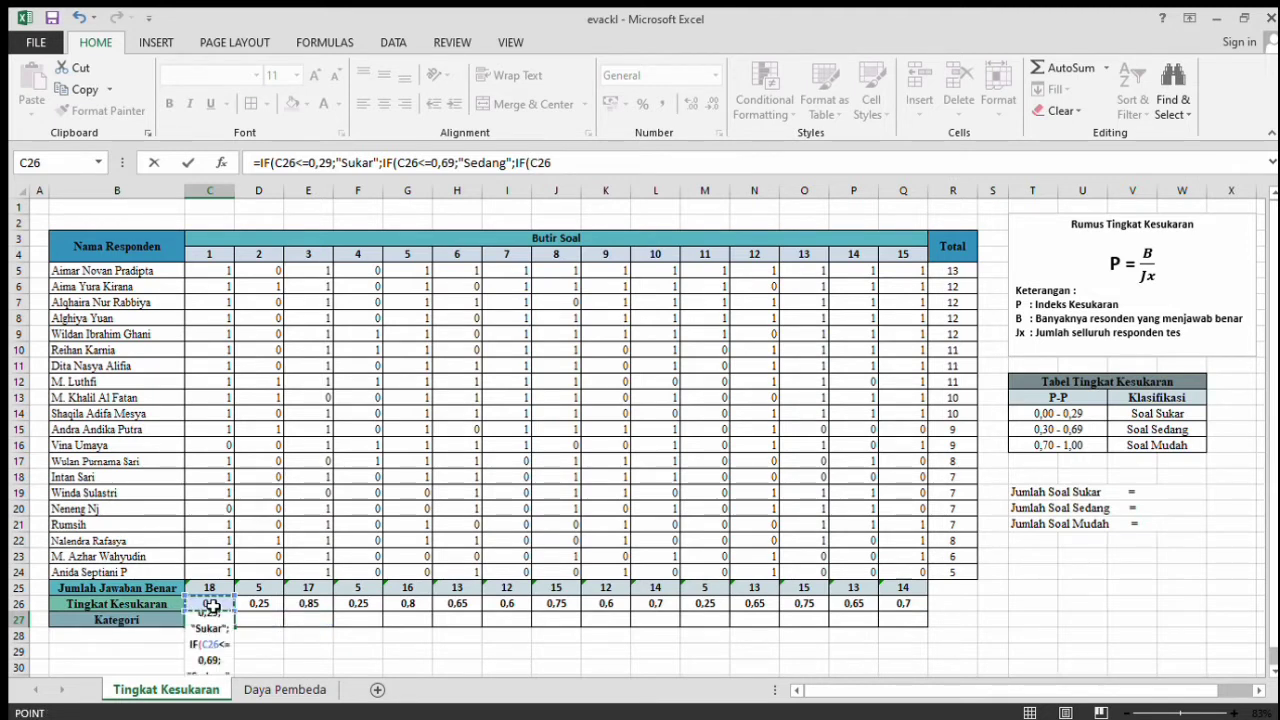
pyautogui.write('=1,00')
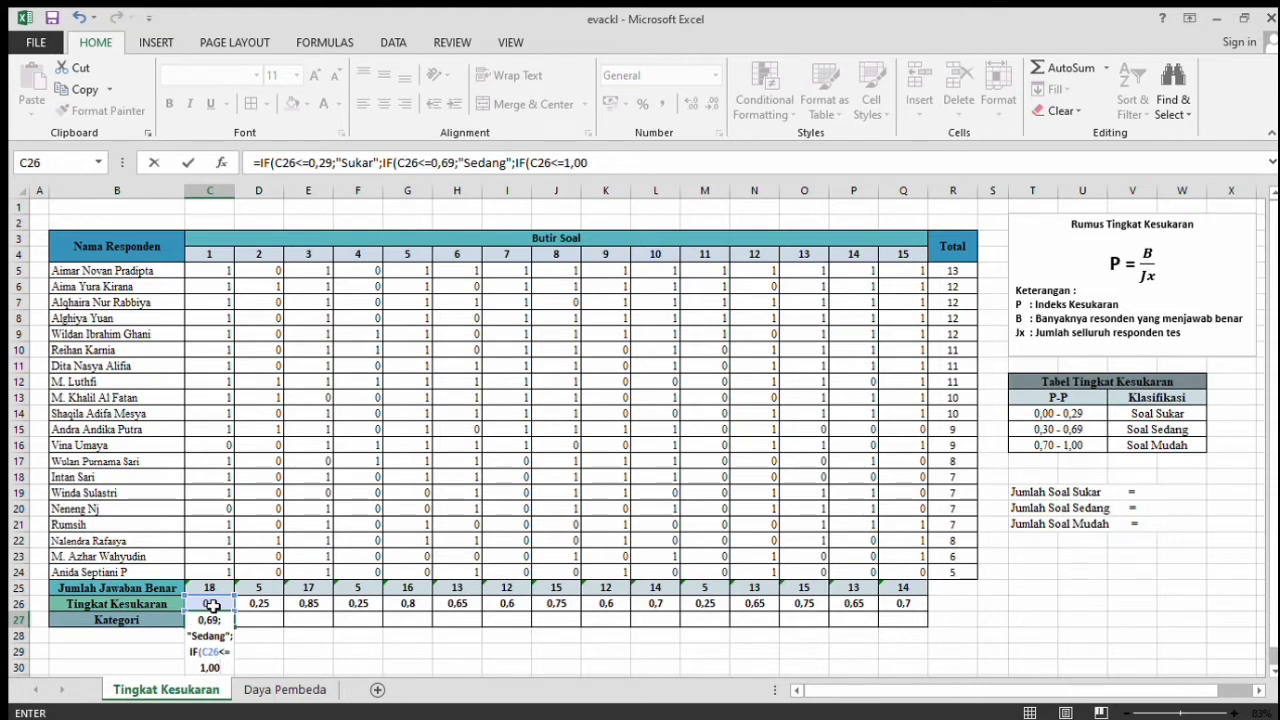
pyautogui.write(';"Mudah')
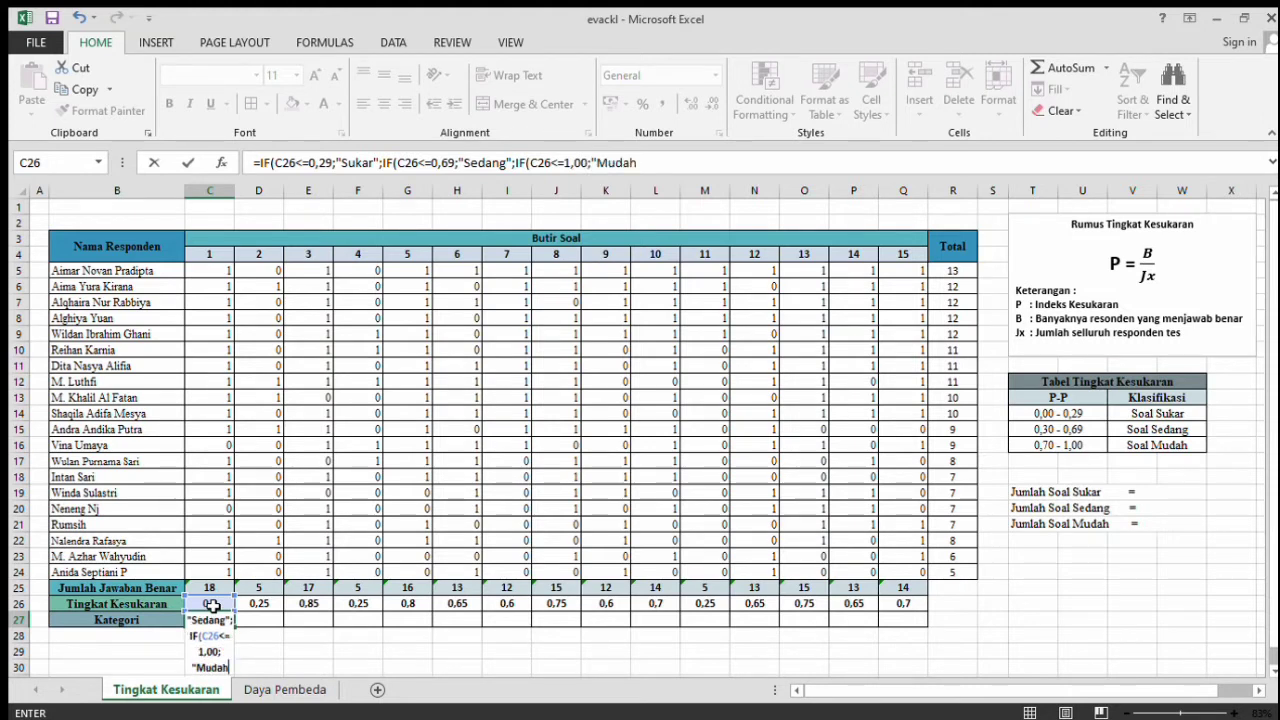
pyautogui.write('")')
pyautogui.press('Return')
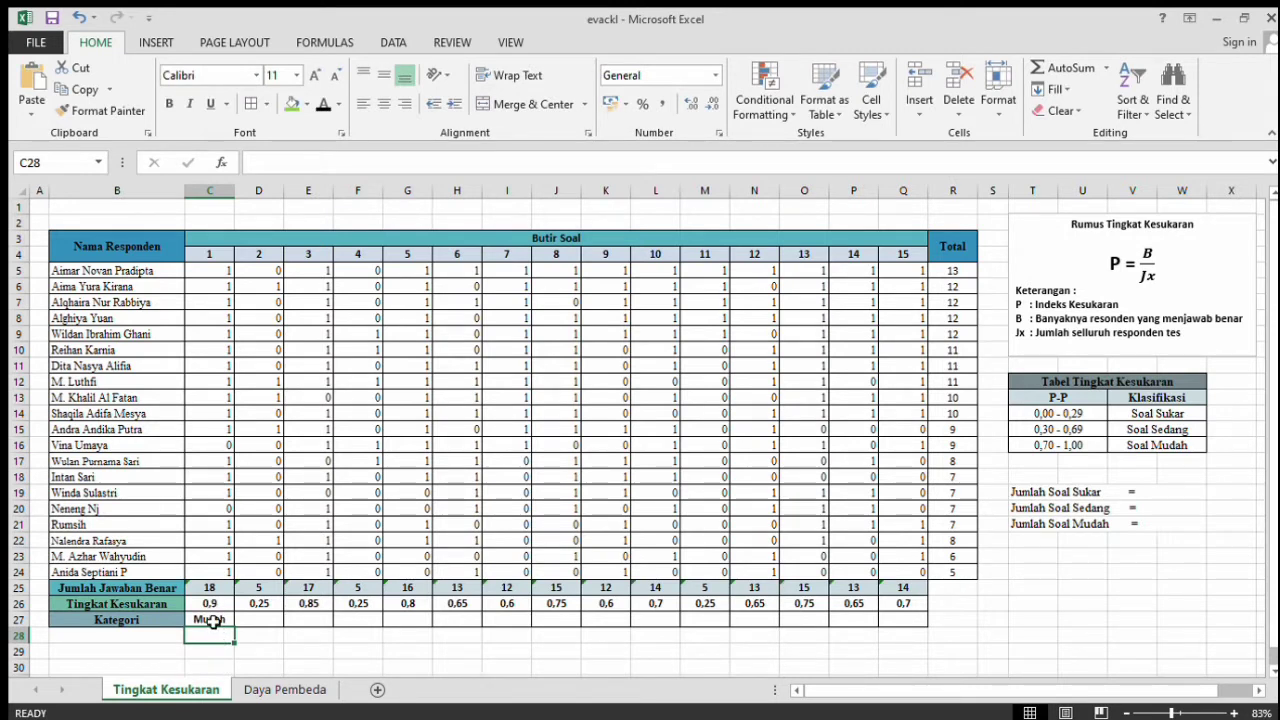
pyautogui.click(213, 621)
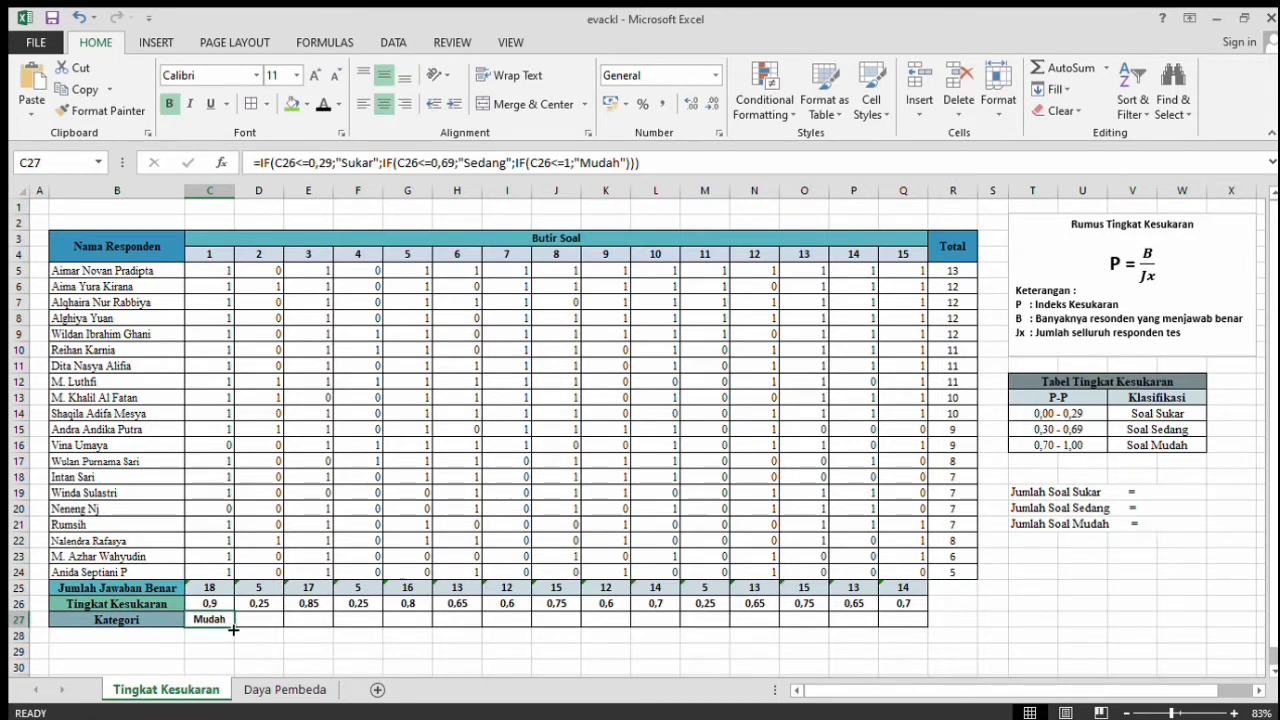
pyautogui.moveTo(234, 628); pyautogui.dragTo(926, 630)
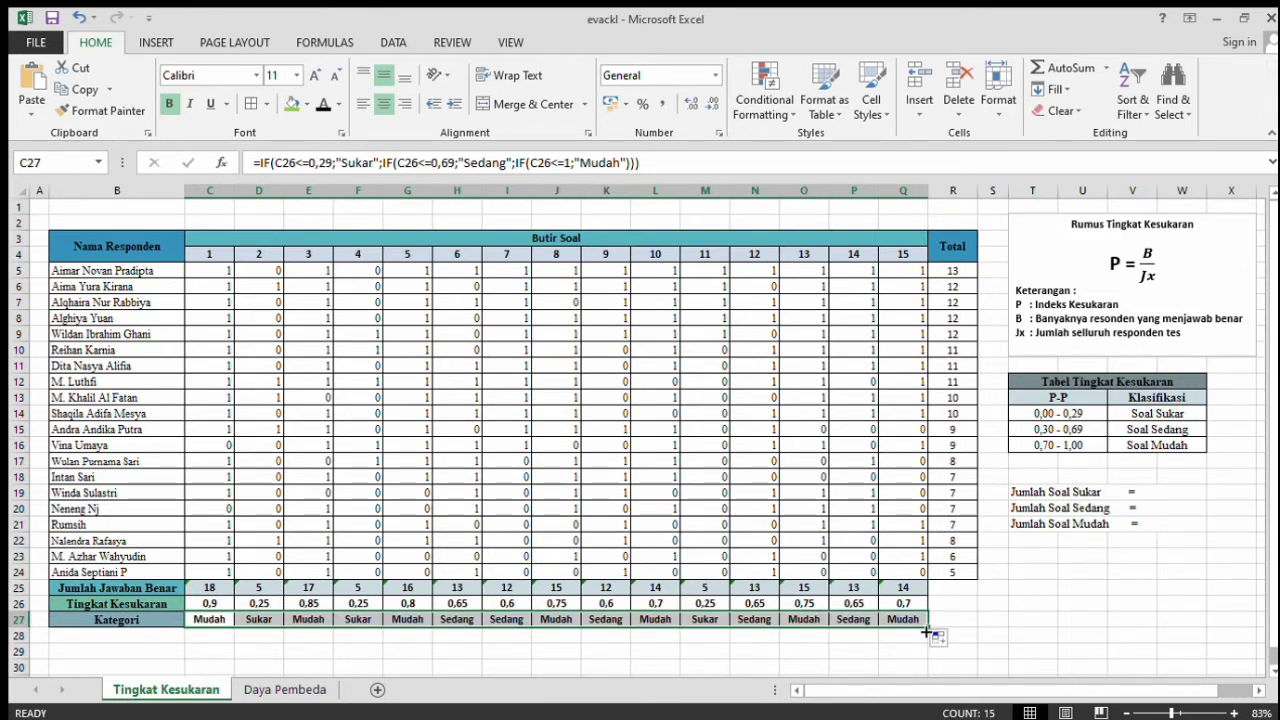
# - Append the question counts to the summary labels: 3 for Jumlah Soal Sukar, 5 for Jumlah Soal Sedang and 7 for Jumlah Soal Mudah
pyautogui.doubleClick(1155, 496)
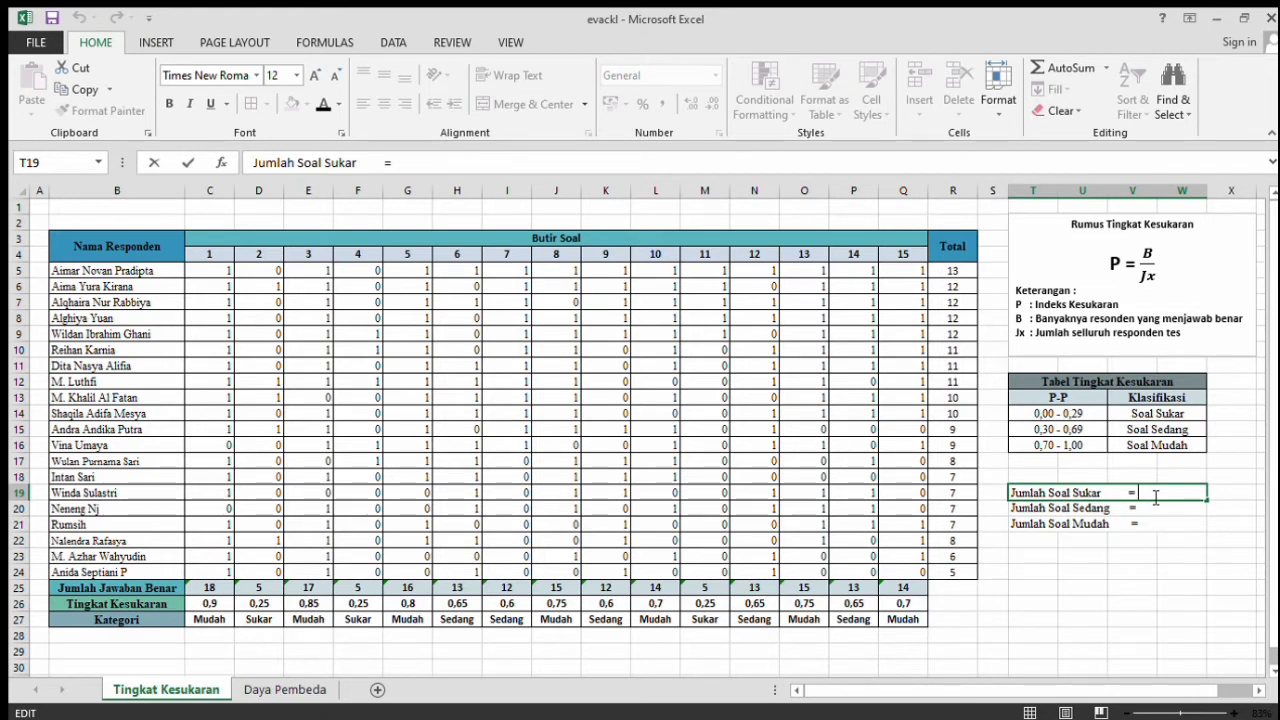
pyautogui.write('3')
pyautogui.press('Return')
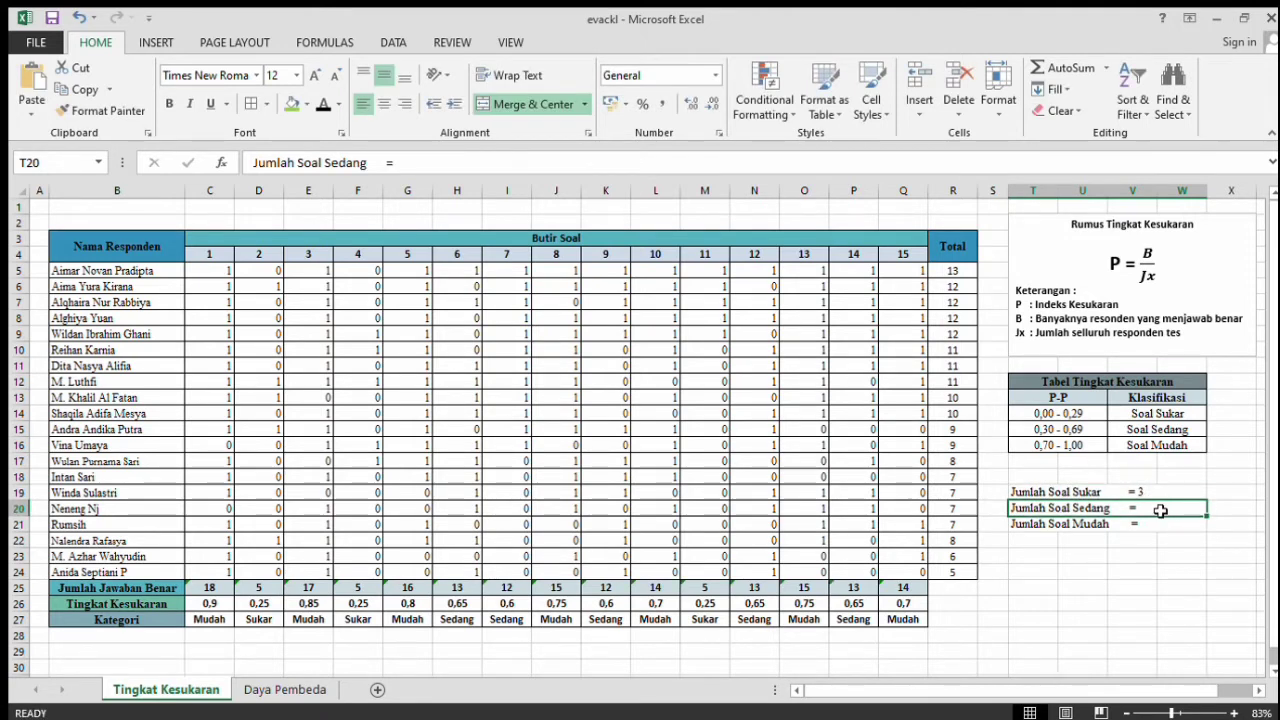
pyautogui.doubleClick(1162, 512)
pyautogui.write('5')
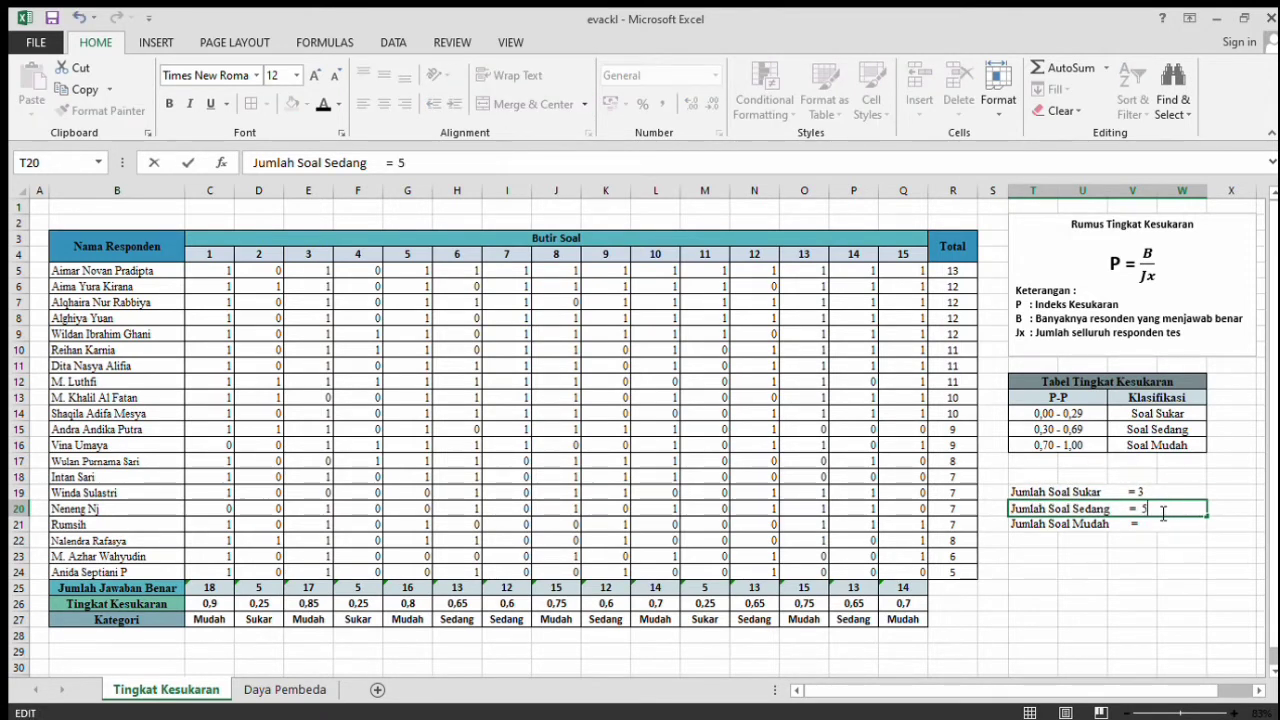
pyautogui.press('Return')
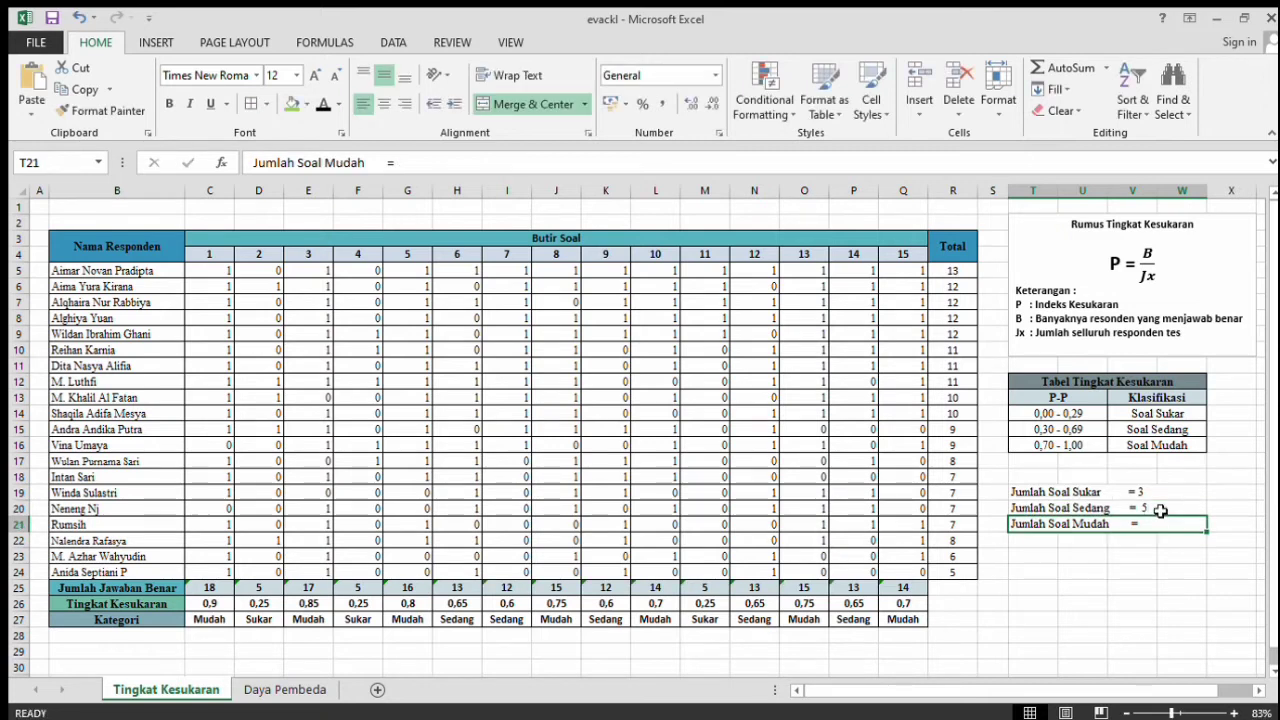
pyautogui.doubleClick(1162, 531)
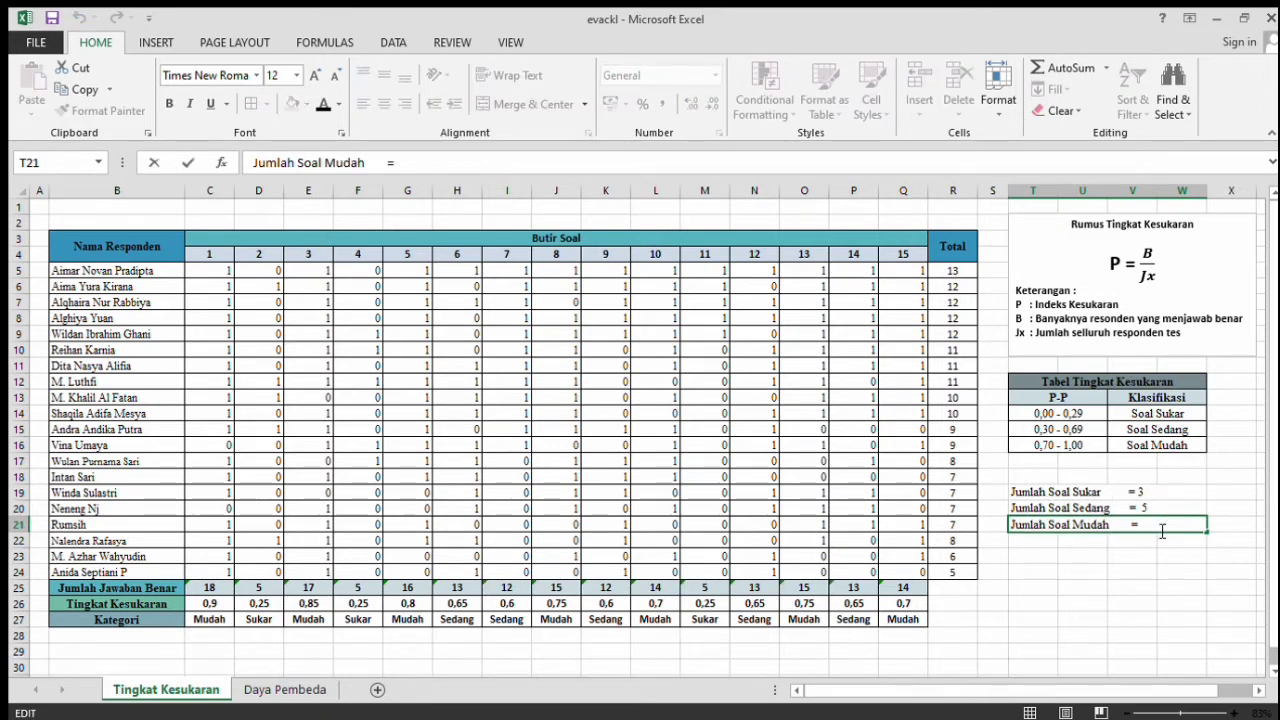
pyautogui.write('7')
pyautogui.press('Return')
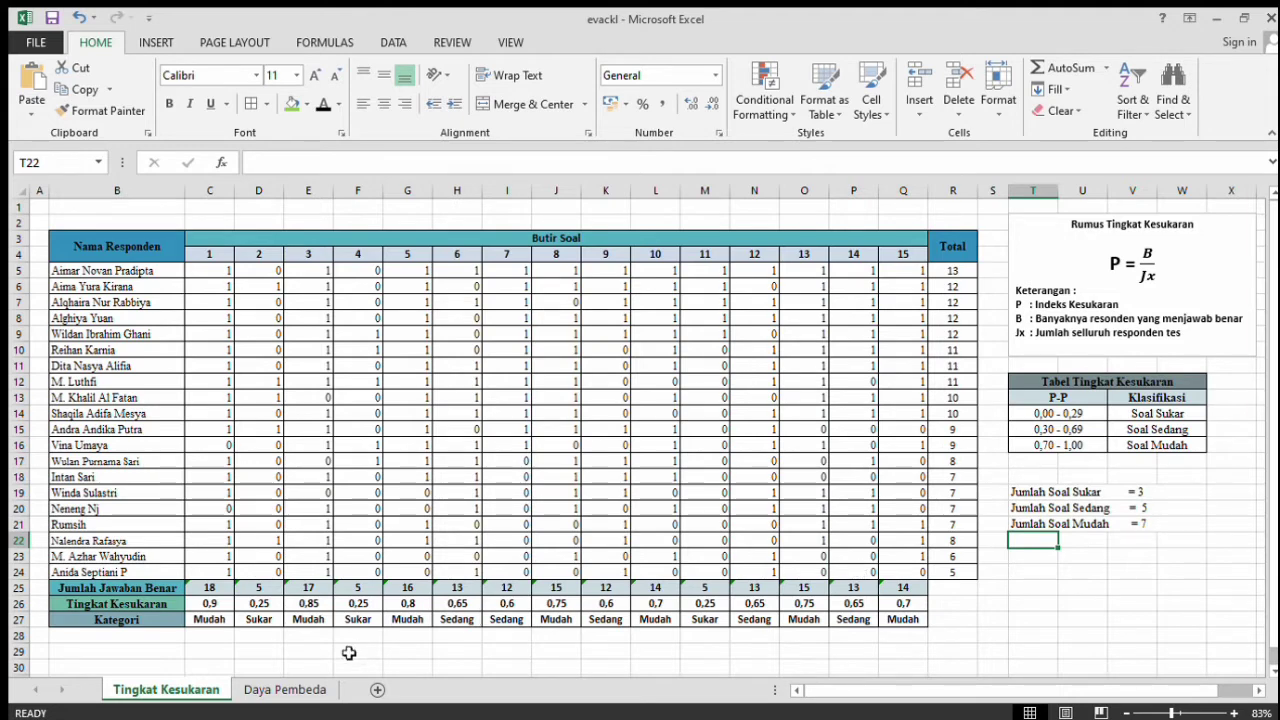
# - Open the Daya Pembeda sheet and examine its answer groups, DP formula and qualification table
pyautogui.click(290, 690)
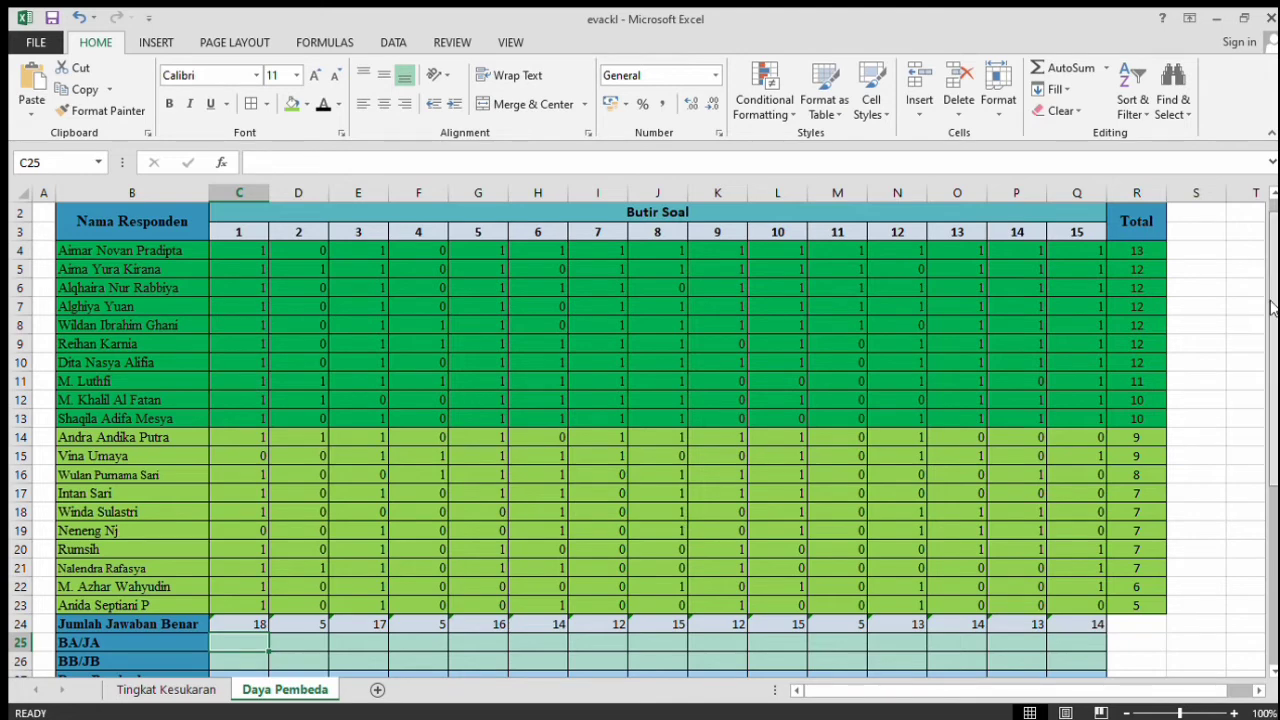
pyautogui.moveTo(1275, 308); pyautogui.dragTo(1274, 340)
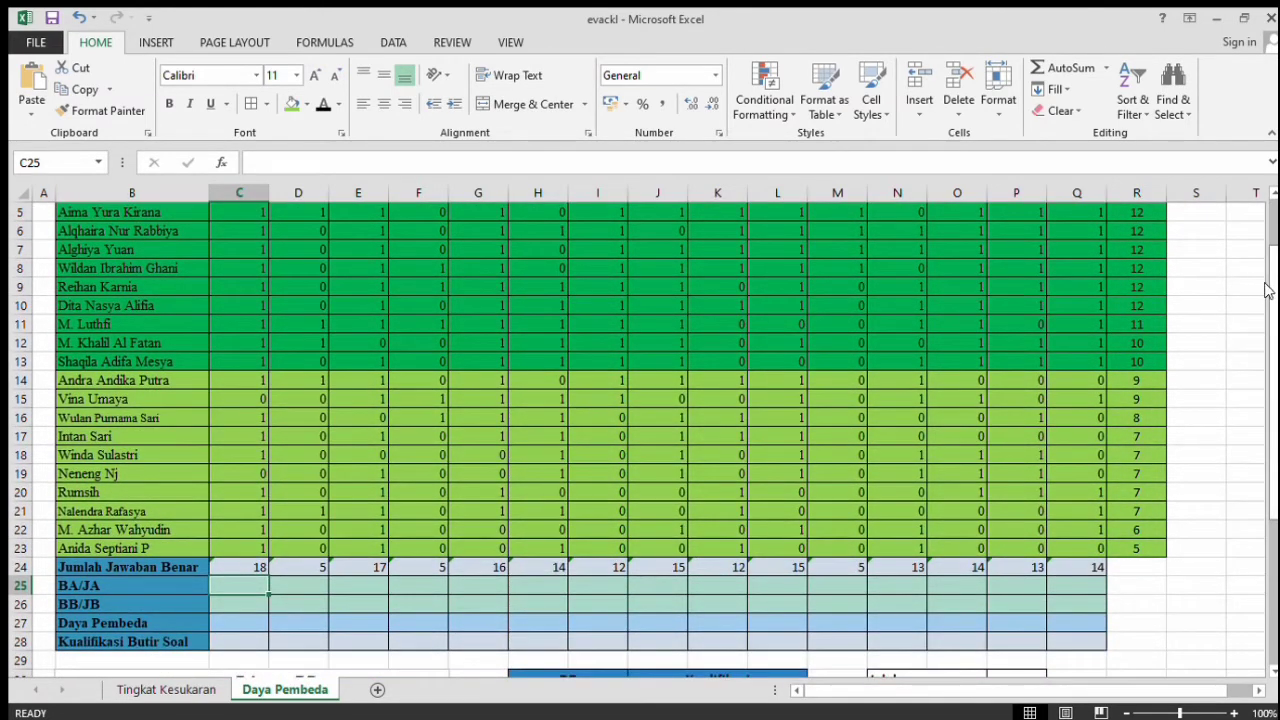
pyautogui.moveTo(1266, 286); pyautogui.dragTo(1272, 437)
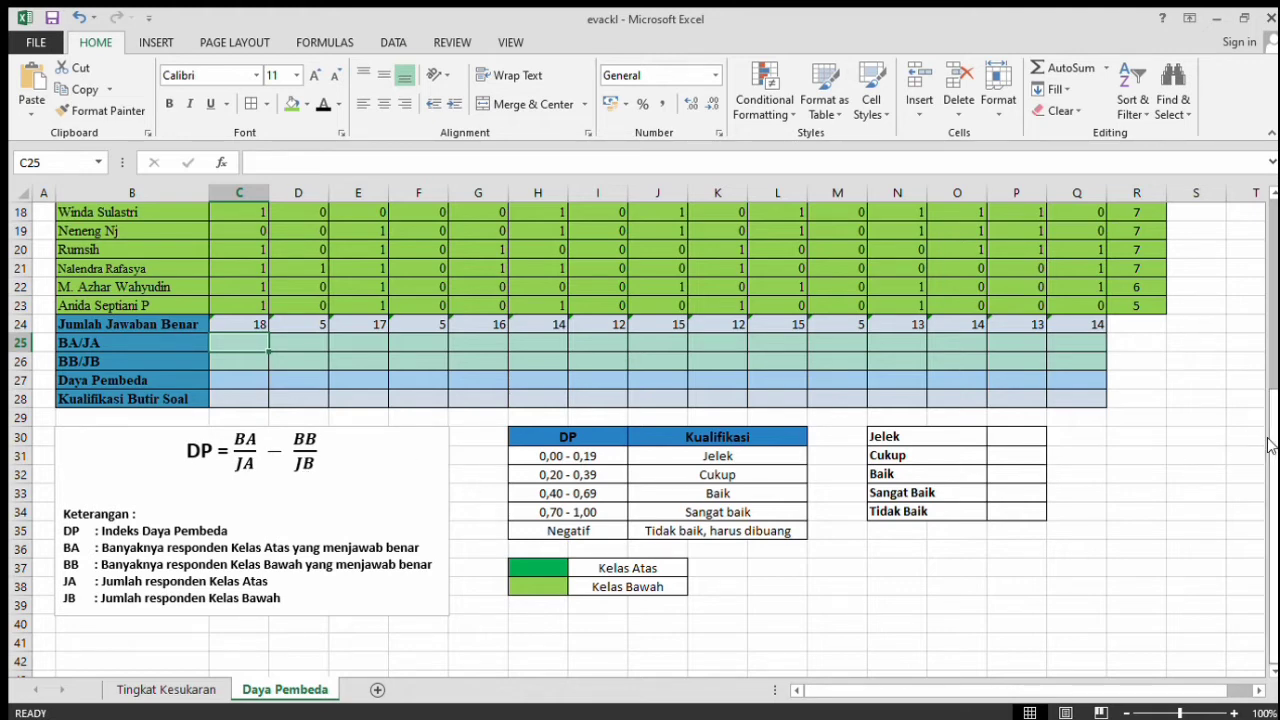
pyautogui.moveTo(1268, 443); pyautogui.dragTo(1272, 267)
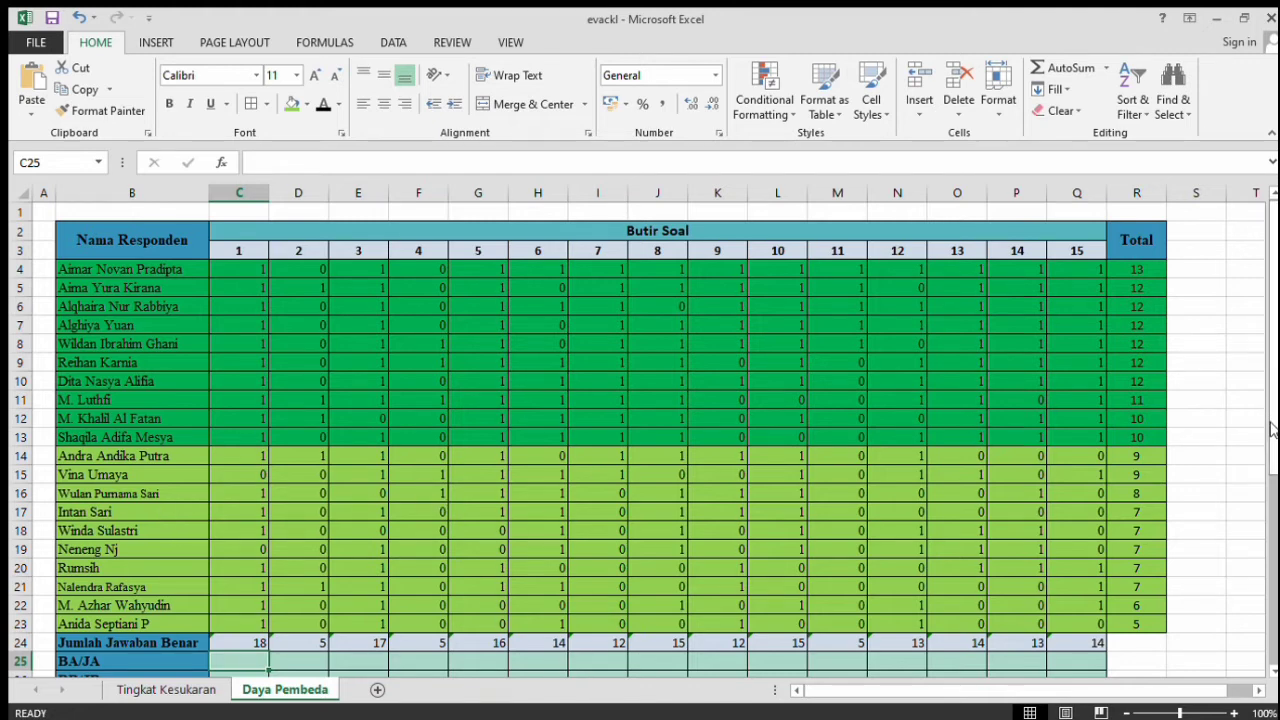
# - Start a SUM formula in C25 of the BA/JA row over question 1's upper-group answers, C4:C13
pyautogui.moveTo(1270, 378); pyautogui.dragTo(1274, 495)
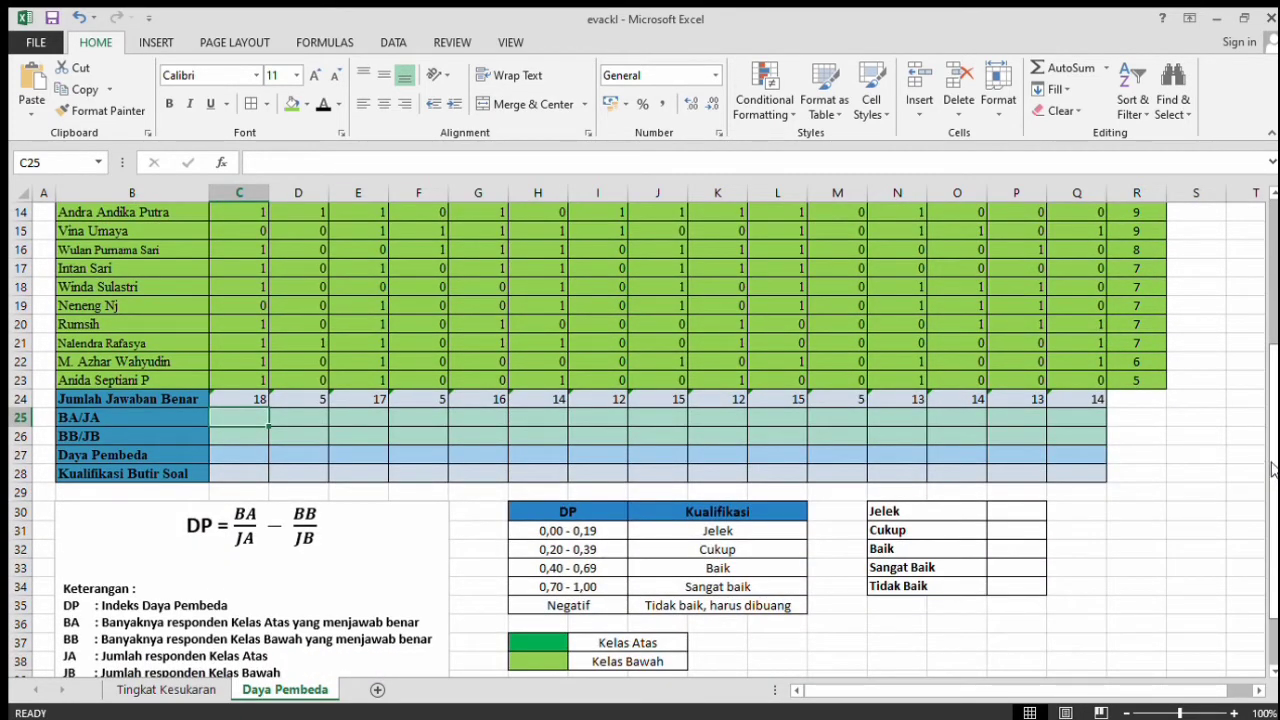
pyautogui.scroll(-1, 1273, 470)
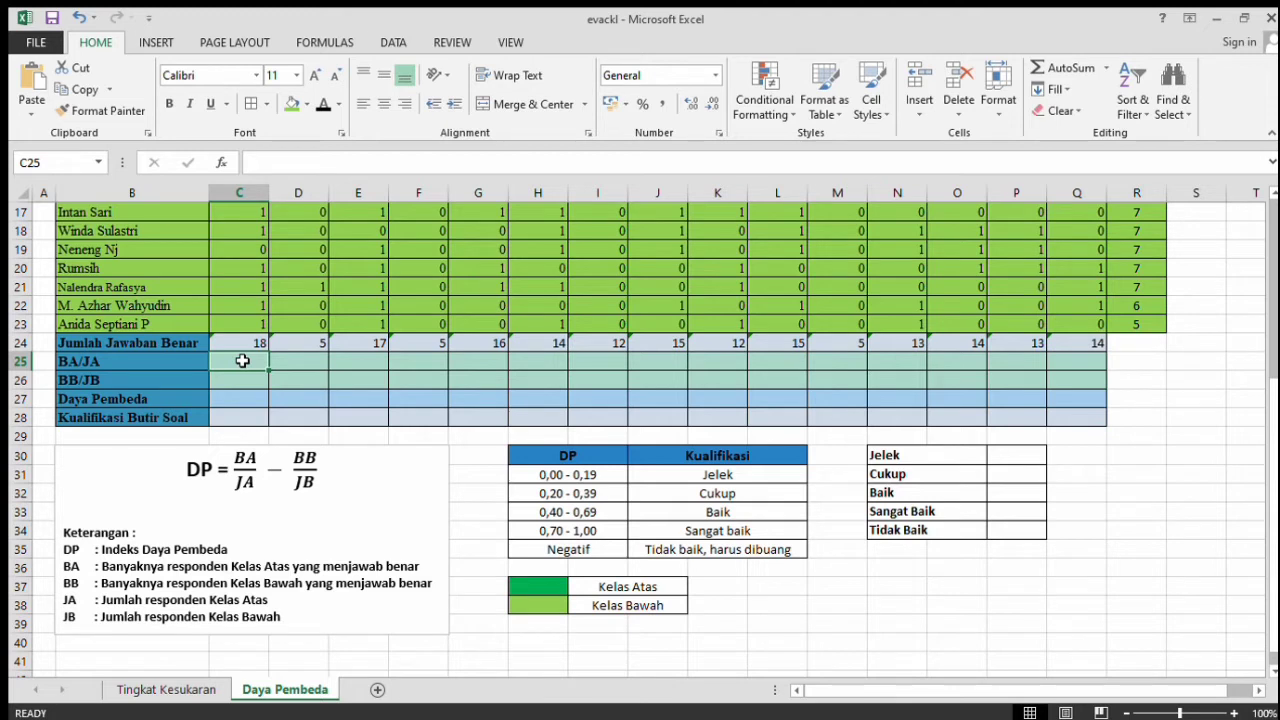
pyautogui.write('=')
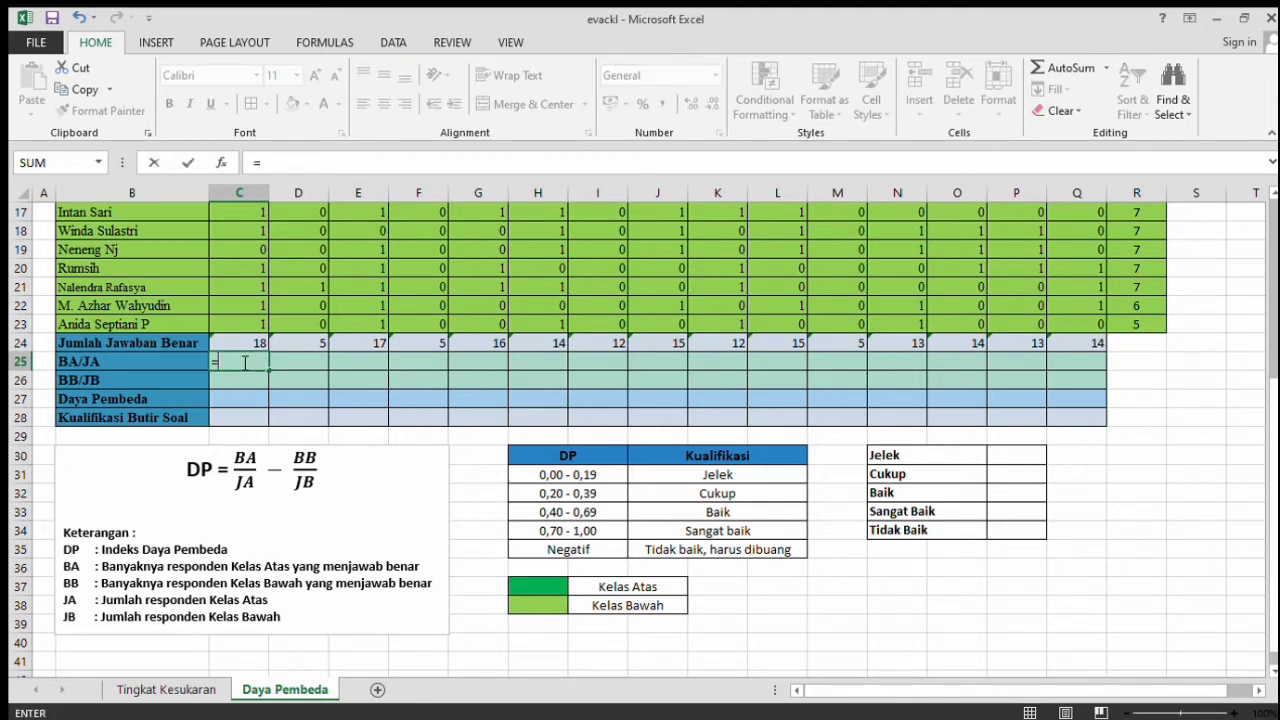
pyautogui.write('SUM(')
pyautogui.press('Up')
pyautogui.press('Up')
pyautogui.press('Up')
pyautogui.press('Up')
pyautogui.press('Up')
pyautogui.press('Up')
pyautogui.press('Up')
pyautogui.press('Up')
pyautogui.press('Up')
pyautogui.press('Up')
pyautogui.press('Up')
pyautogui.press('Up')
pyautogui.press('Up')
pyautogui.press('Up')
pyautogui.press('Up')
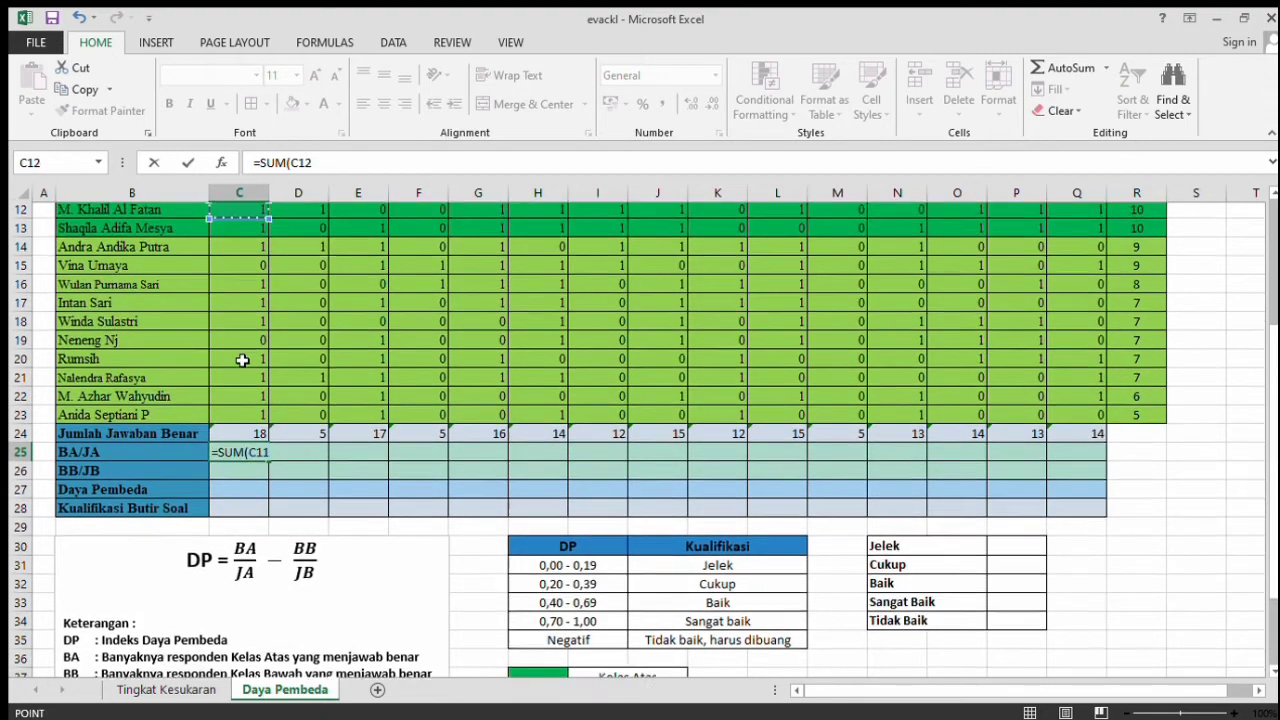
pyautogui.press('Up')
pyautogui.press('Up')
pyautogui.press('Up')
pyautogui.press('Up')
pyautogui.press('Up')
pyautogui.press('Up')
pyautogui.press('Up')
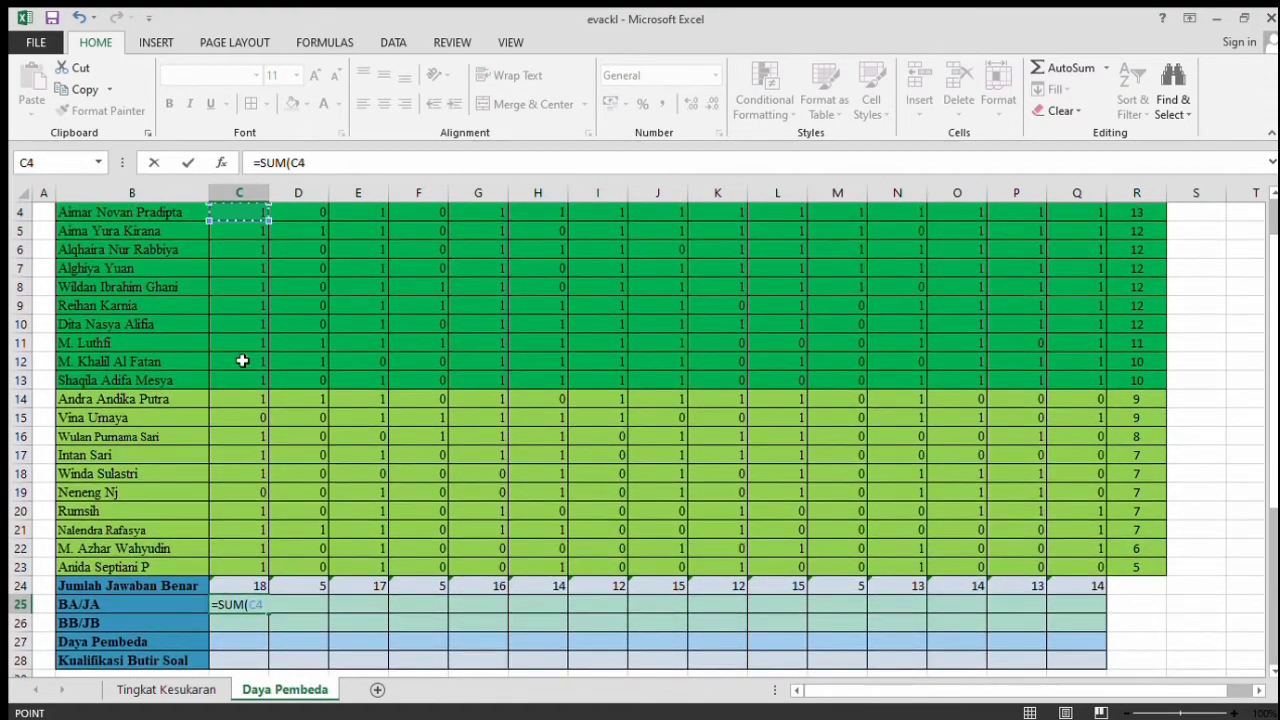
pyautogui.press('Up')
pyautogui.press('Up')
pyautogui.press('Down')
pyautogui.press('Down')
pyautogui.press('Down')
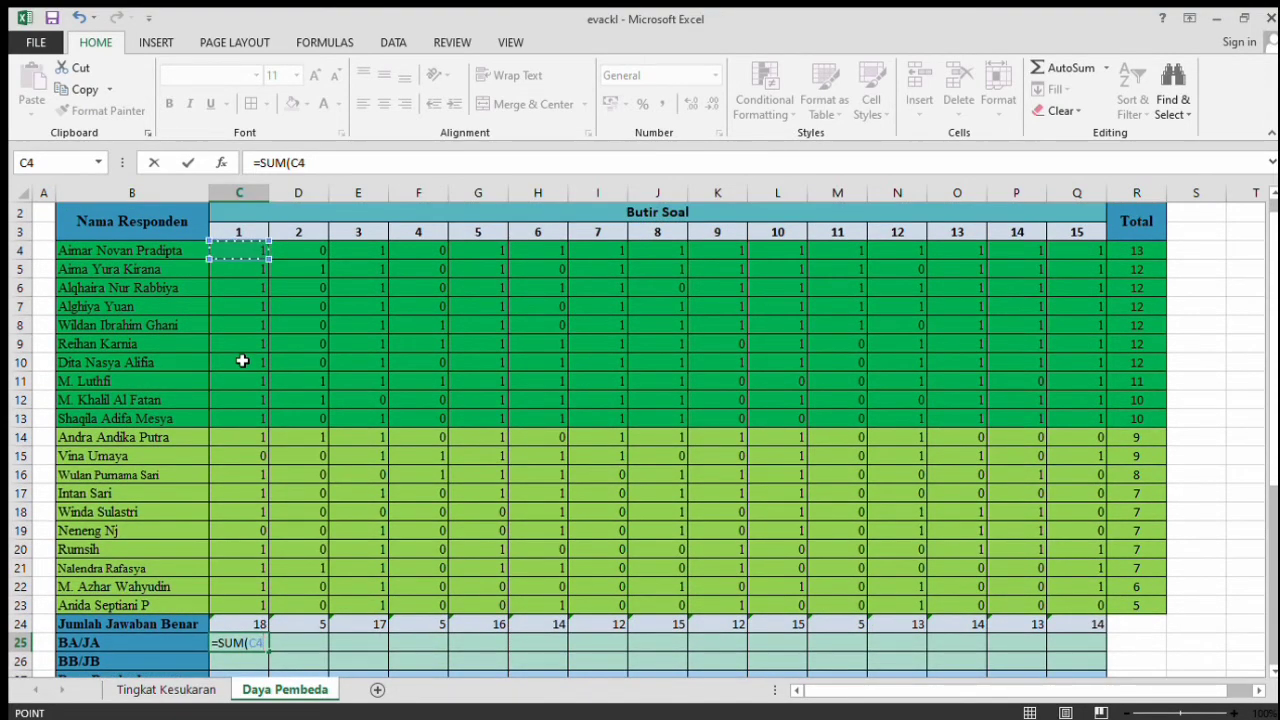
pyautogui.hotkey('shift', 'Down')
pyautogui.hotkey('shift', 'Down')
pyautogui.hotkey('shift', 'Down')
pyautogui.hotkey('shift', 'Down')
pyautogui.hotkey('shift', 'Down')
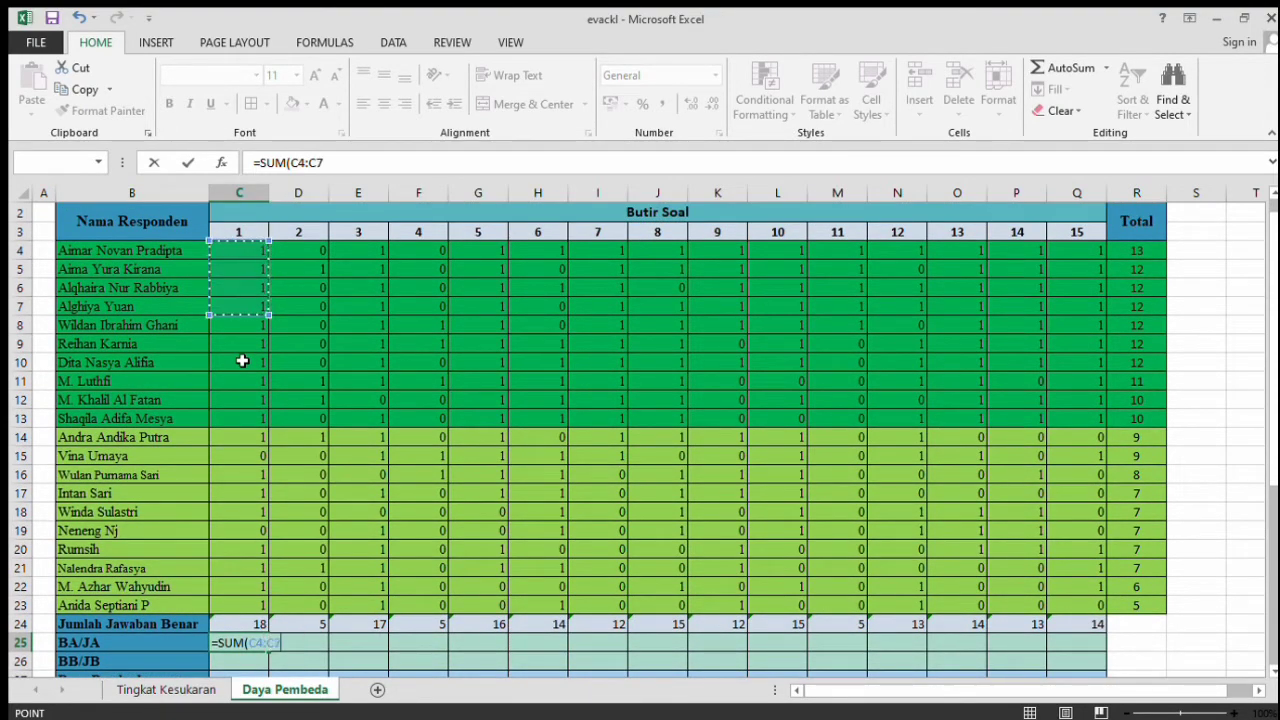
pyautogui.hotkey('shift', 'Down')
pyautogui.hotkey('shift', 'Down')
pyautogui.hotkey('shift', 'Down')
pyautogui.hotkey('shift', 'Down')
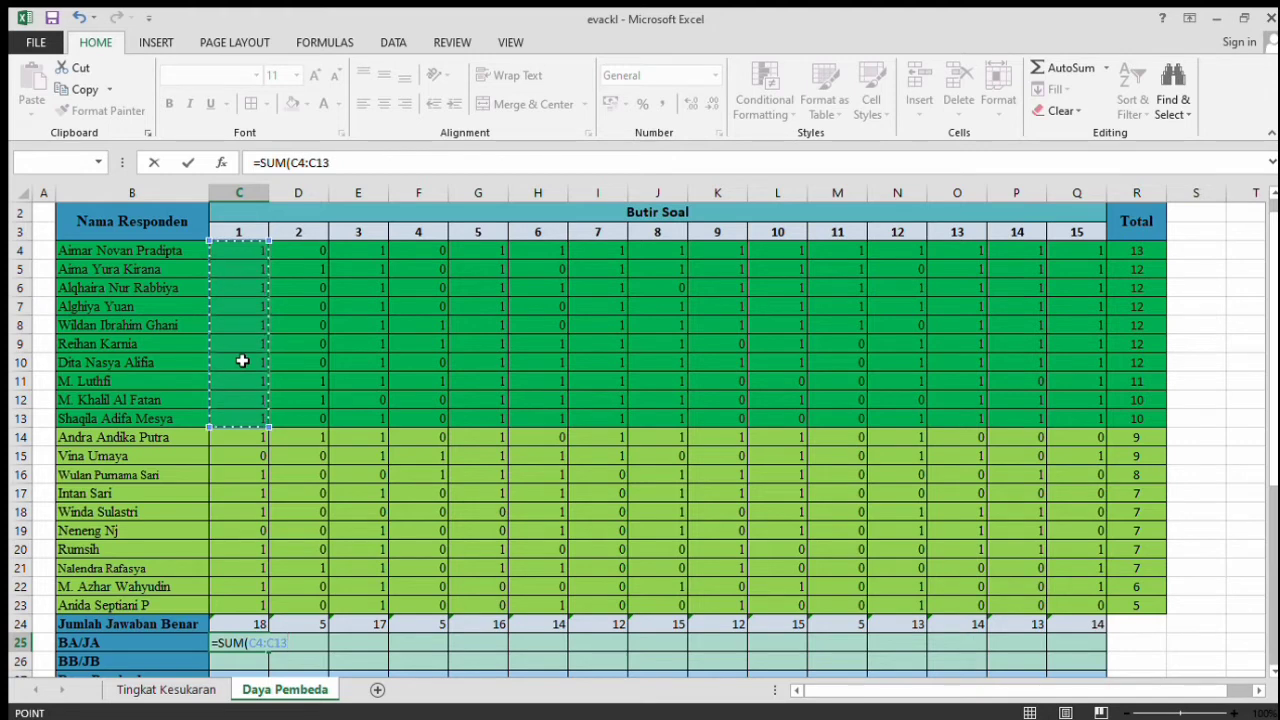
# - Complete the C25 formula by dividing the sum by 10, and fill it across to Q25
pyautogui.write(')/')
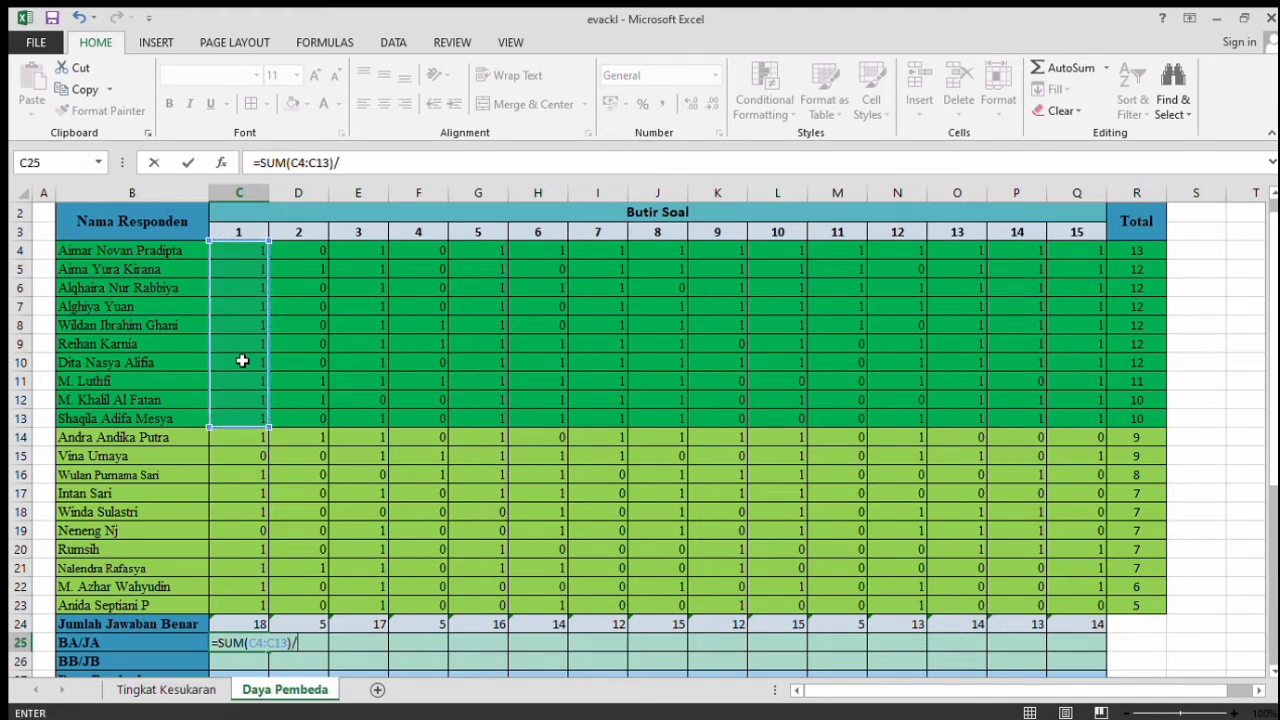
pyautogui.write('10)')
pyautogui.press('Return')
pyautogui.press('Return')
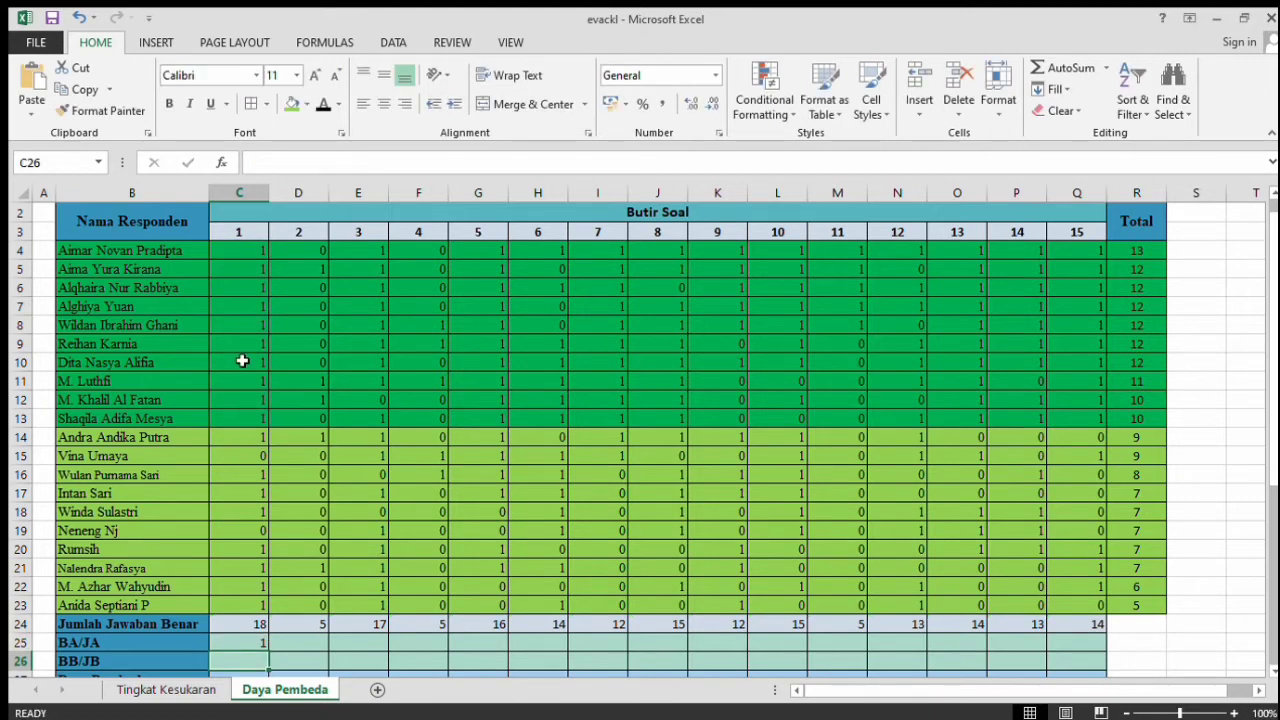
pyautogui.click(240, 647)
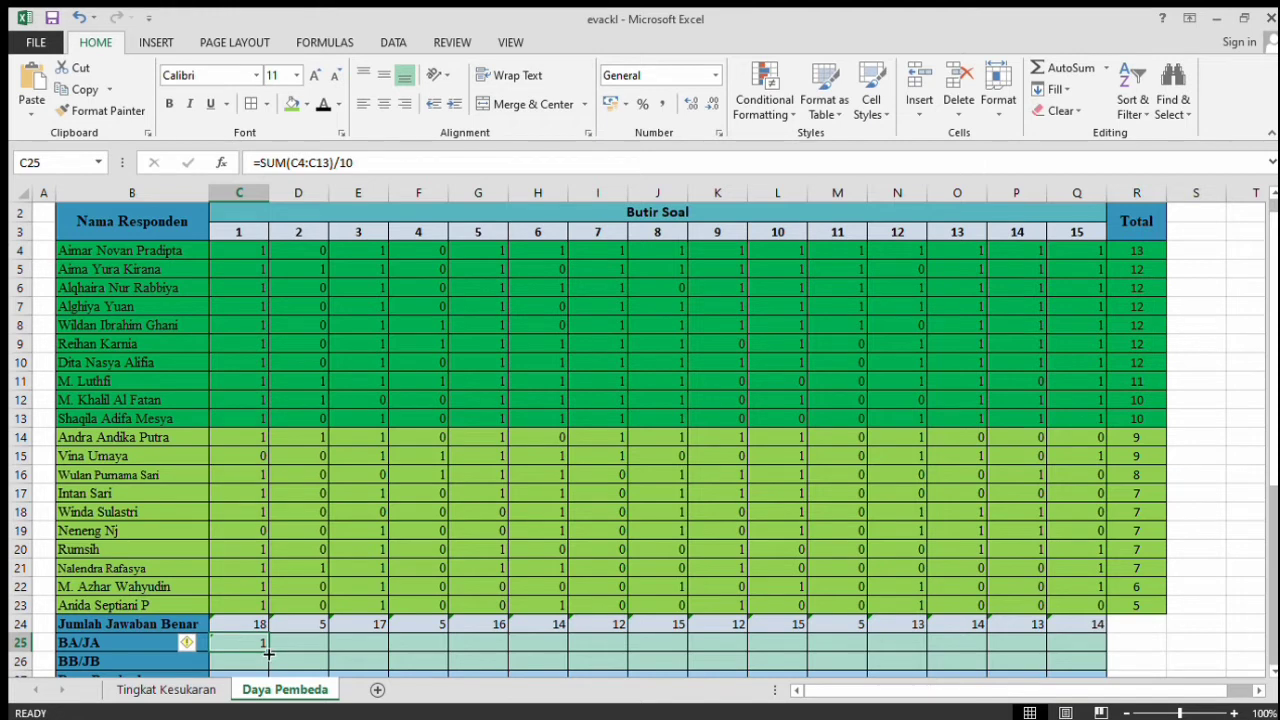
pyautogui.moveTo(268, 653); pyautogui.dragTo(1087, 645)
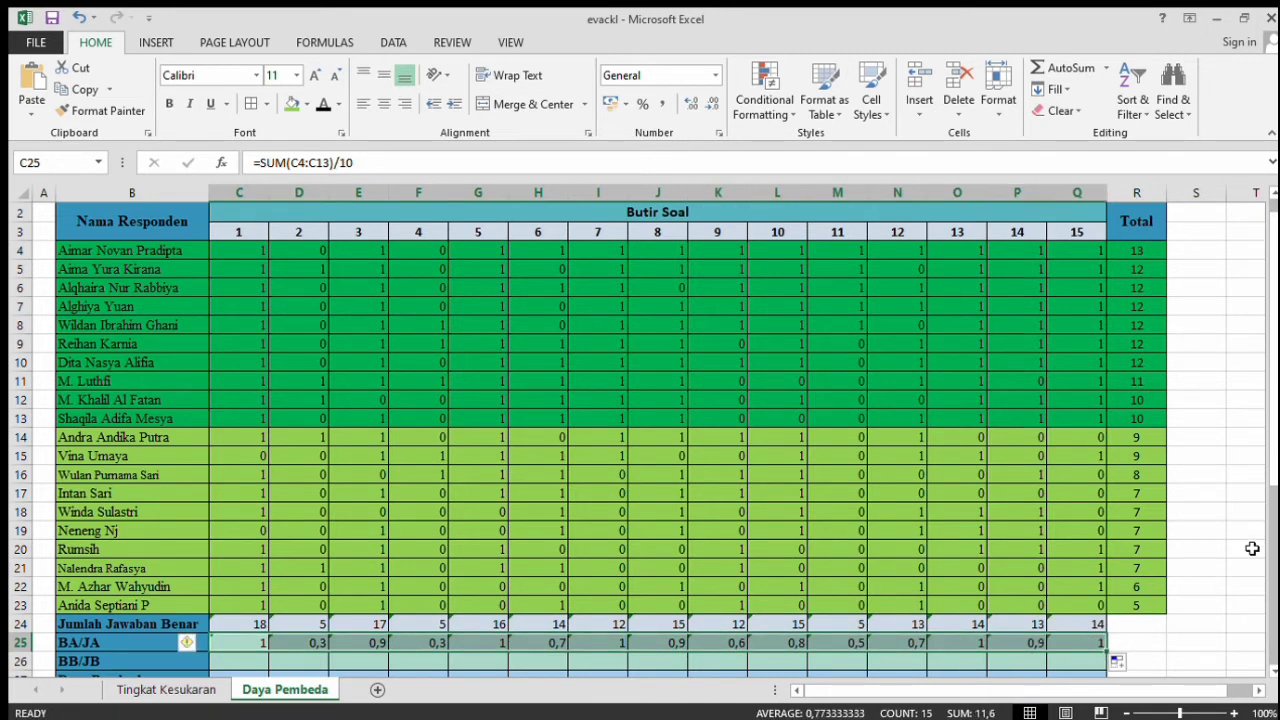
# - Enter =SUM(C14:C23)/10 in C26 of the BB/JB row, covering question 1's lower-group answers
pyautogui.moveTo(1272, 488); pyautogui.dragTo(1274, 537)
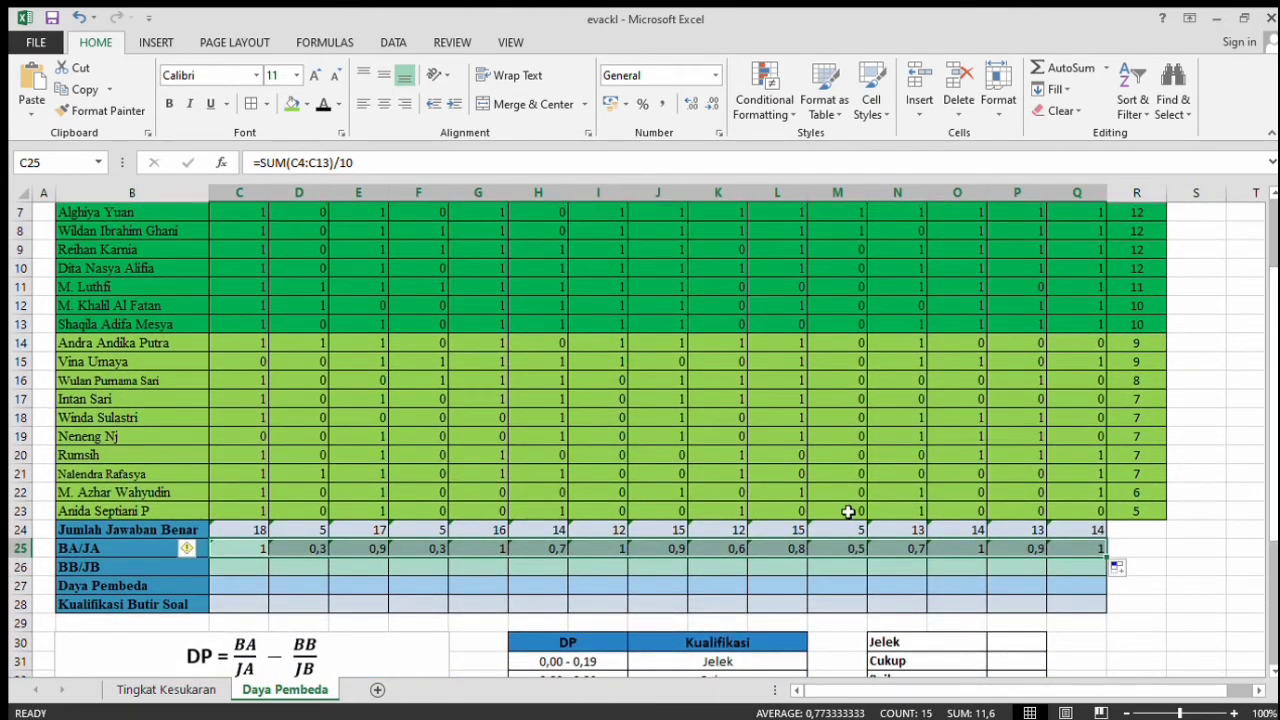
pyautogui.click(225, 573)
pyautogui.write('=')
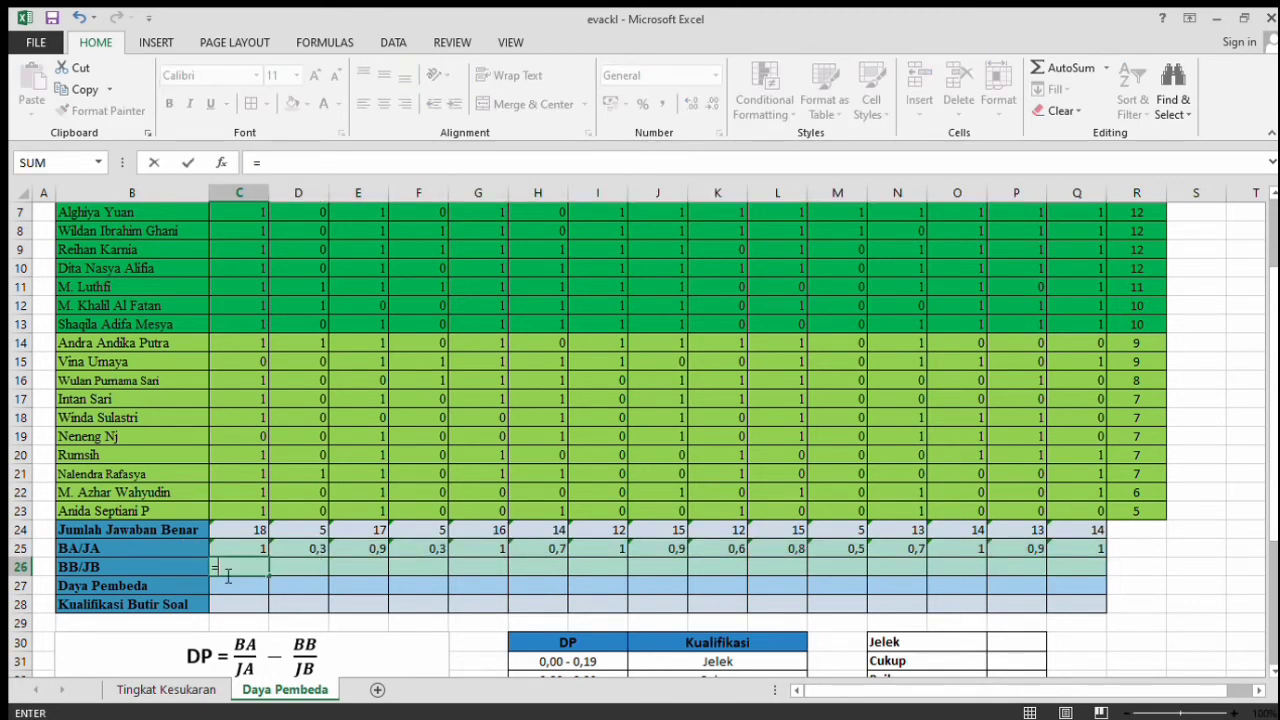
pyautogui.write('SUM(')
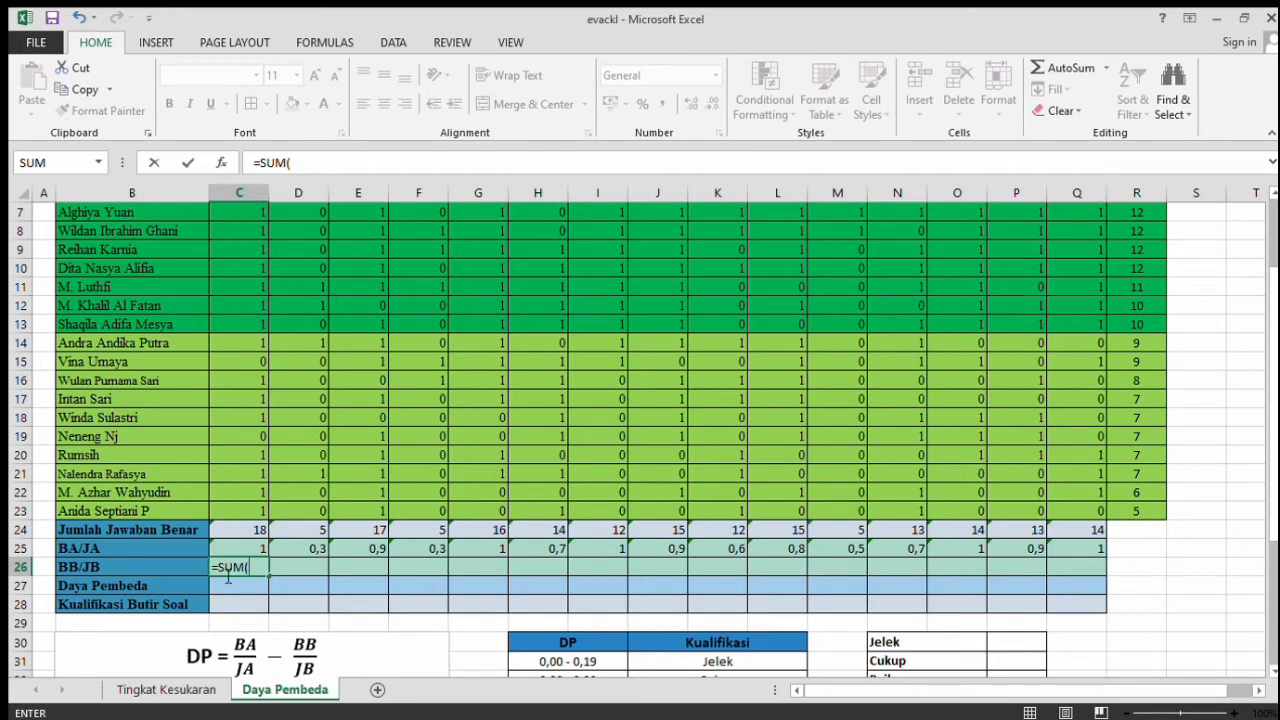
pyautogui.click(244, 349)
pyautogui.hotkey('shift', 'Down')
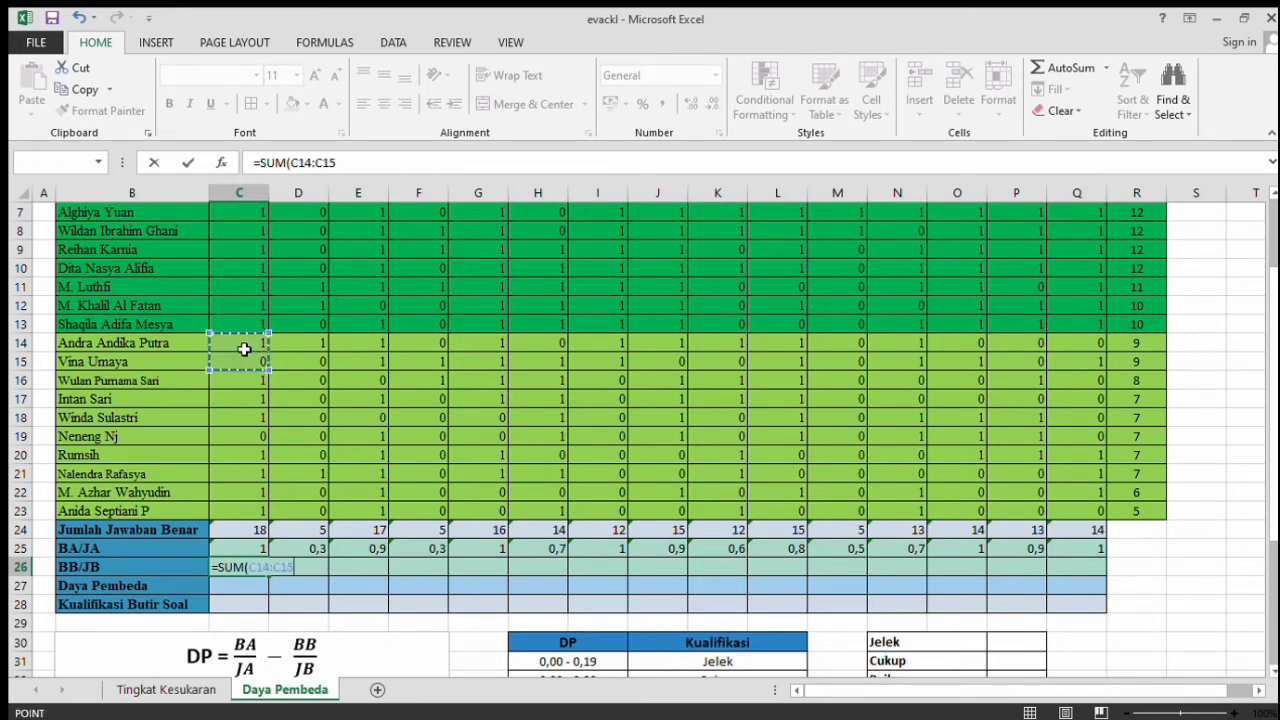
pyautogui.hotkey('shift', 'Down')
pyautogui.hotkey('shift', 'Down')
pyautogui.hotkey('shift', 'Down')
pyautogui.hotkey('shift', 'Down')
pyautogui.hotkey('shift', 'Down')
pyautogui.hotkey('shift', 'Down')
pyautogui.hotkey('shift', 'Down')
pyautogui.hotkey('shift', 'Down')
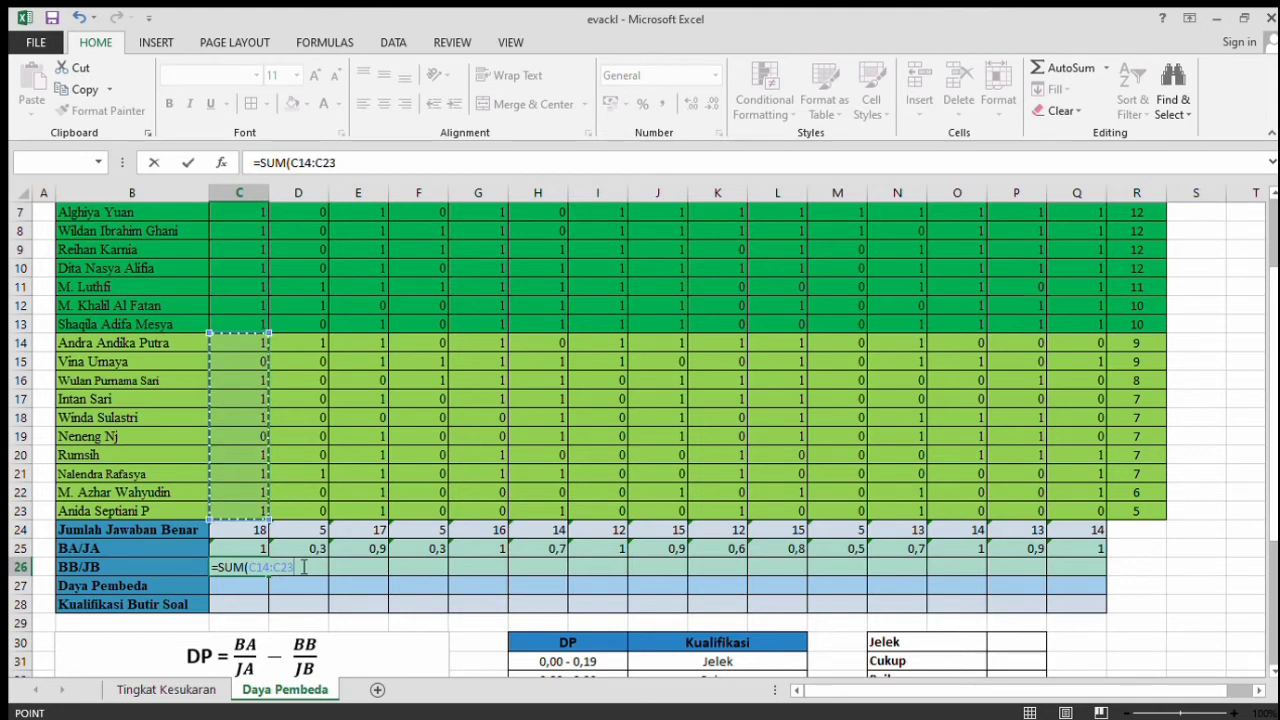
pyautogui.write(')')
pyautogui.write('/10')
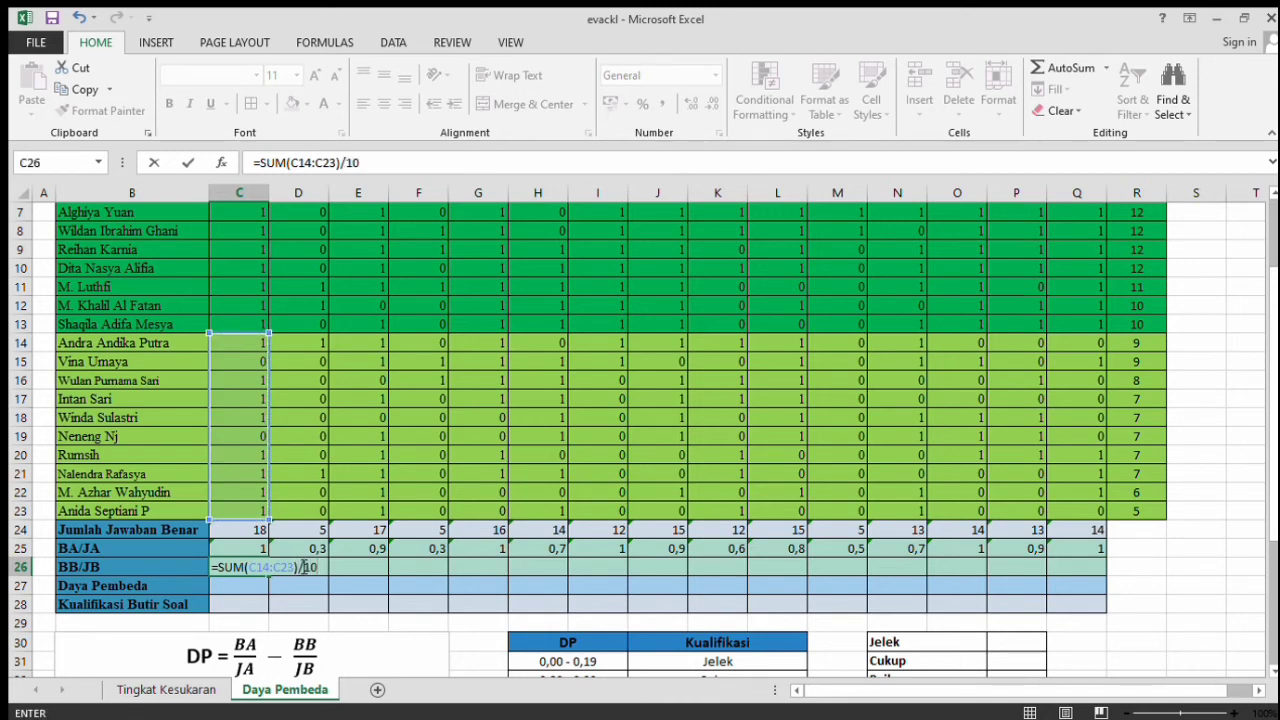
pyautogui.write(')')
pyautogui.press('Return')
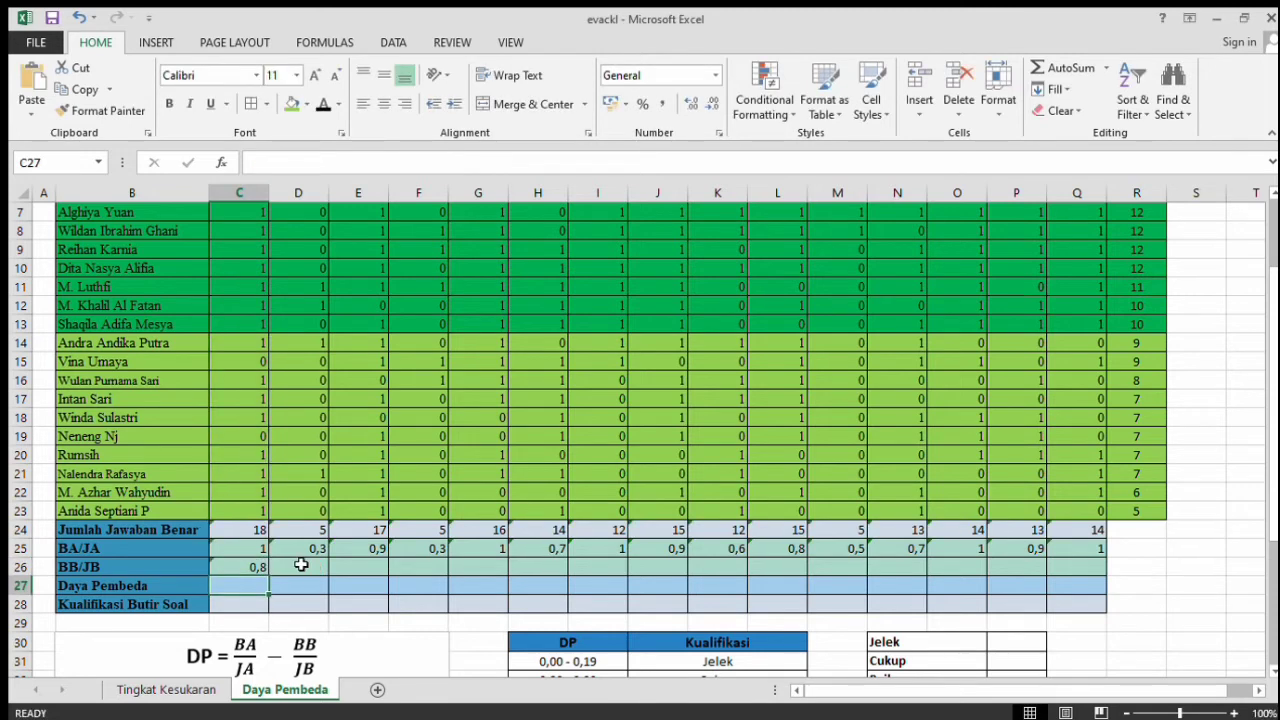
# - Fill the C26 formula across the BB/JB row to Q26
pyautogui.click(250, 568)
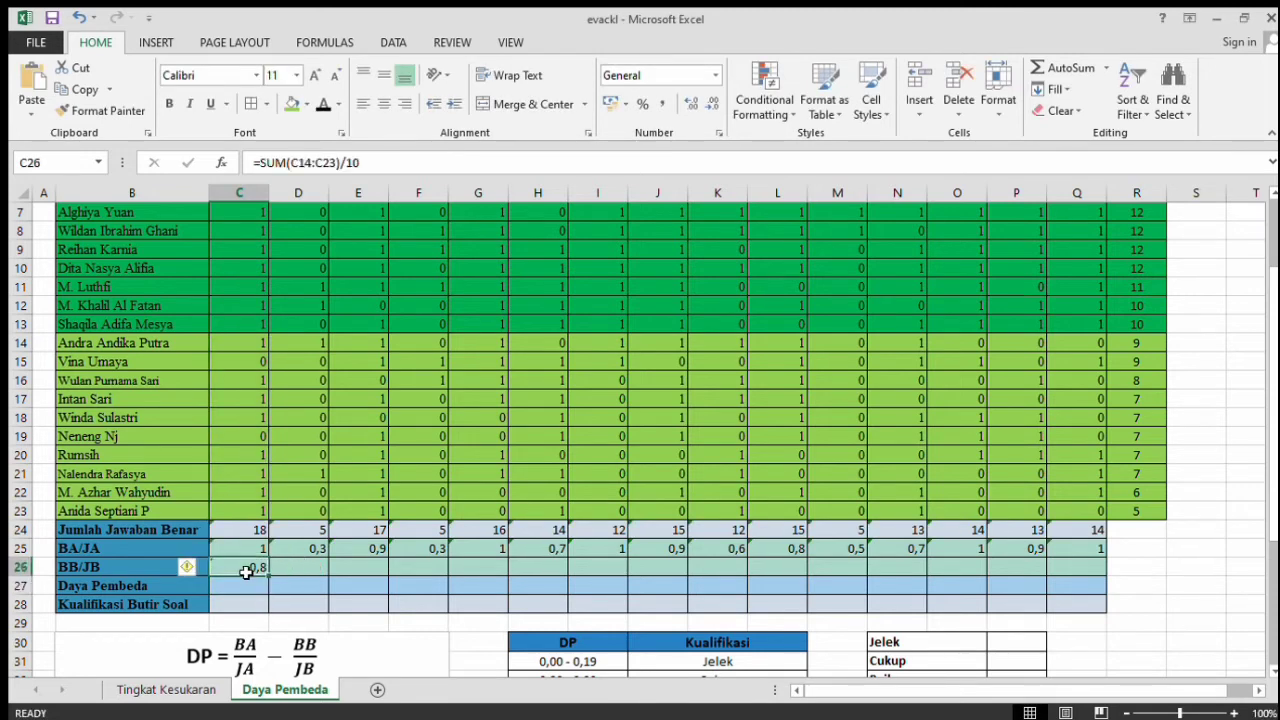
pyautogui.moveTo(268, 578); pyautogui.dragTo(1048, 578)
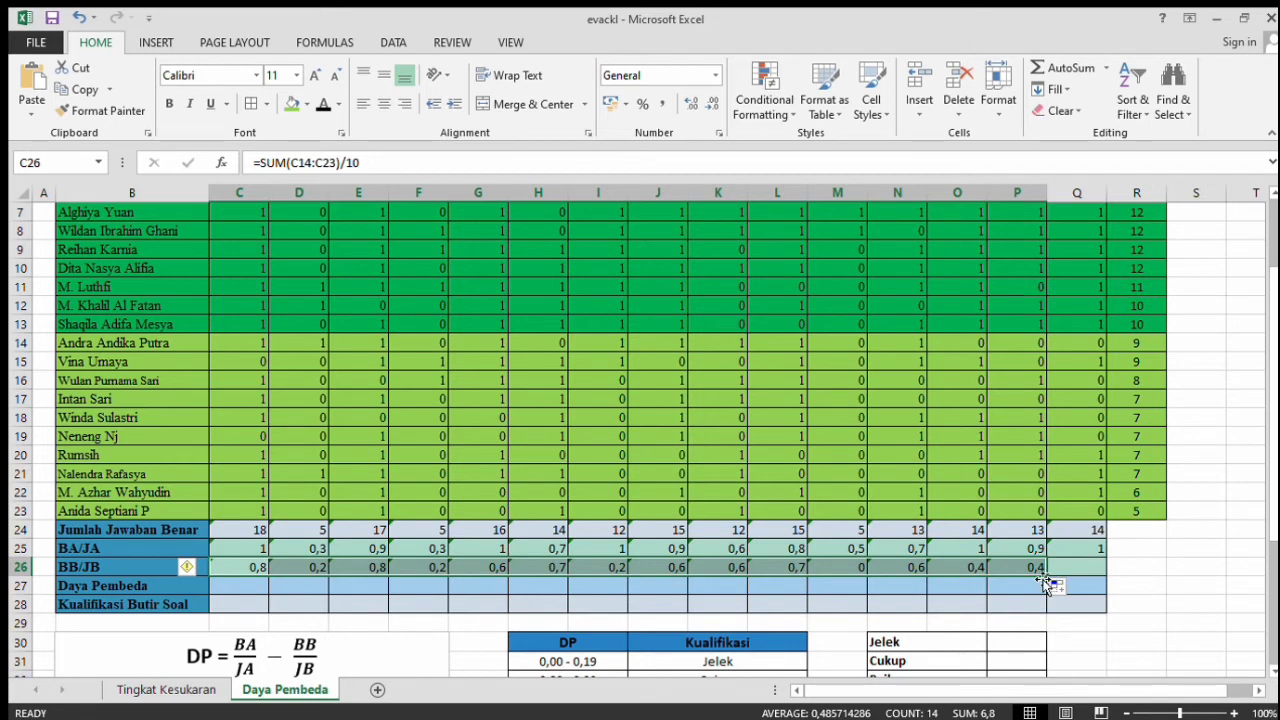
pyautogui.moveTo(1046, 577); pyautogui.dragTo(1086, 571)
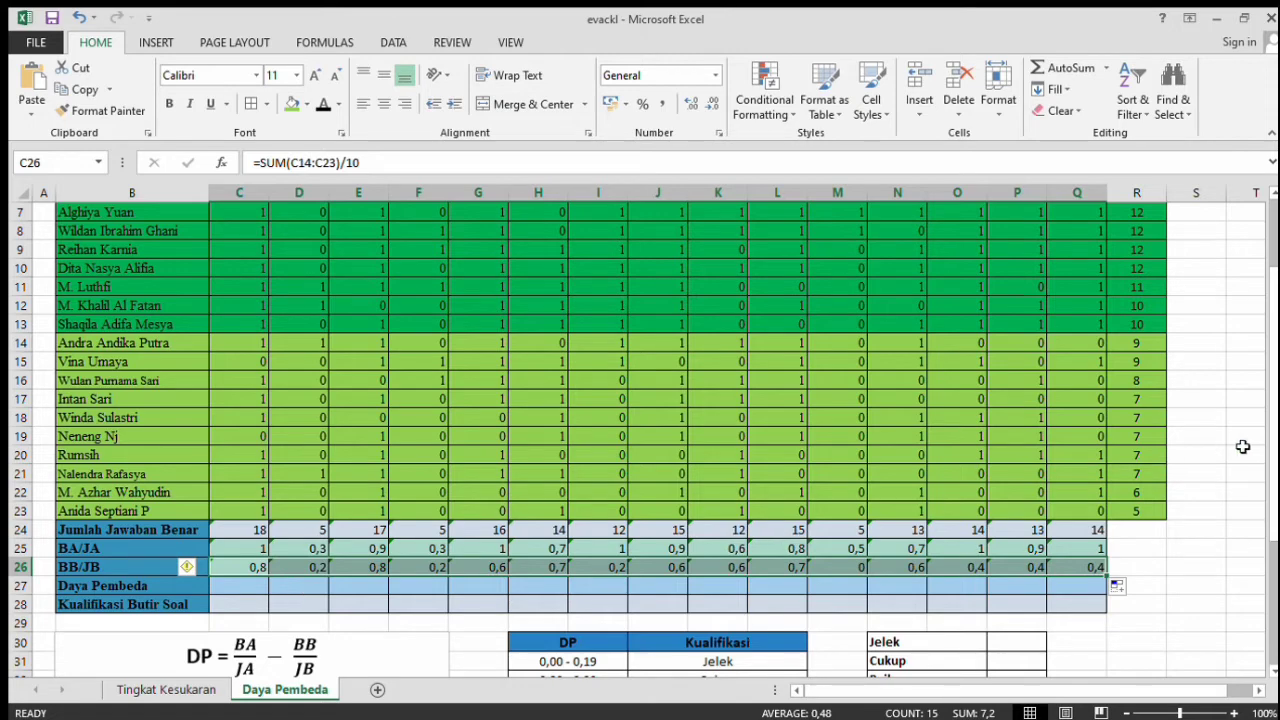
# - Examine the BA/JA values in C25:Q25 and the BB/JB value in C26 against the DP formula
pyautogui.scroll(-1, 1266, 460)
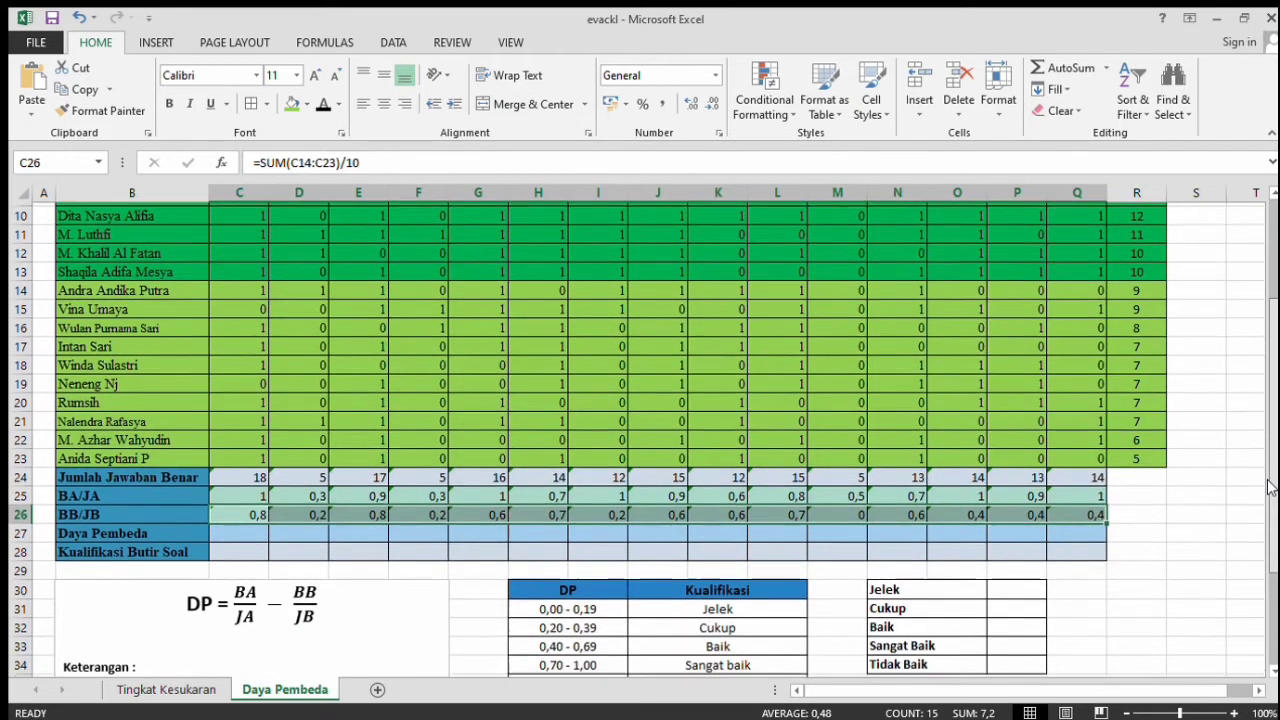
pyautogui.scroll(-1, 1266, 487)
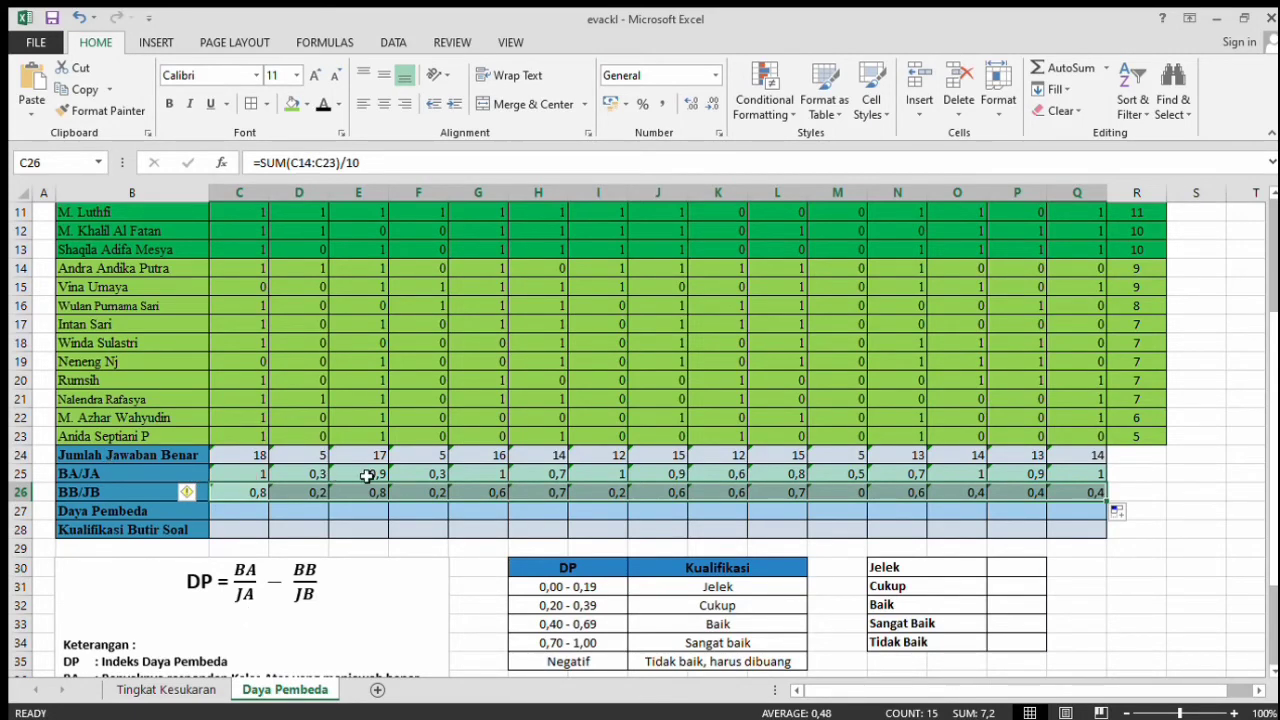
pyautogui.click(255, 473)
pyautogui.hotkey('shift', 'Right')
pyautogui.hotkey('shift', 'Right')
pyautogui.hotkey('shift', 'Right')
pyautogui.hotkey('shift', 'Right')
pyautogui.hotkey('shift', 'Right')
pyautogui.hotkey('shift', 'Right')
pyautogui.hotkey('shift', 'Right')
pyautogui.hotkey('shift', 'Right')
pyautogui.hotkey('shift', 'Right')
pyautogui.hotkey('shift', 'Right')
pyautogui.hotkey('shift', 'Right')
pyautogui.hotkey('shift', 'Right')
pyautogui.hotkey('shift', 'Right')
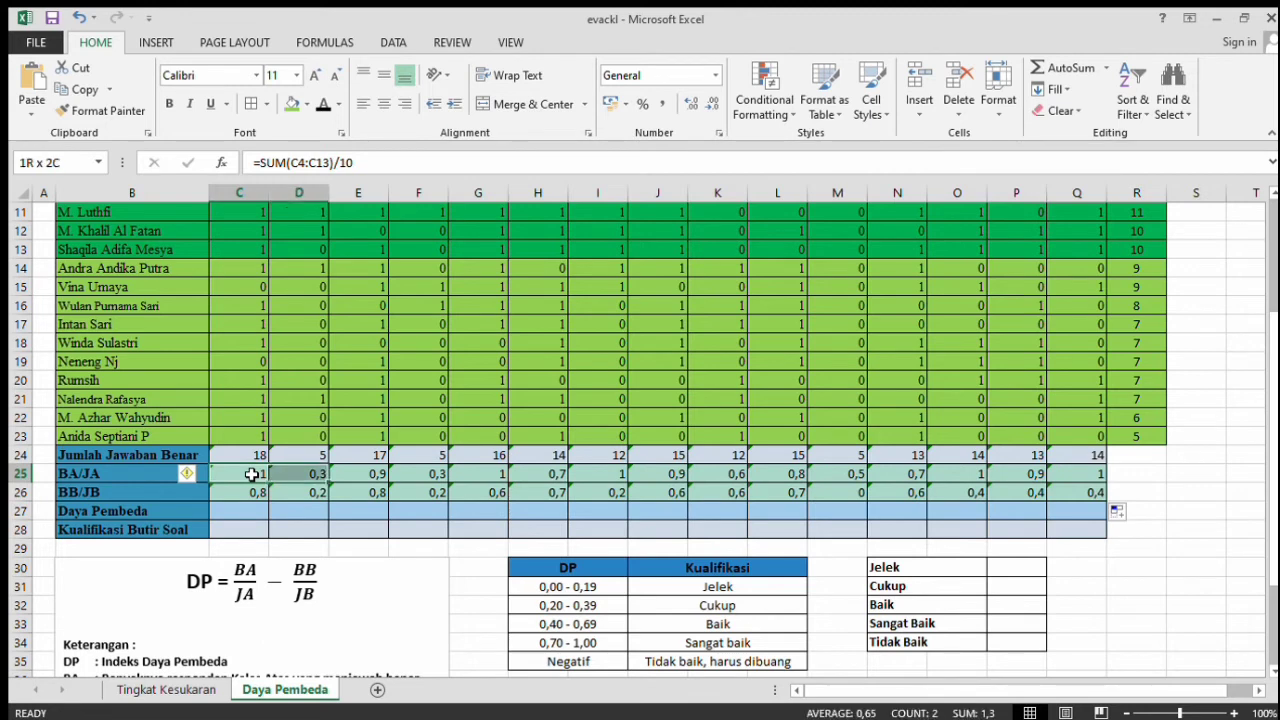
pyautogui.hotkey('shift', 'Right')
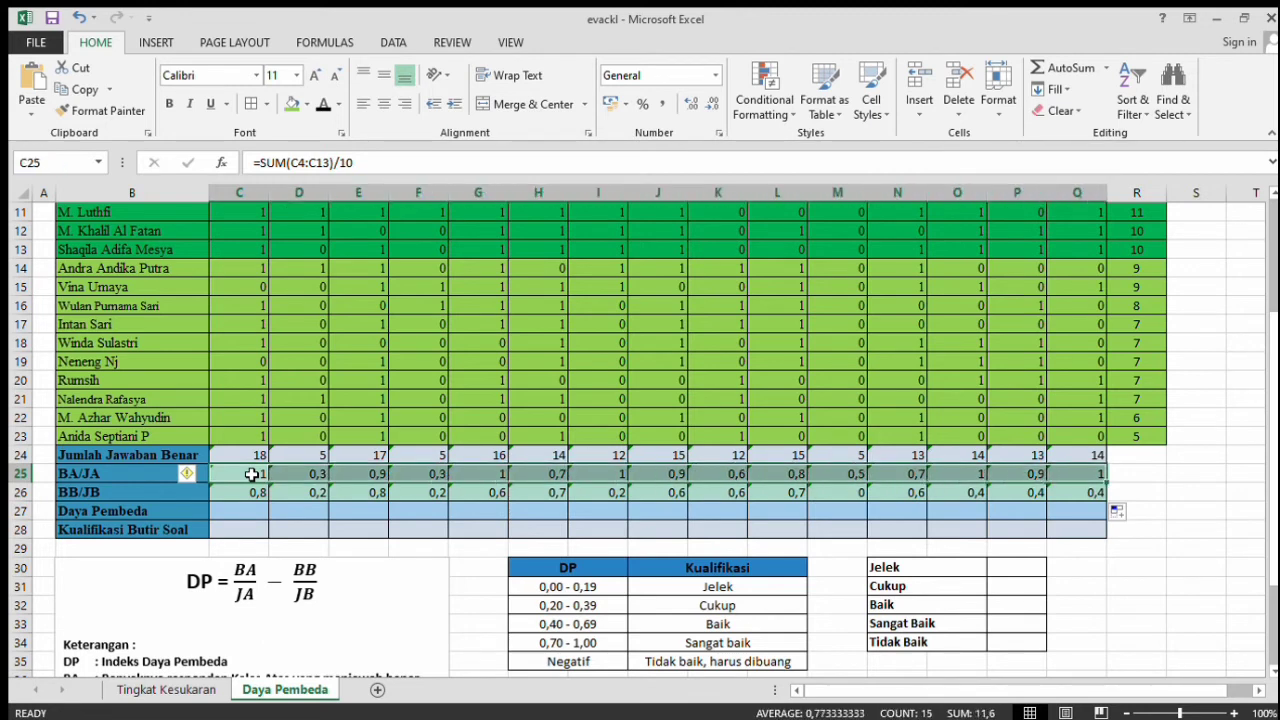
pyautogui.click(237, 492)
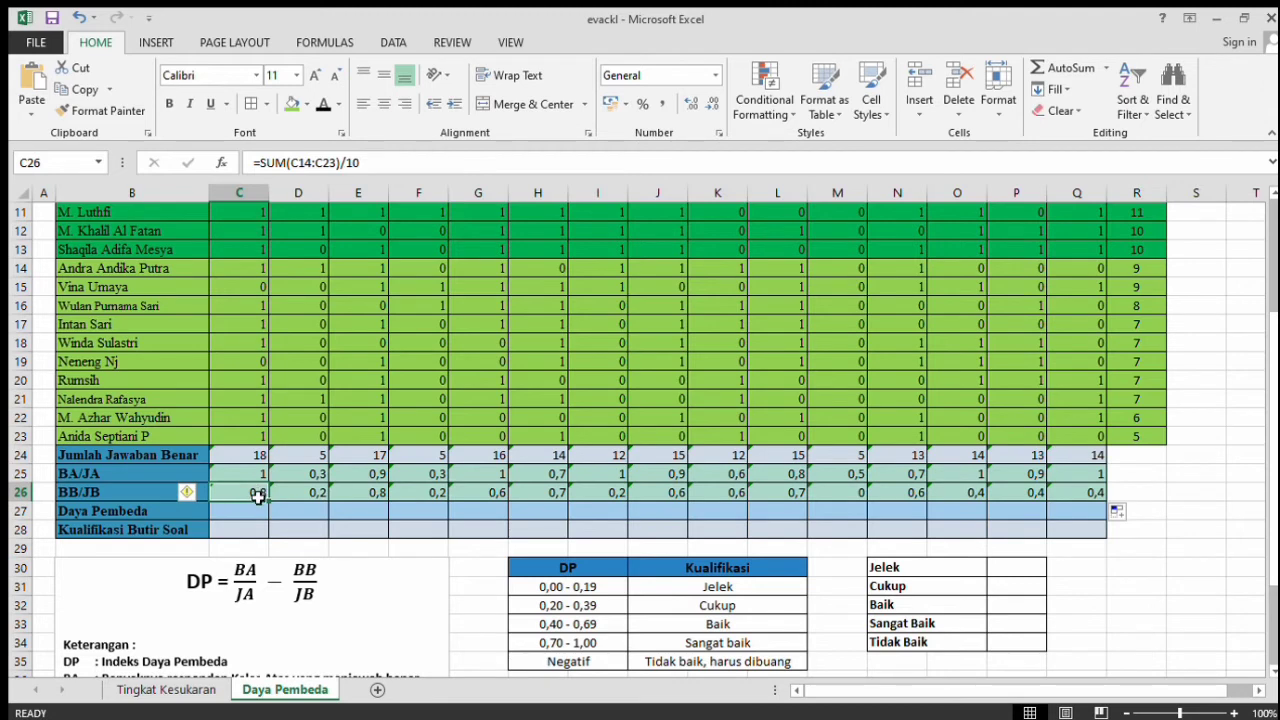
# - Enter =C25-C26 in C27 of the Daya Pembeda row and fill it across to Q27
pyautogui.click(242, 511)
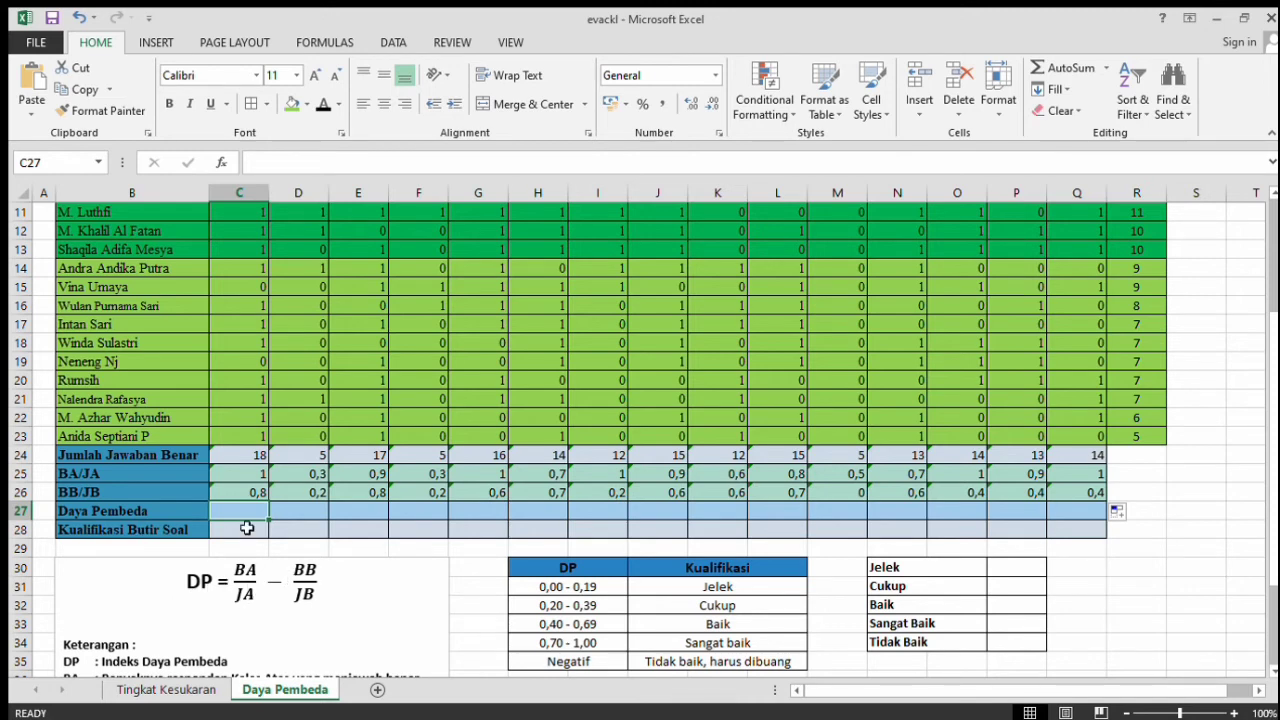
pyautogui.write('=')
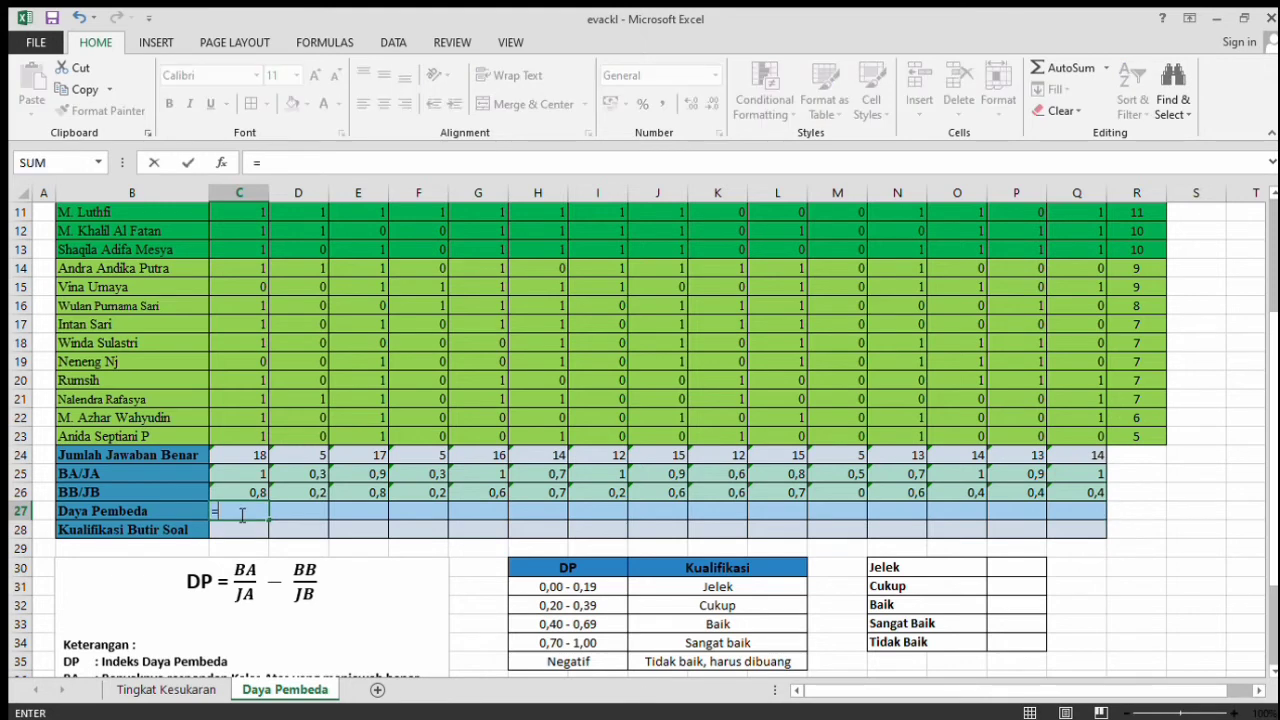
pyautogui.click(240, 481)
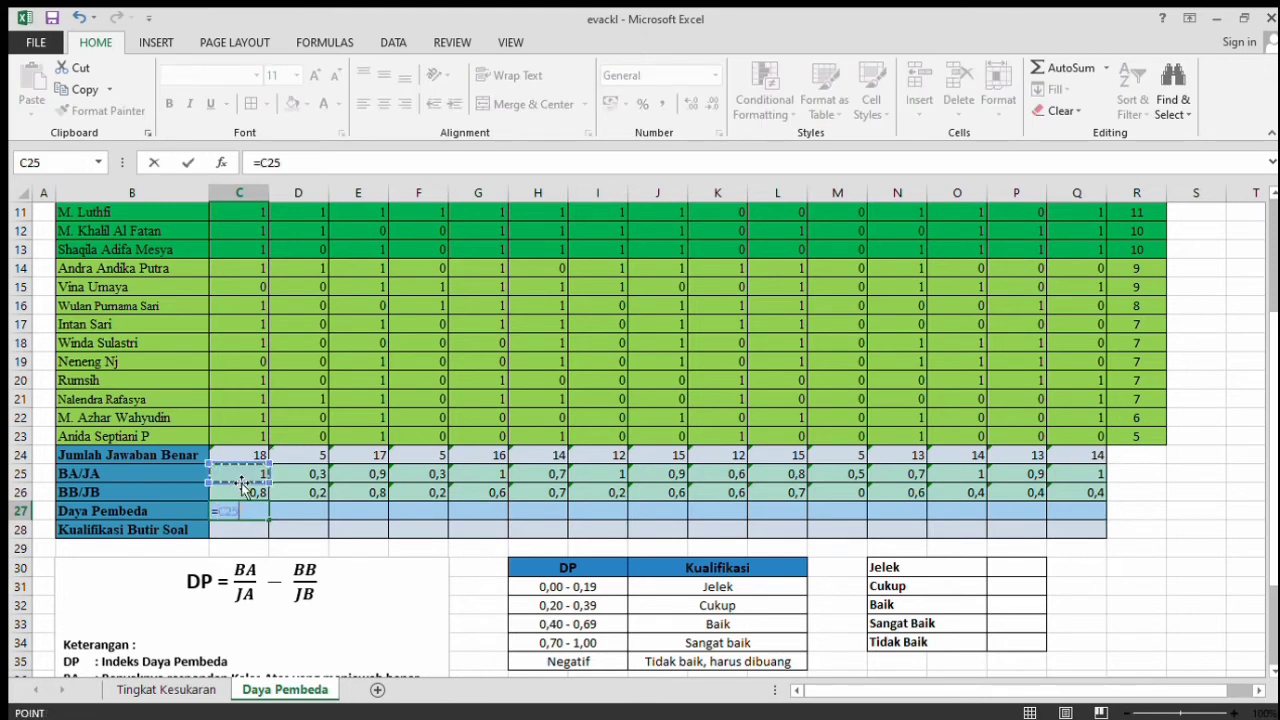
pyautogui.write('-')
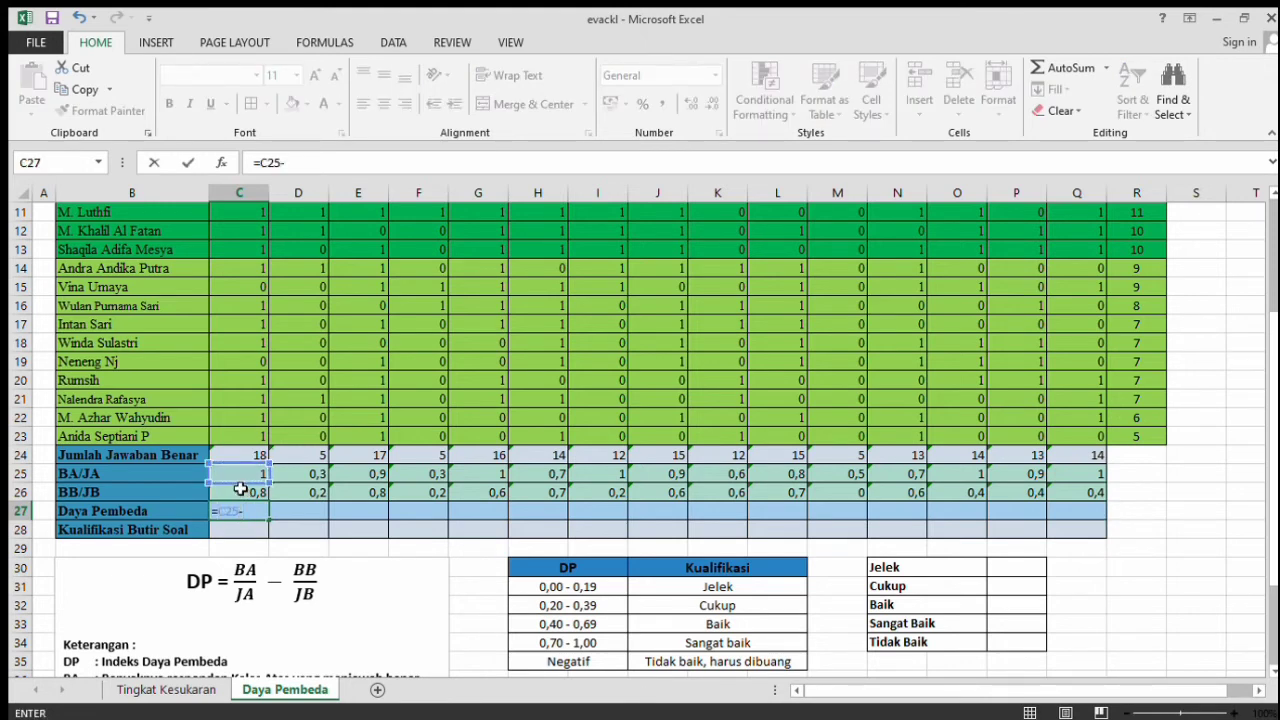
pyautogui.click(242, 495)
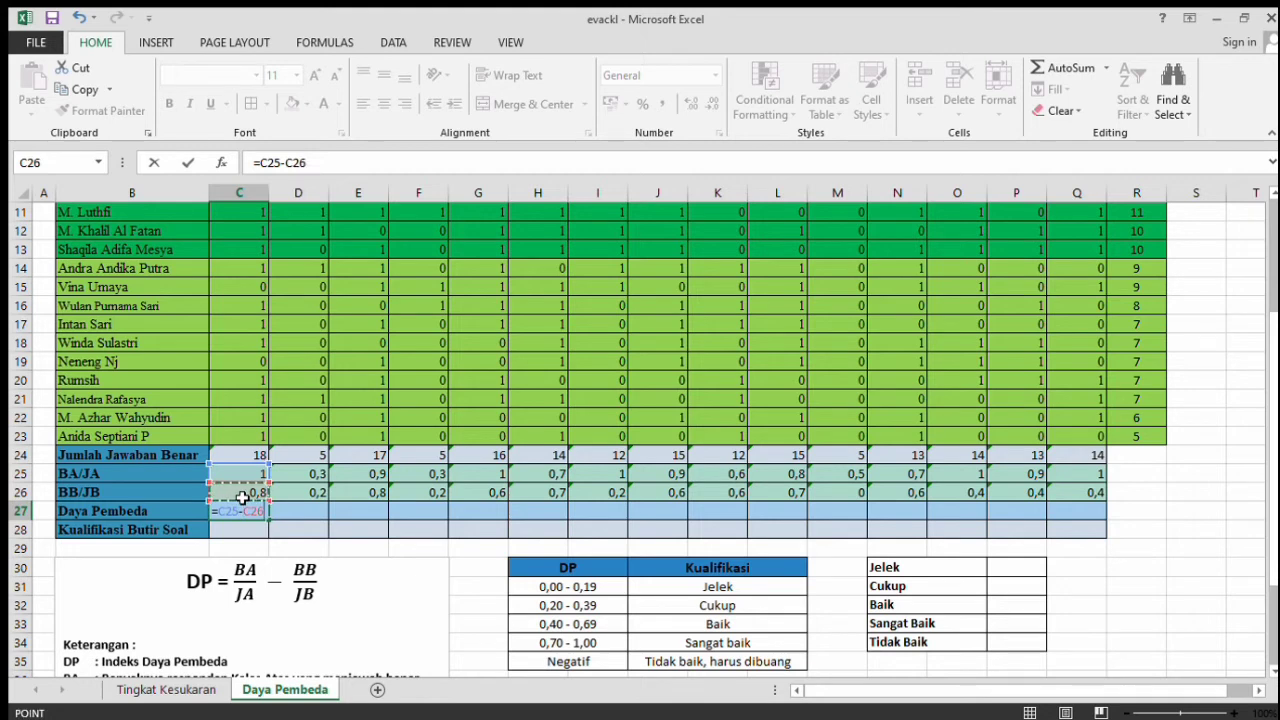
pyautogui.hotkey('ctrl', 'Return')
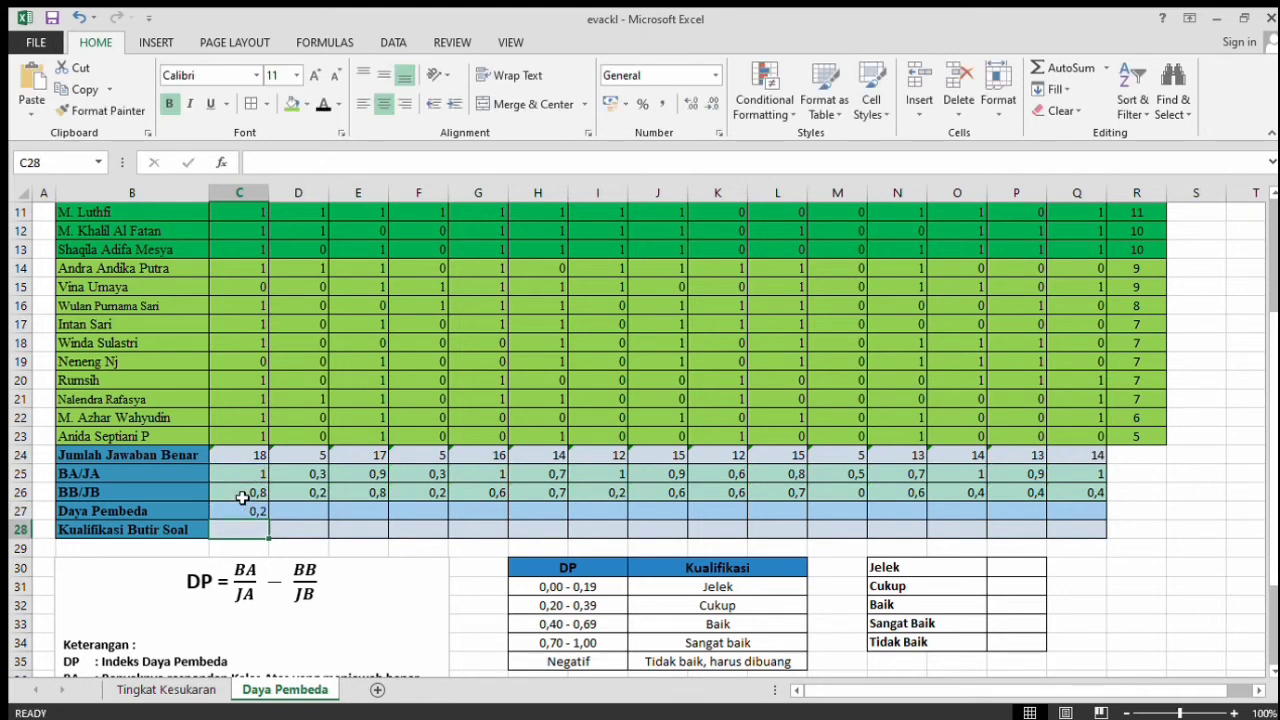
pyautogui.click(250, 512)
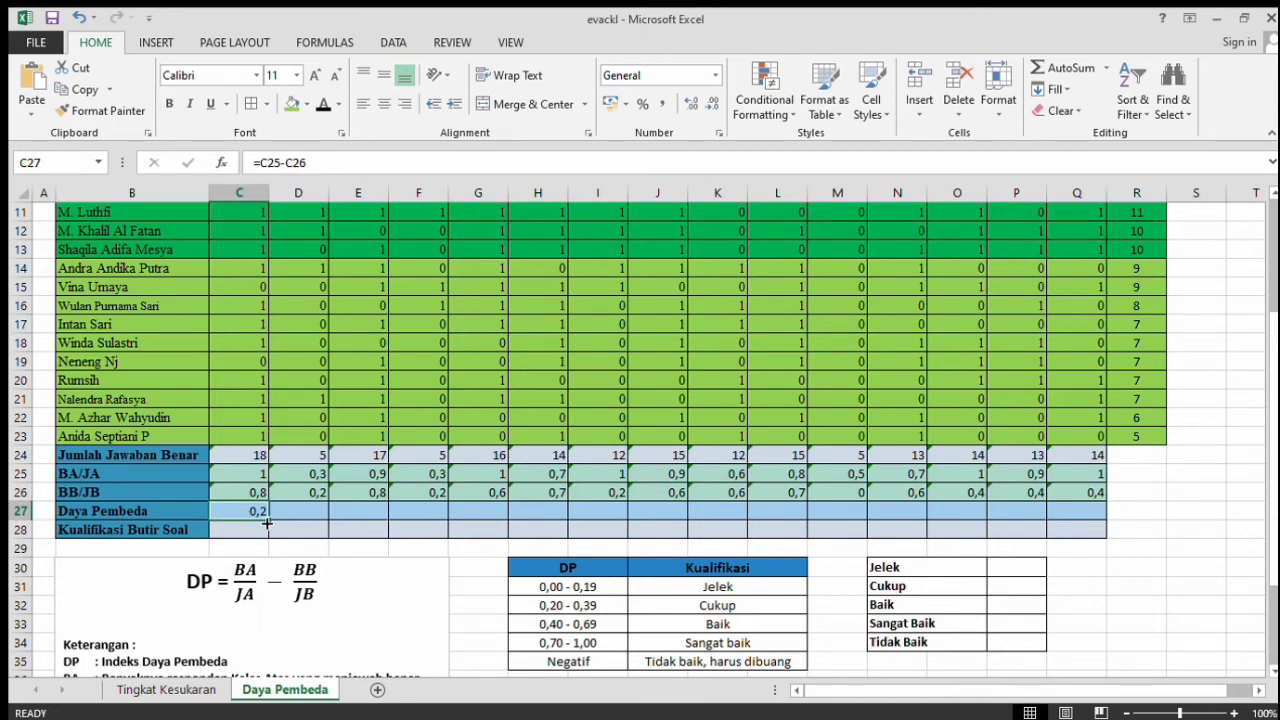
pyautogui.moveTo(267, 522); pyautogui.dragTo(1108, 520)
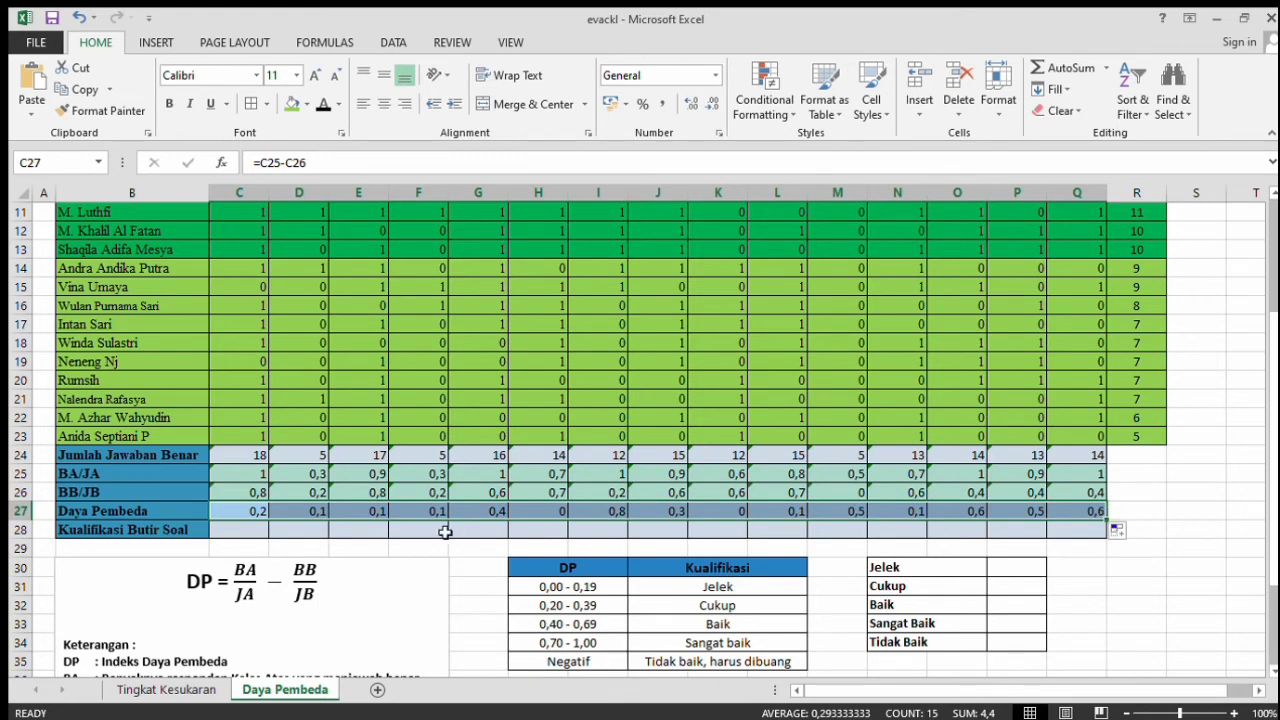
# - Start an IF formula in C28 of the Kualifikasi Butir Soal row that returns "Jelek" when C27<=0,19
pyautogui.click(257, 533)
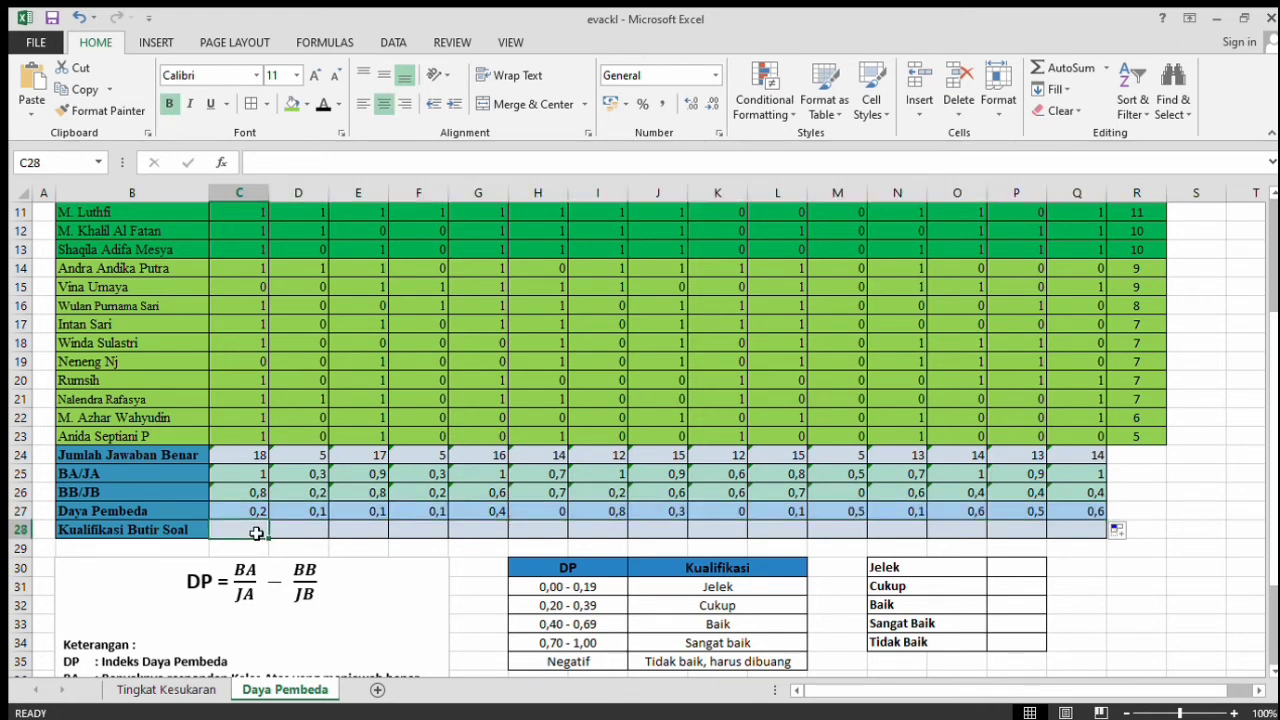
pyautogui.write('=')
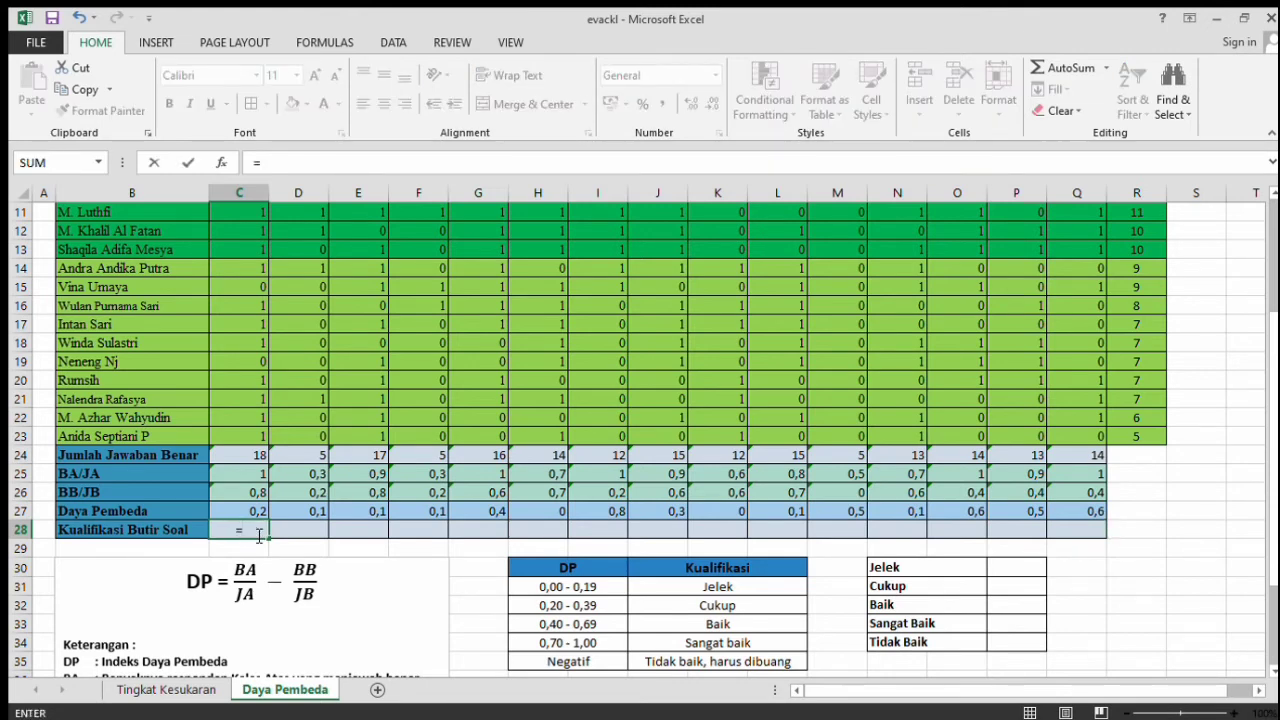
pyautogui.write('IF(')
pyautogui.click(251, 515)
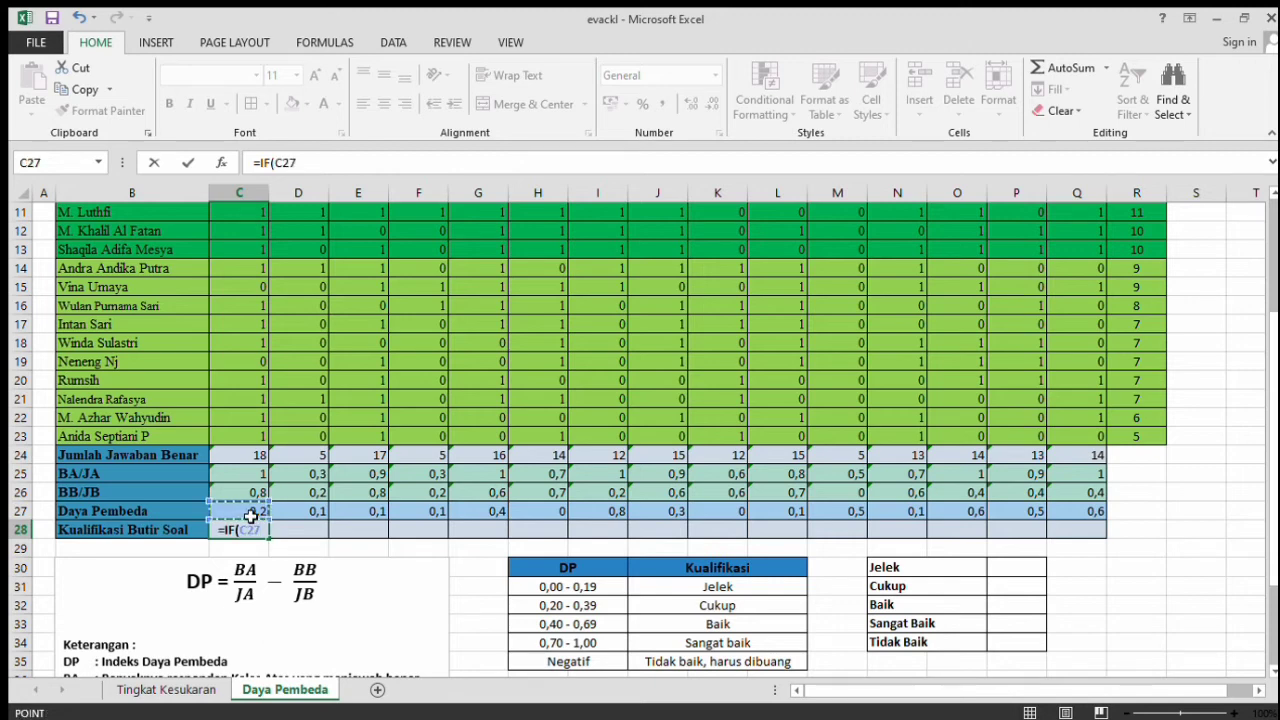
pyautogui.write('<=')
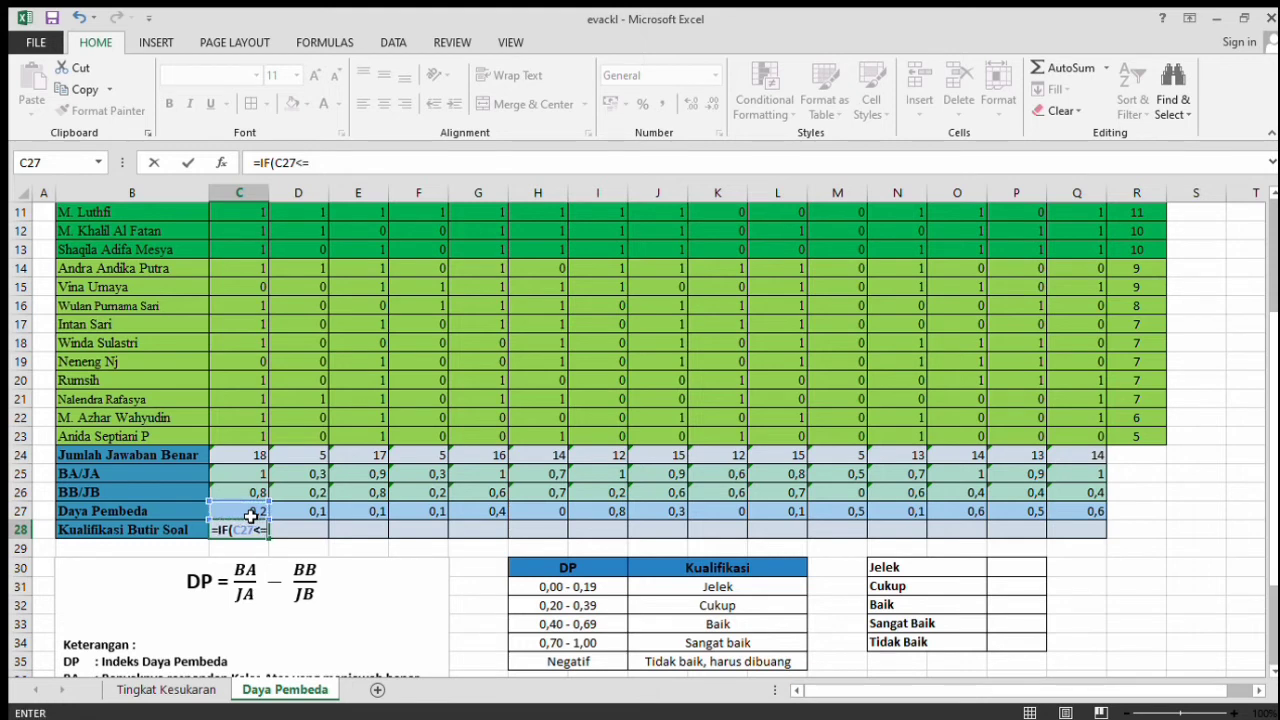
pyautogui.write('0,19')
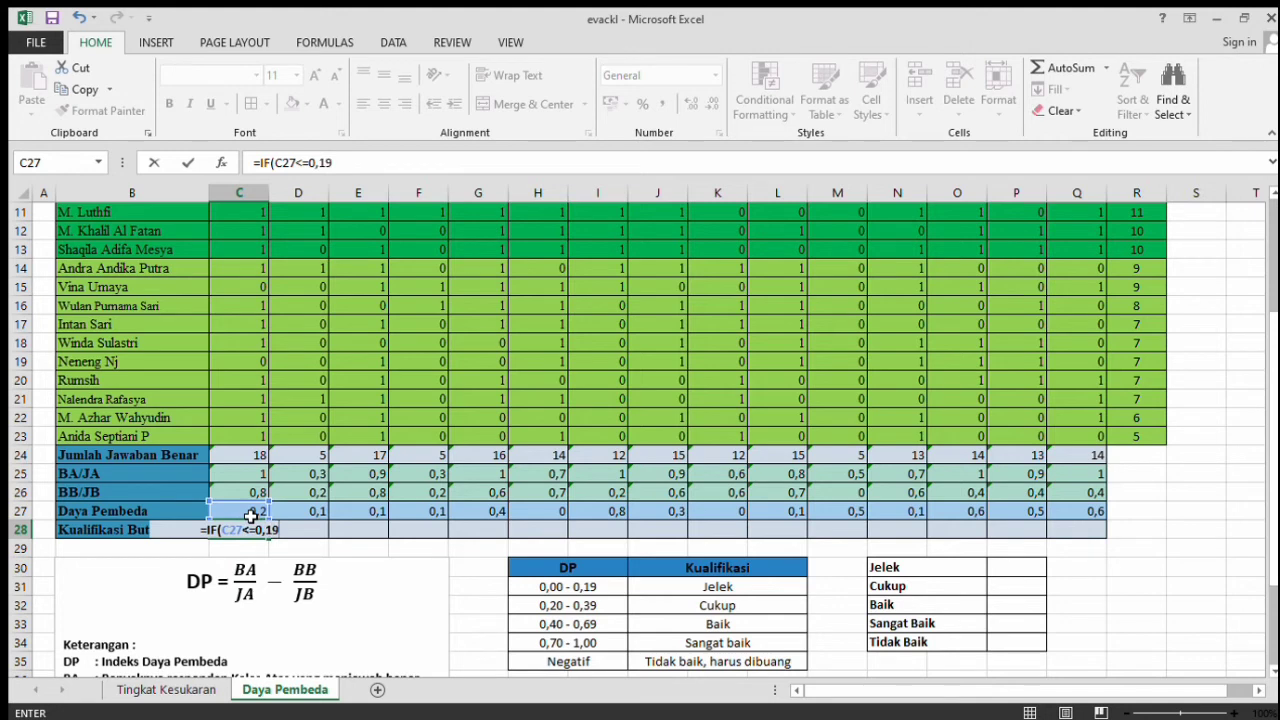
pyautogui.write(';"J')
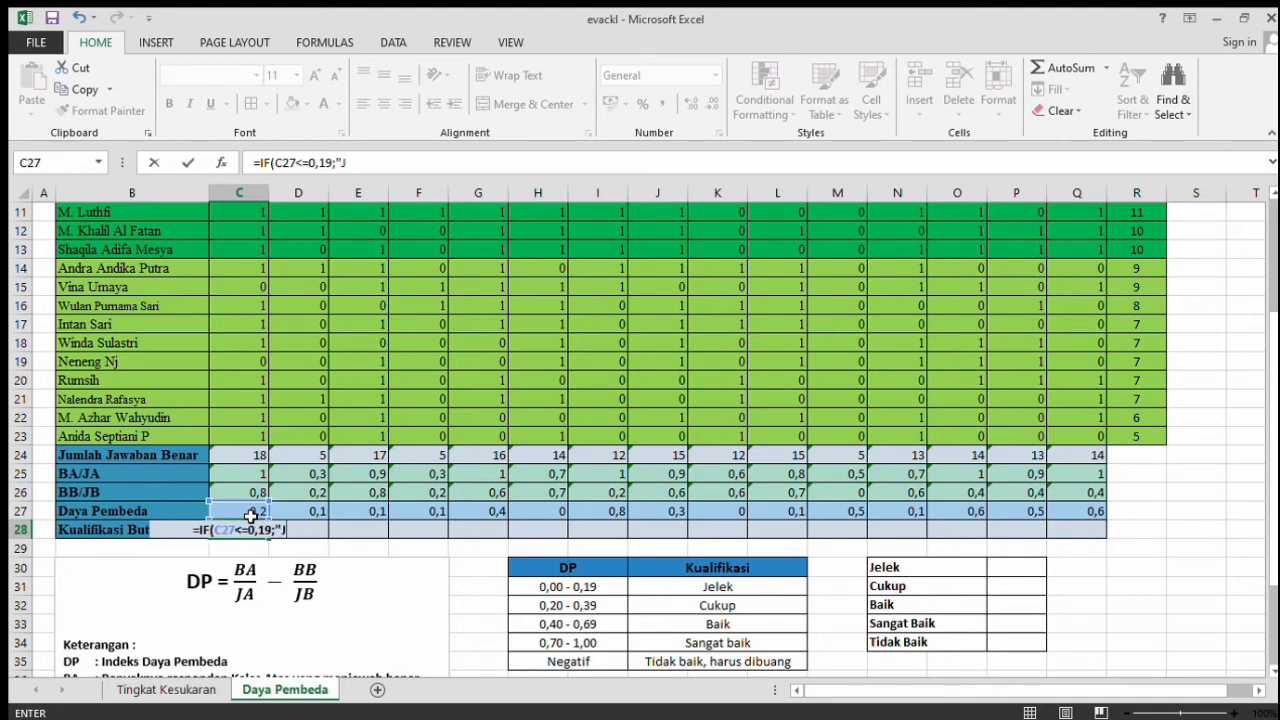
pyautogui.write('elek')
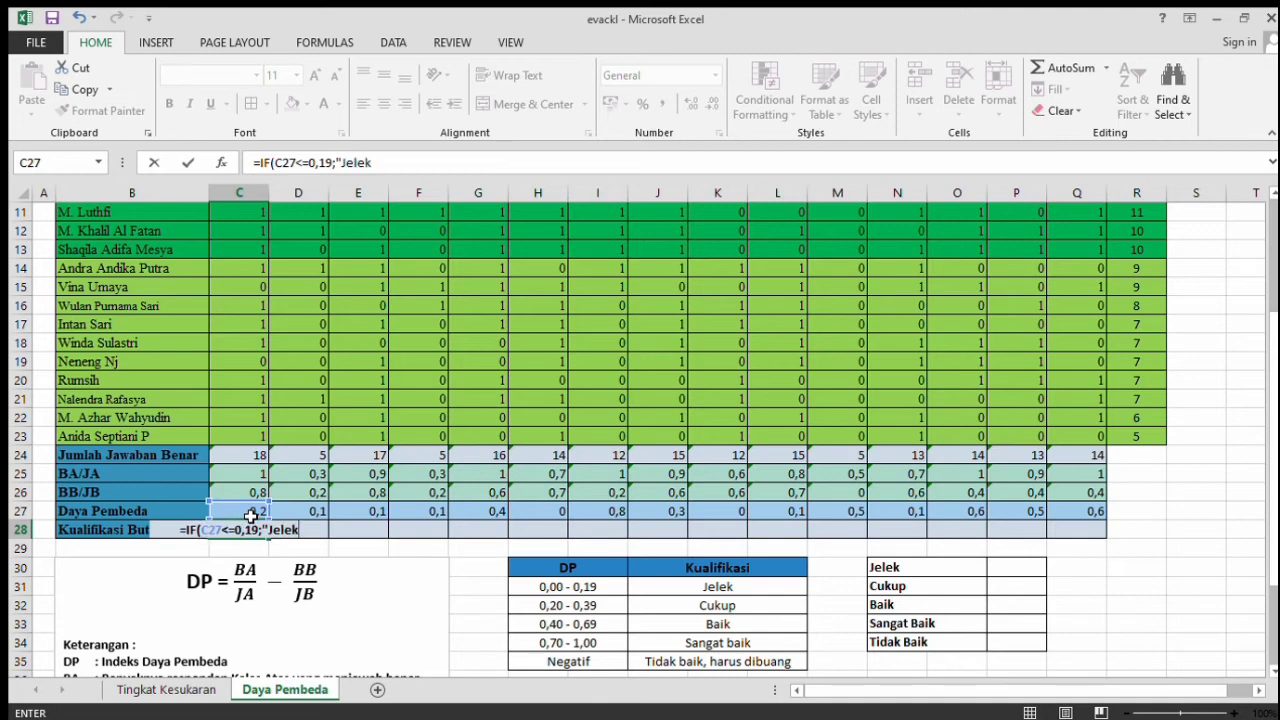
pyautogui.write('"')
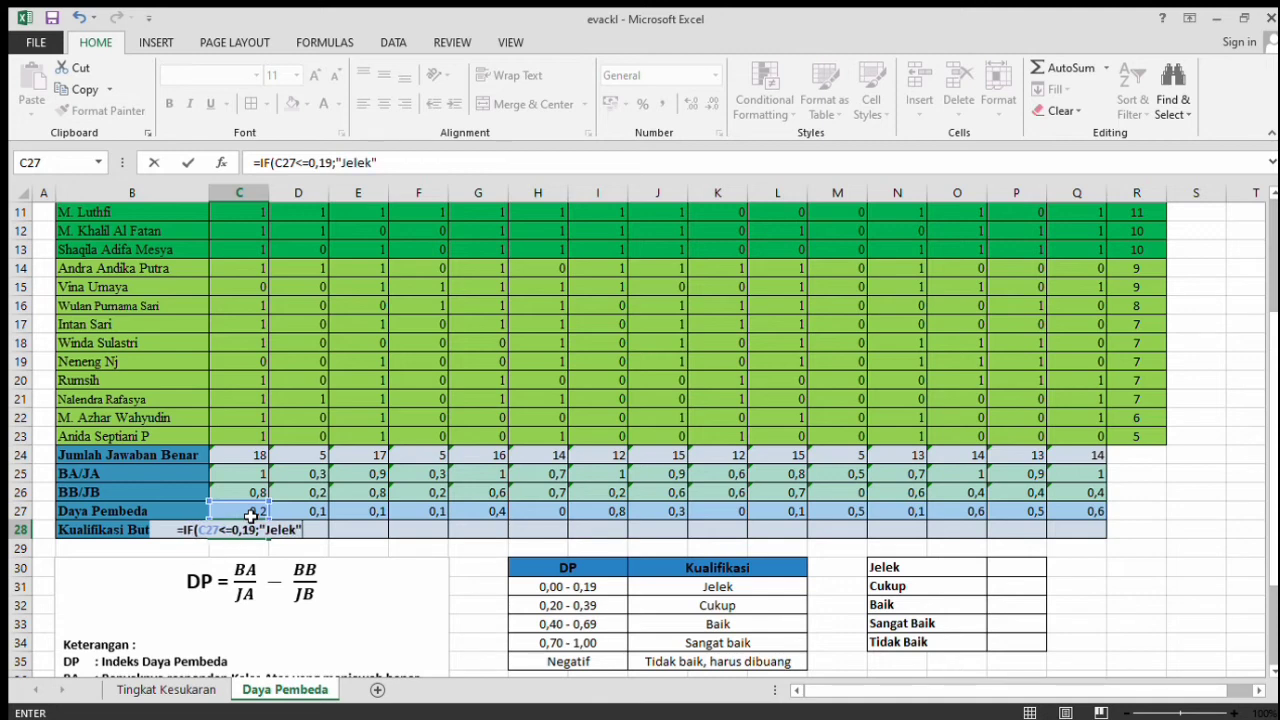
pyautogui.write(';')
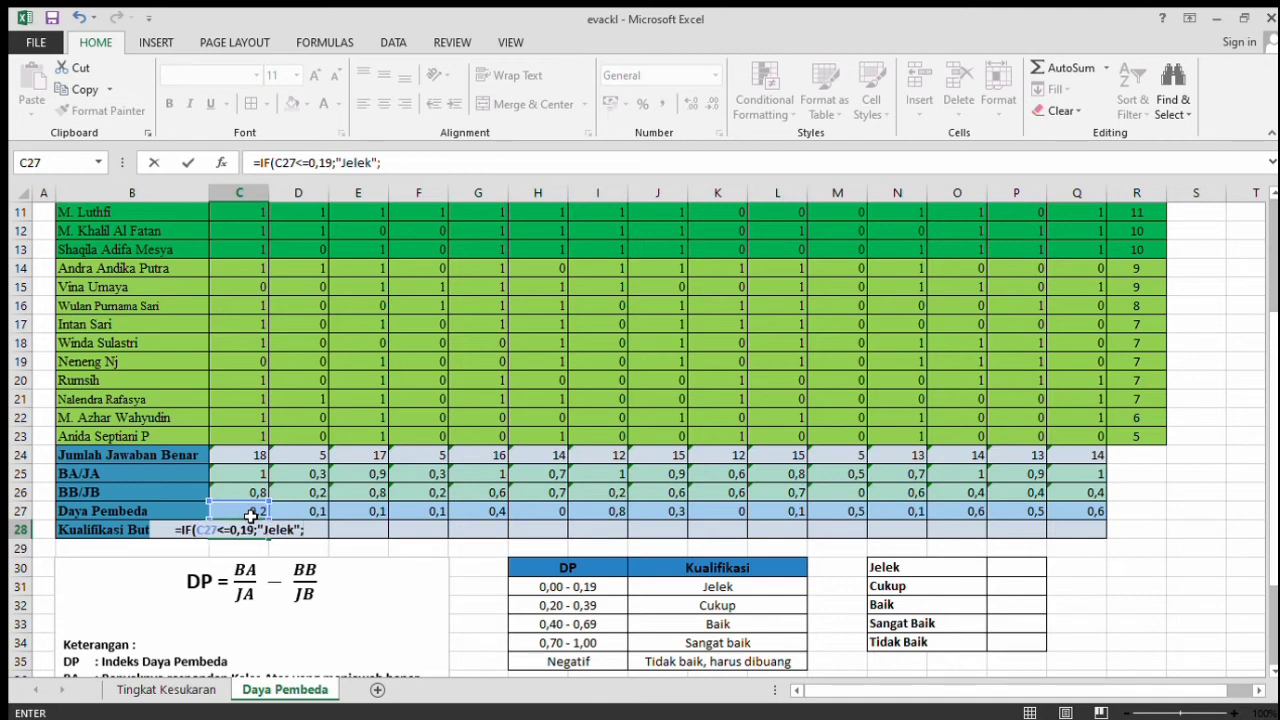
# - Add a nested IF to the C28 formula that returns "Cukup" when C27<=0,39
pyautogui.write('IF(')
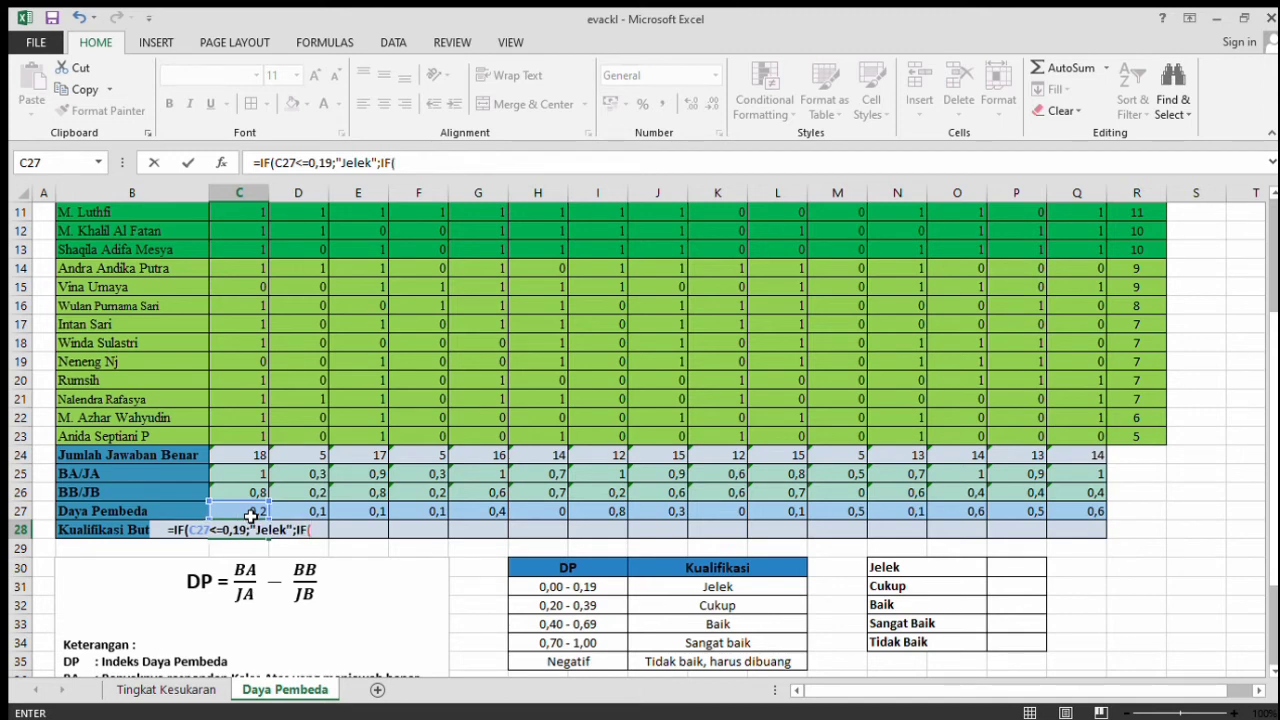
pyautogui.click(251, 516)
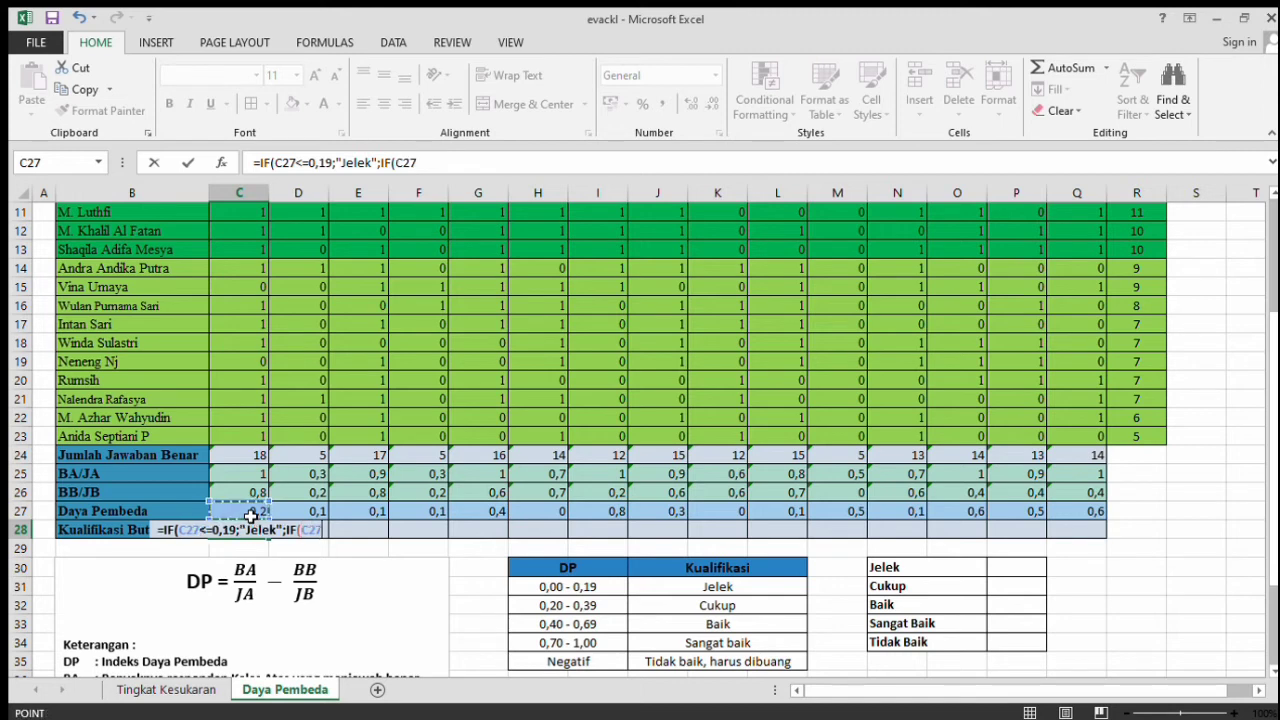
pyautogui.write('<=')
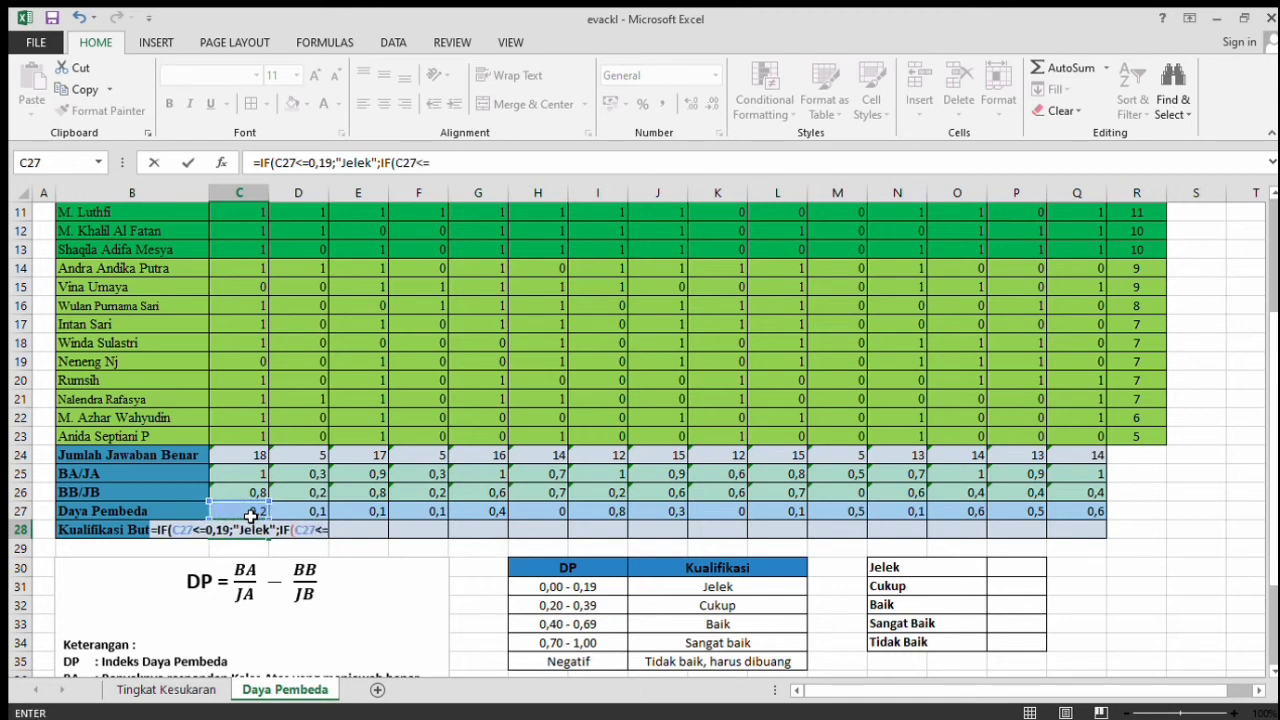
pyautogui.write('0')
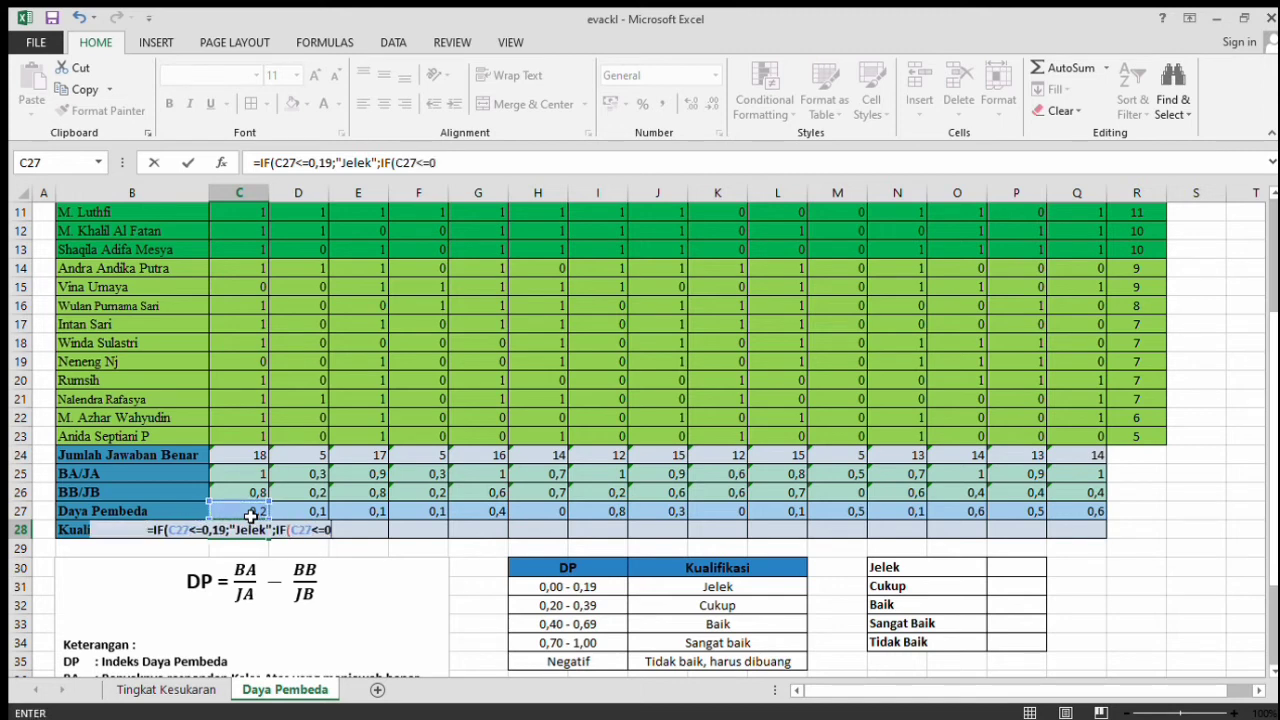
pyautogui.write(',39')
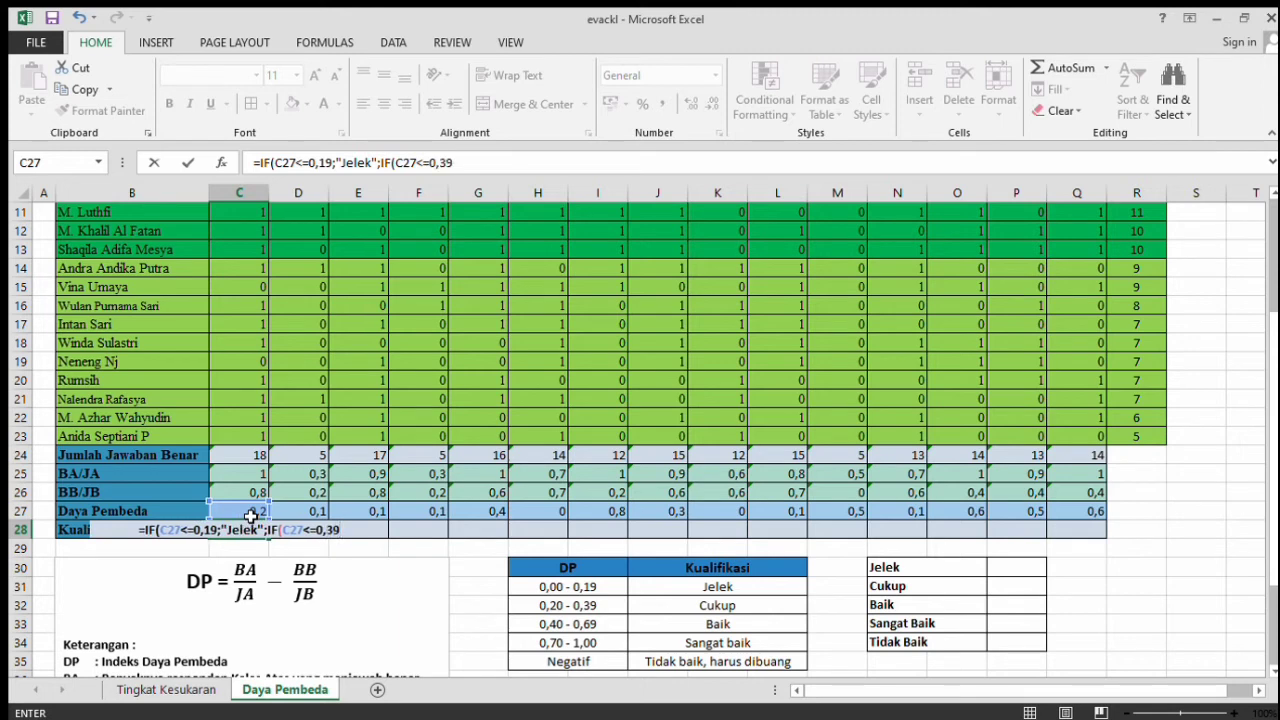
pyautogui.write(';"')
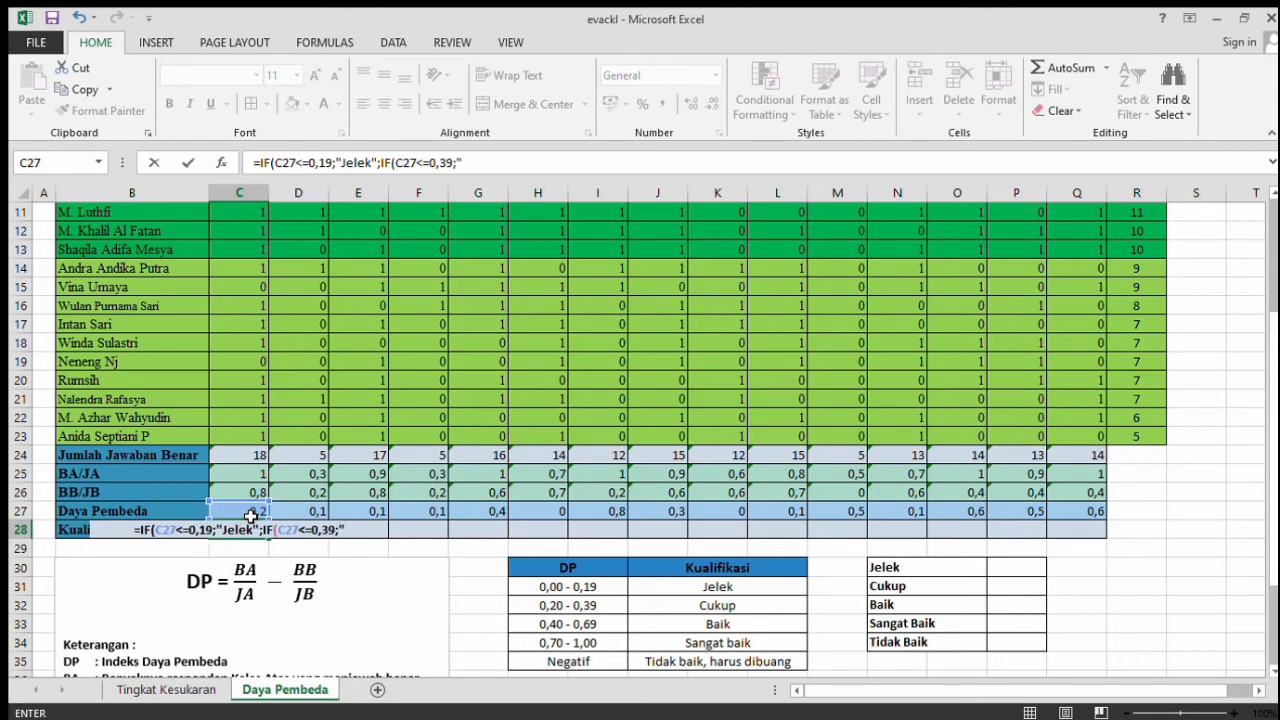
pyautogui.write('Cukup')
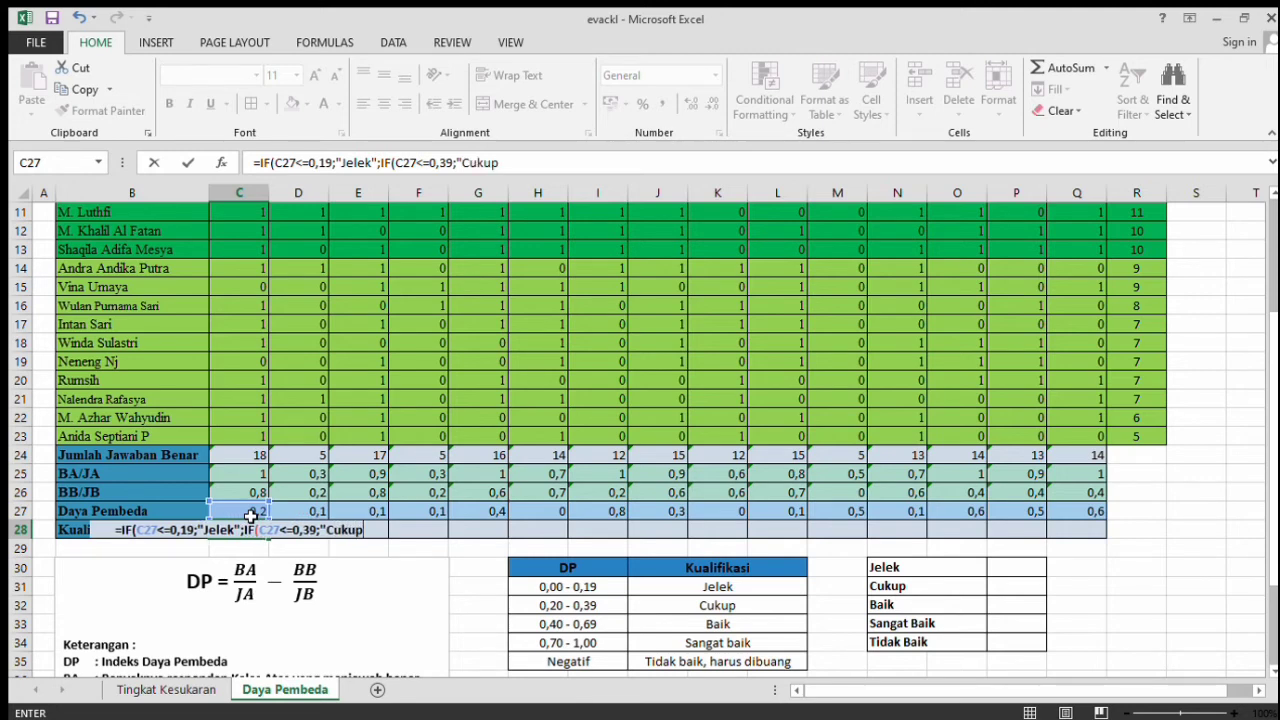
pyautogui.write('"')
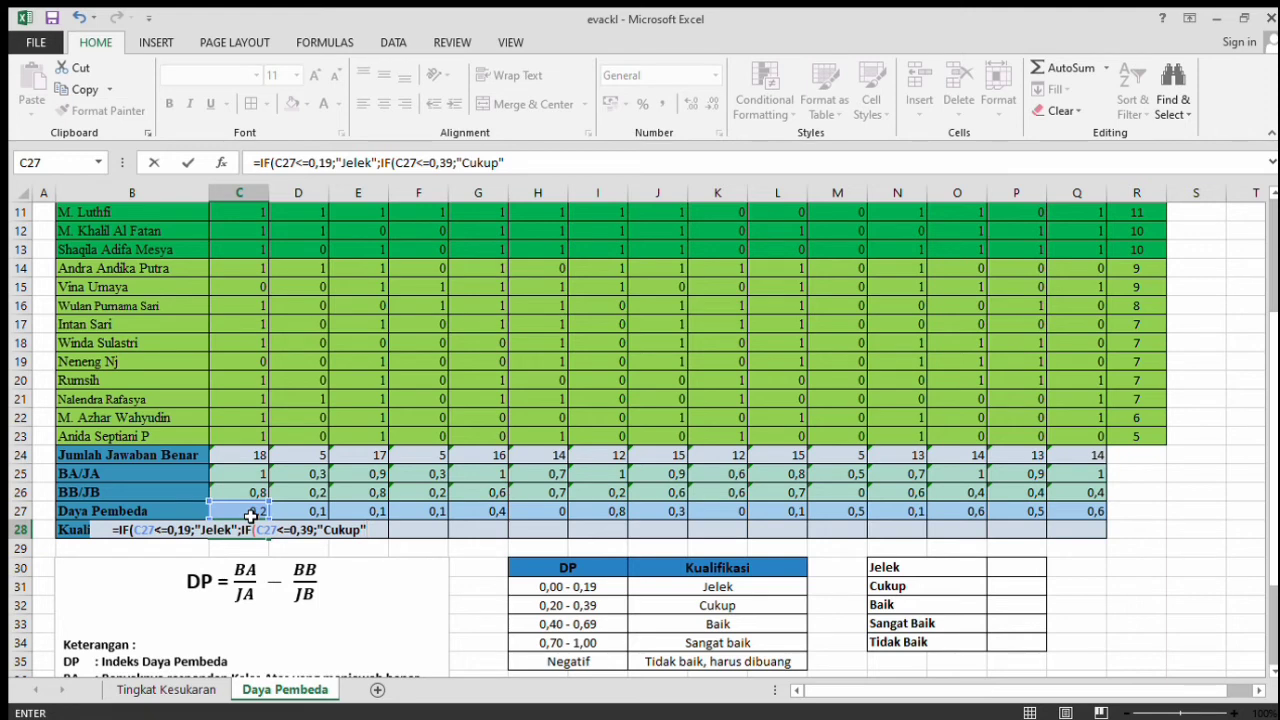
pyautogui.write(';')
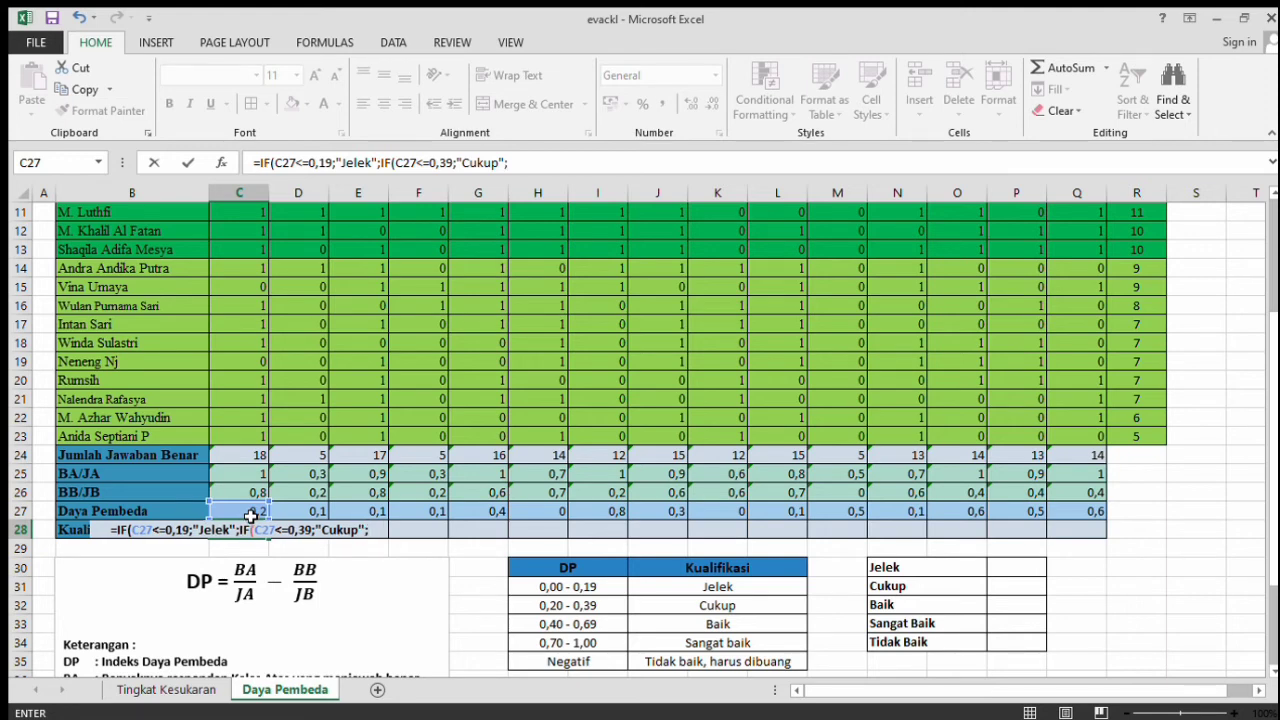
# - Add a third nested IF to the C28 formula that returns "Baik" when C27<=0,69
pyautogui.write('IF(')
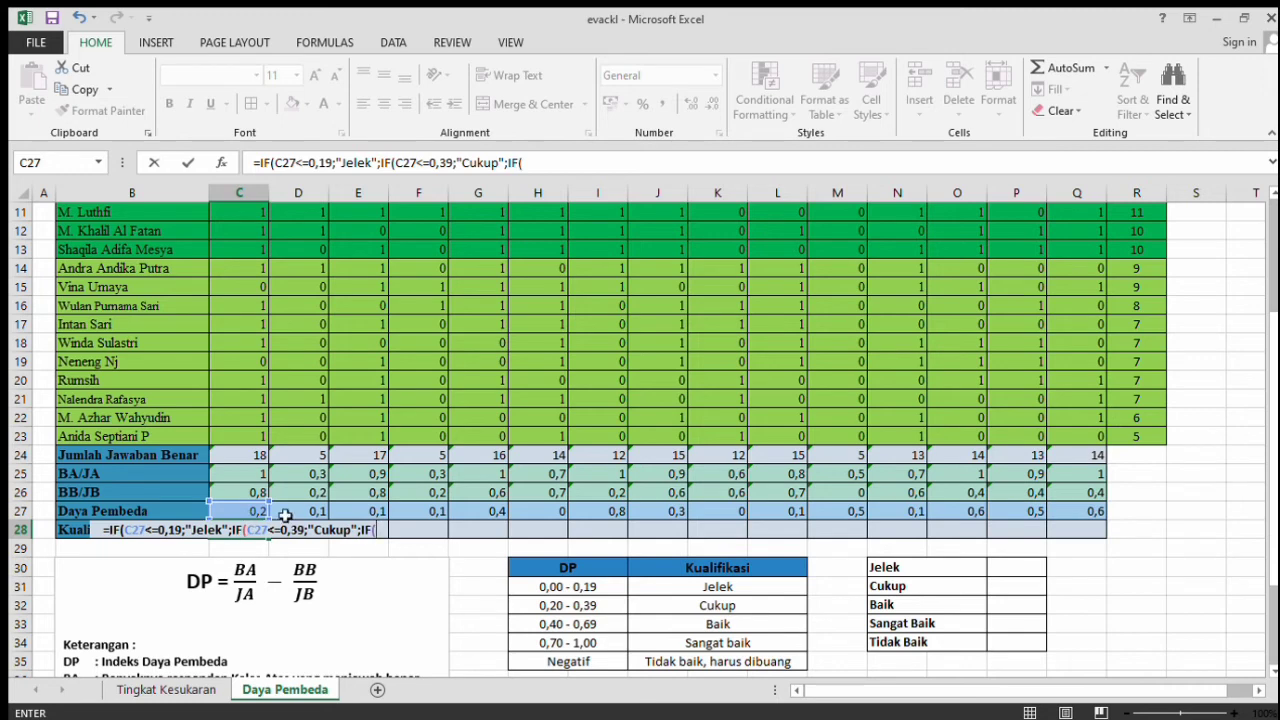
pyautogui.click(248, 516)
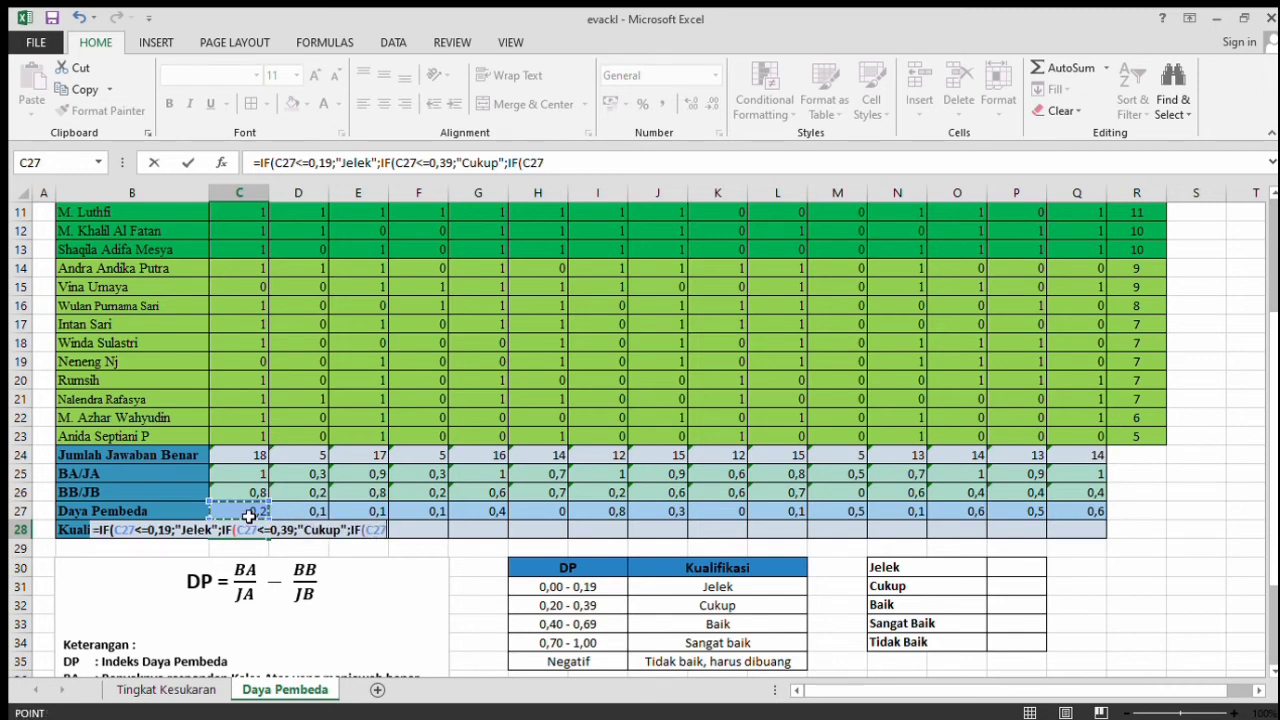
pyautogui.write('<')
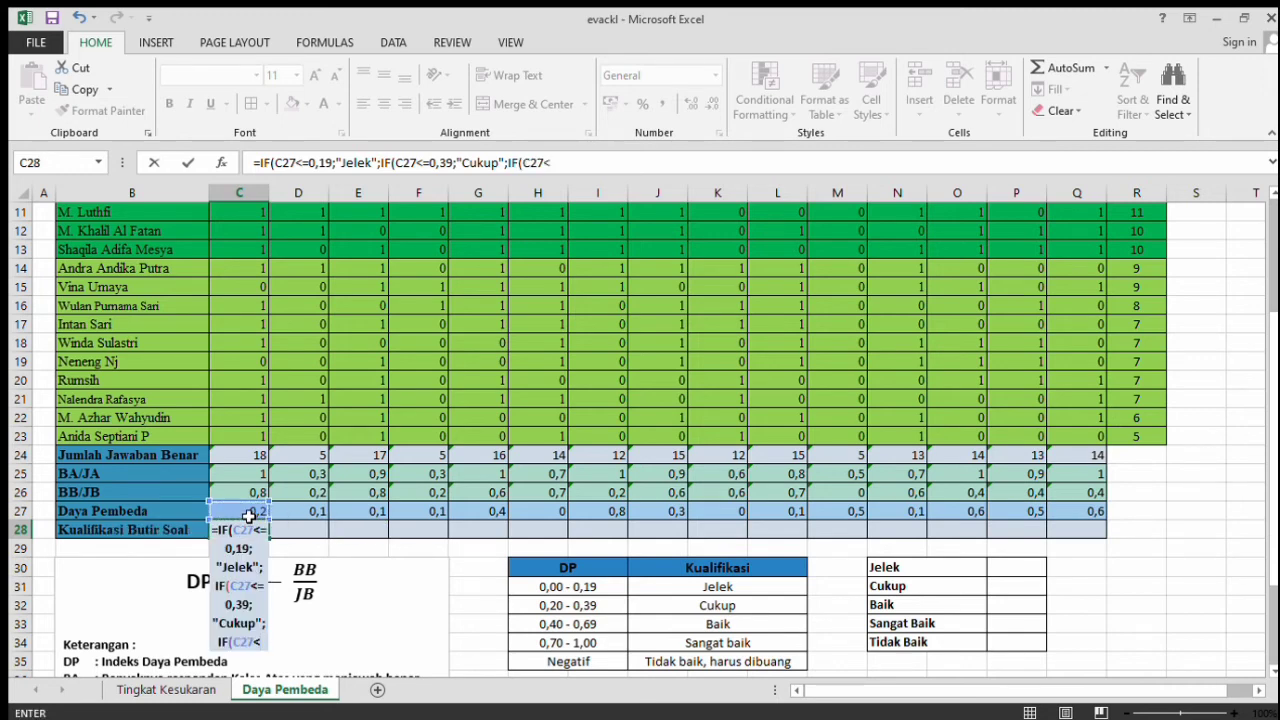
pyautogui.write('=0,69;')
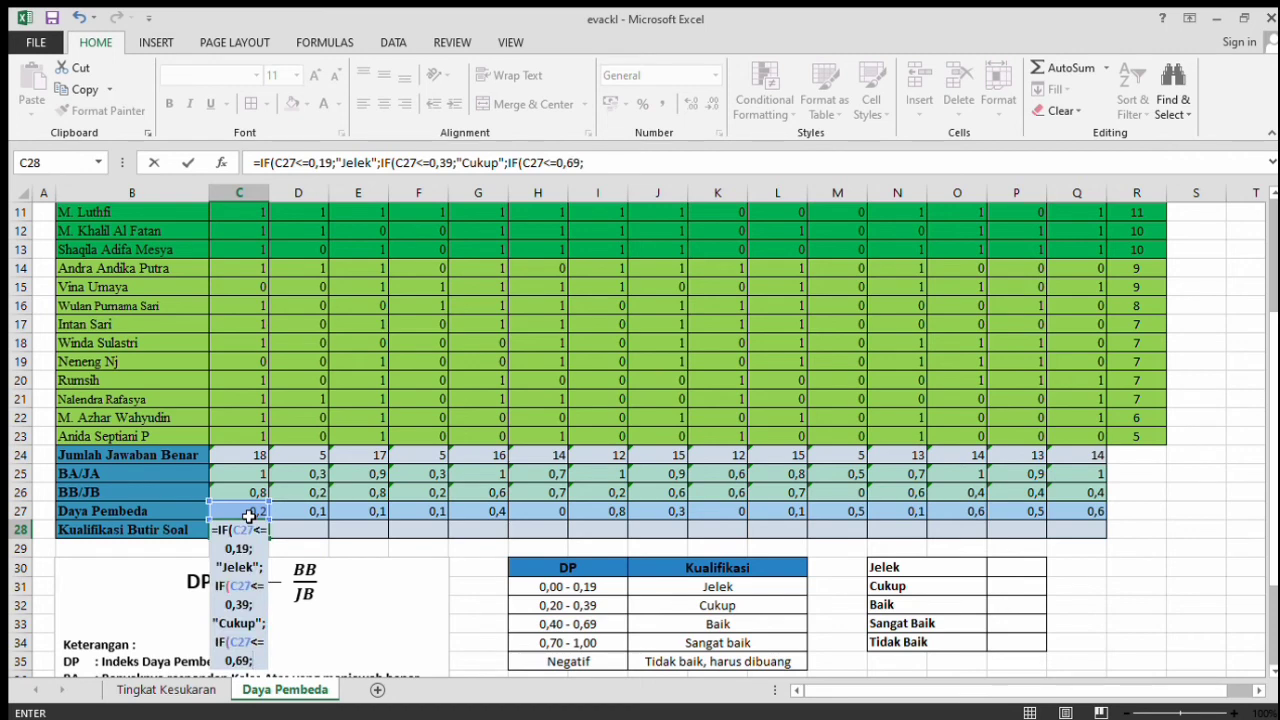
pyautogui.write('"Baik";')
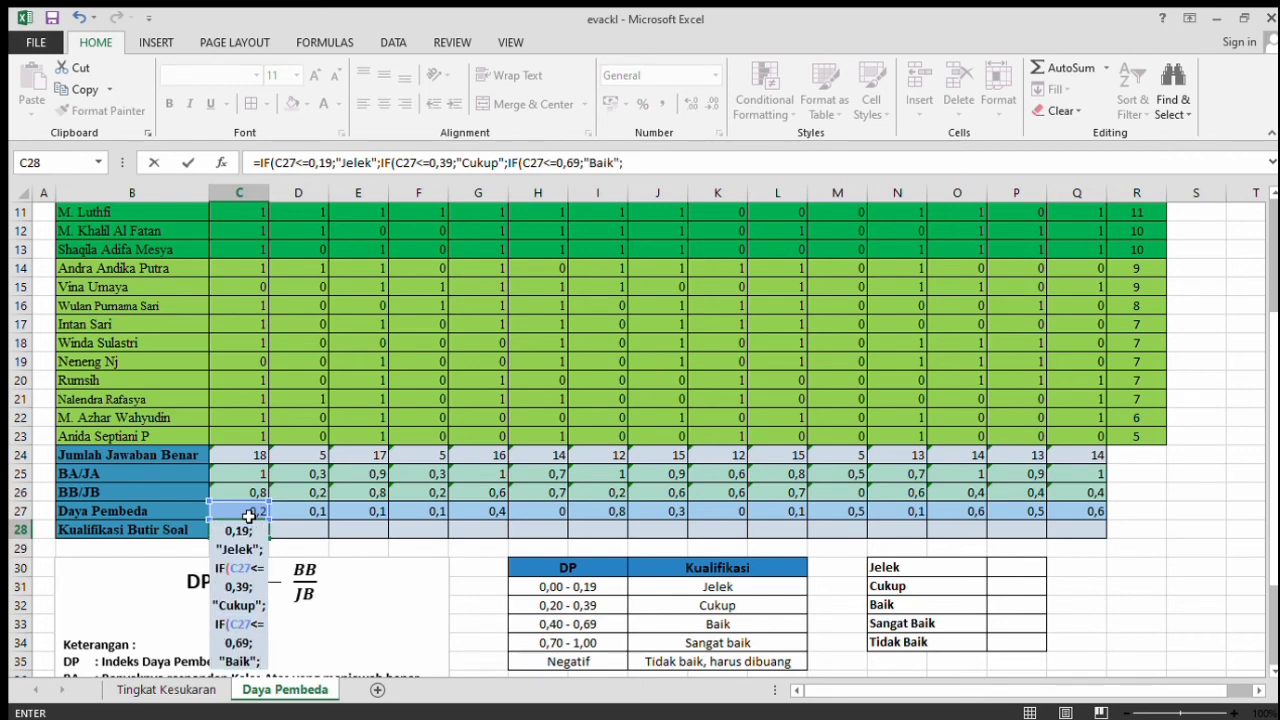
# - Finish the C28 formula with a nested IF returning "Sangat Baik" when C271<=1,00, and fill it across to Q28
pyautogui.write('IF(')
pyautogui.click(248, 515)
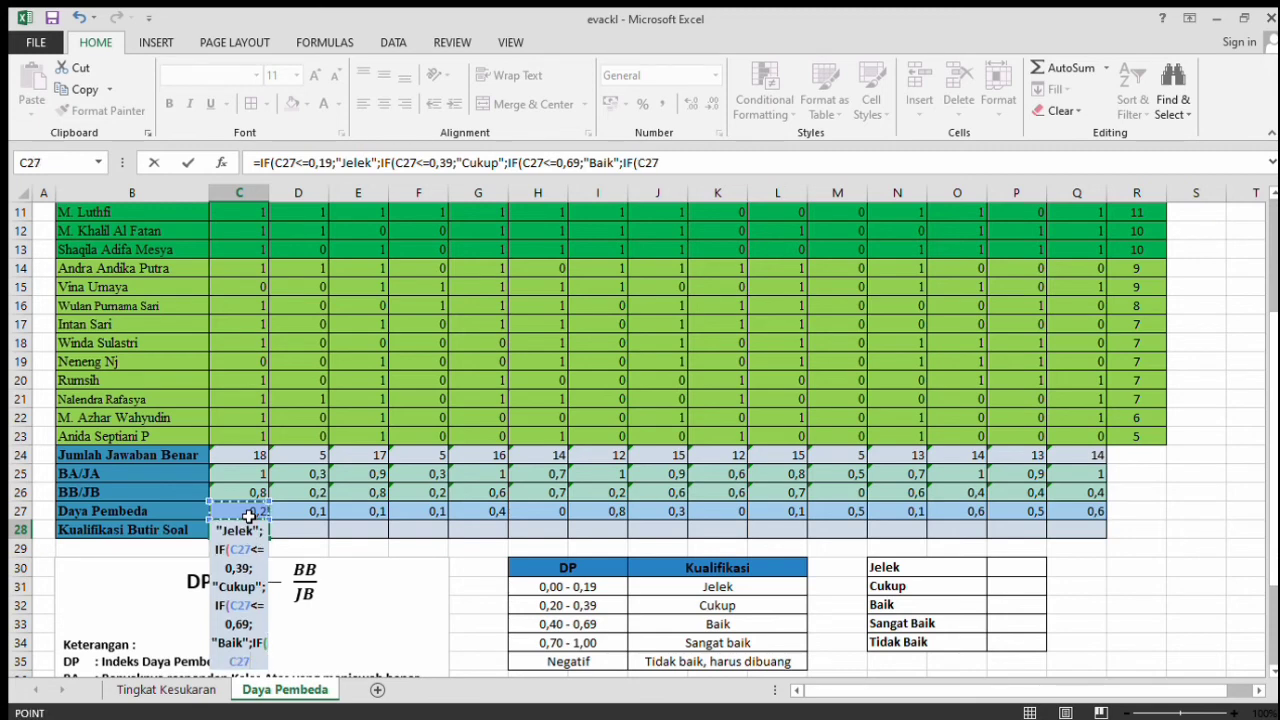
pyautogui.write('1,00')
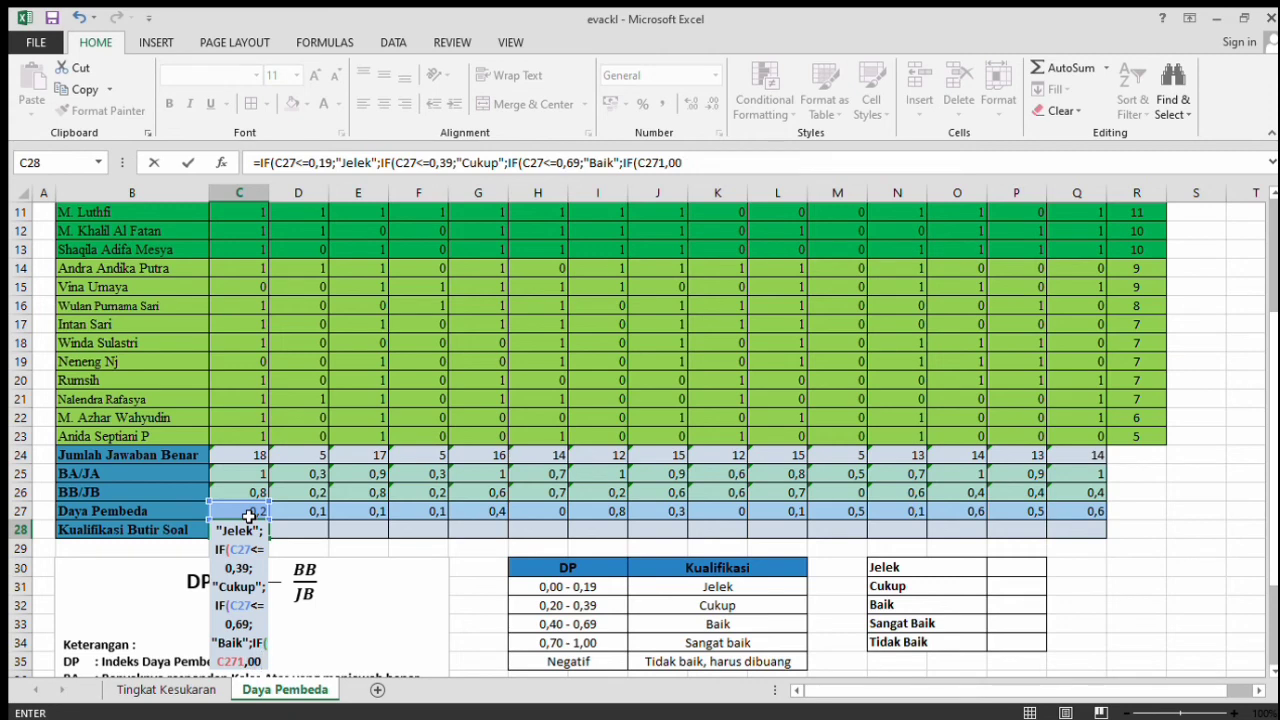
pyautogui.press('BackSpace')
pyautogui.press('BackSpace')
pyautogui.press('BackSpace')
pyautogui.write('<=1,00')
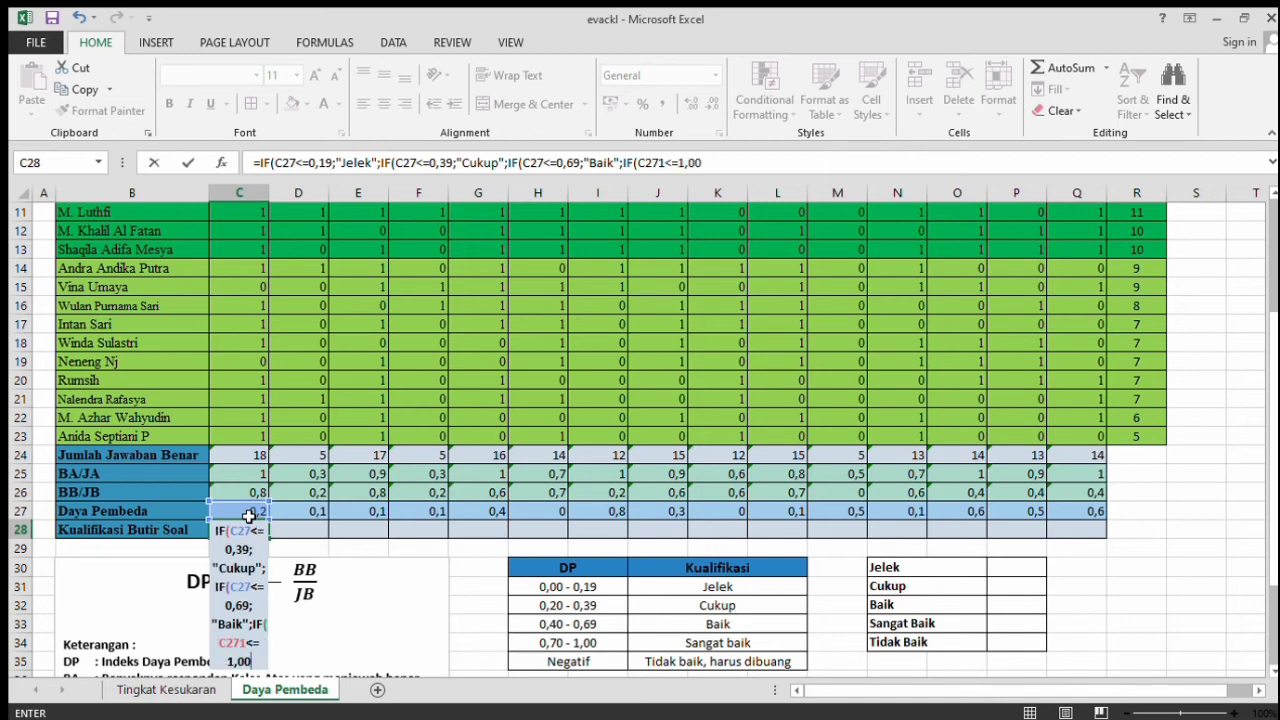
pyautogui.write(';"')
pyautogui.write('Sanga')
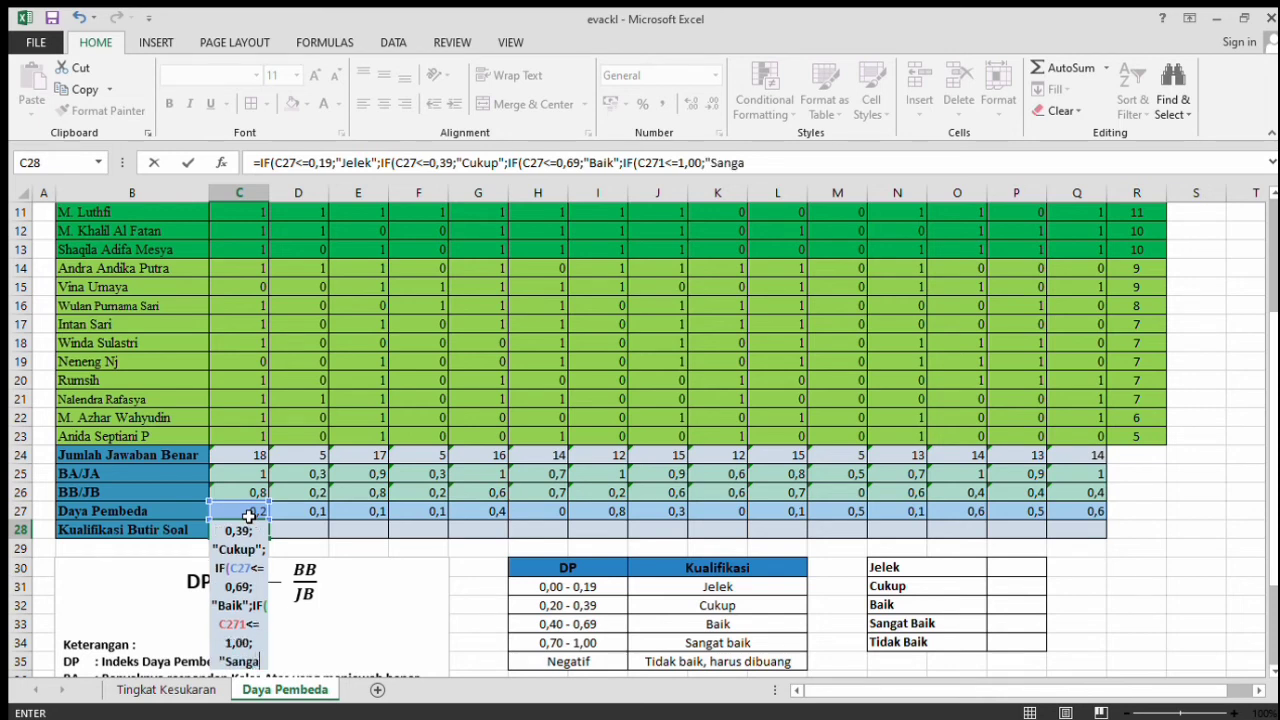
pyautogui.write('t Baik')
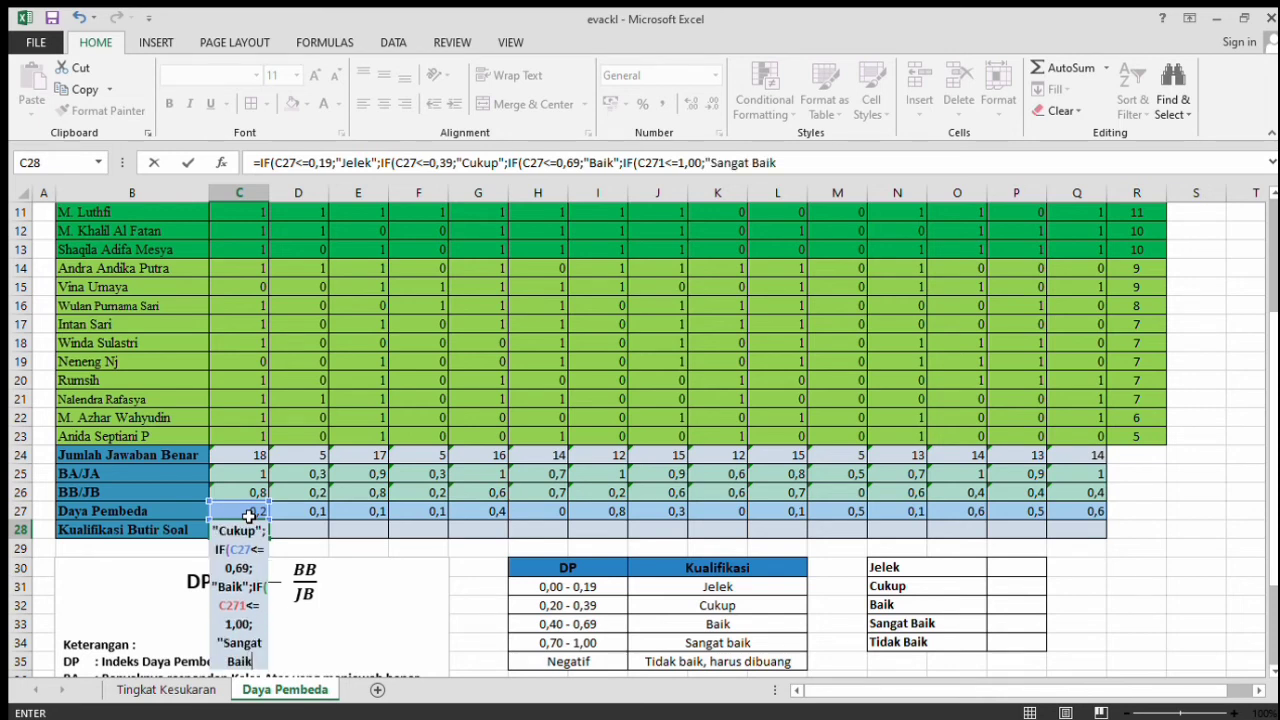
pyautogui.write('")')
pyautogui.press('Return')
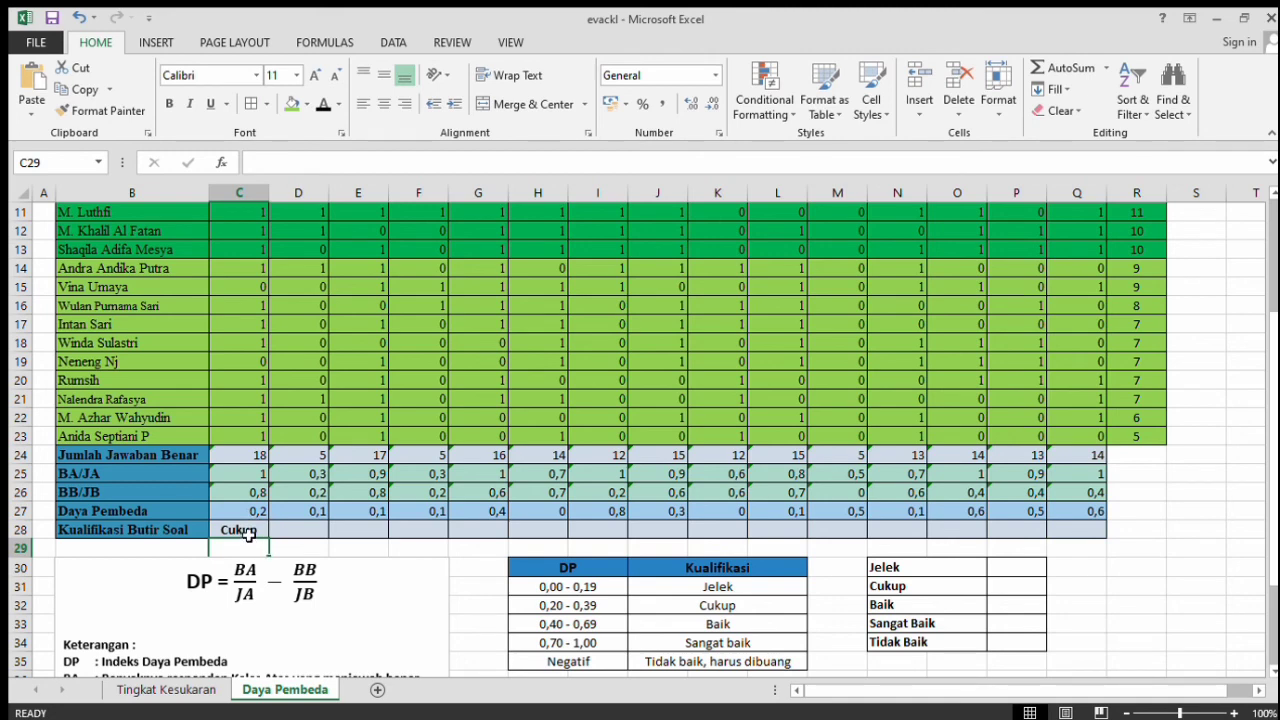
pyautogui.click(248, 535)
pyautogui.moveTo(268, 538); pyautogui.dragTo(1088, 540)
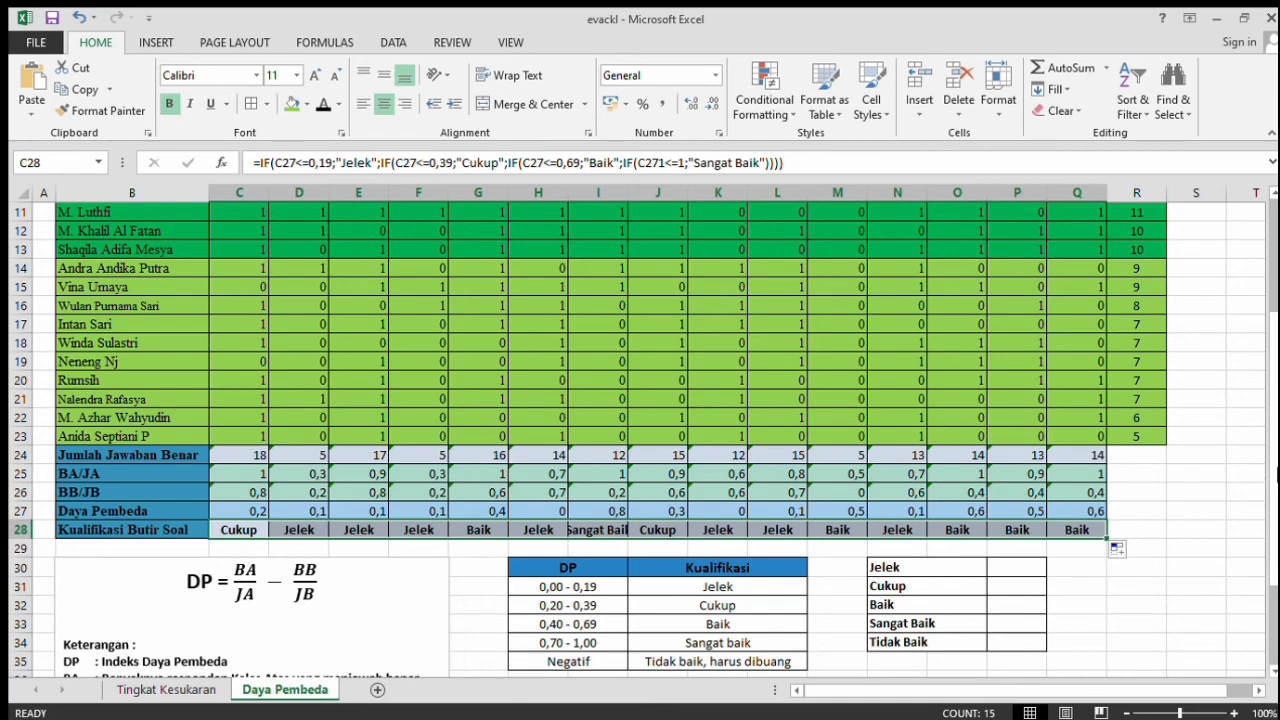
# - Enter the qualification counts in P30:P33: Jelek 7, Cukup 2, Baik 5 and Sangat Baik 1
pyautogui.scroll(-2, 1272, 530)
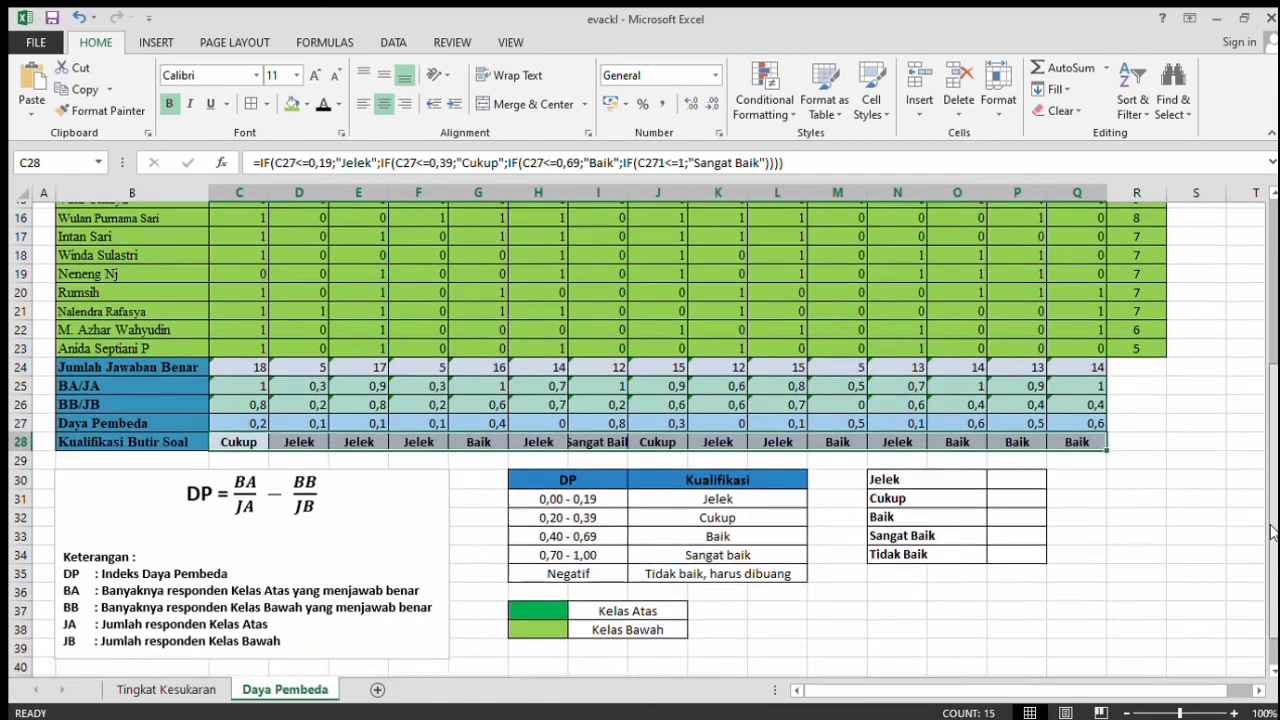
pyautogui.click(1010, 474)
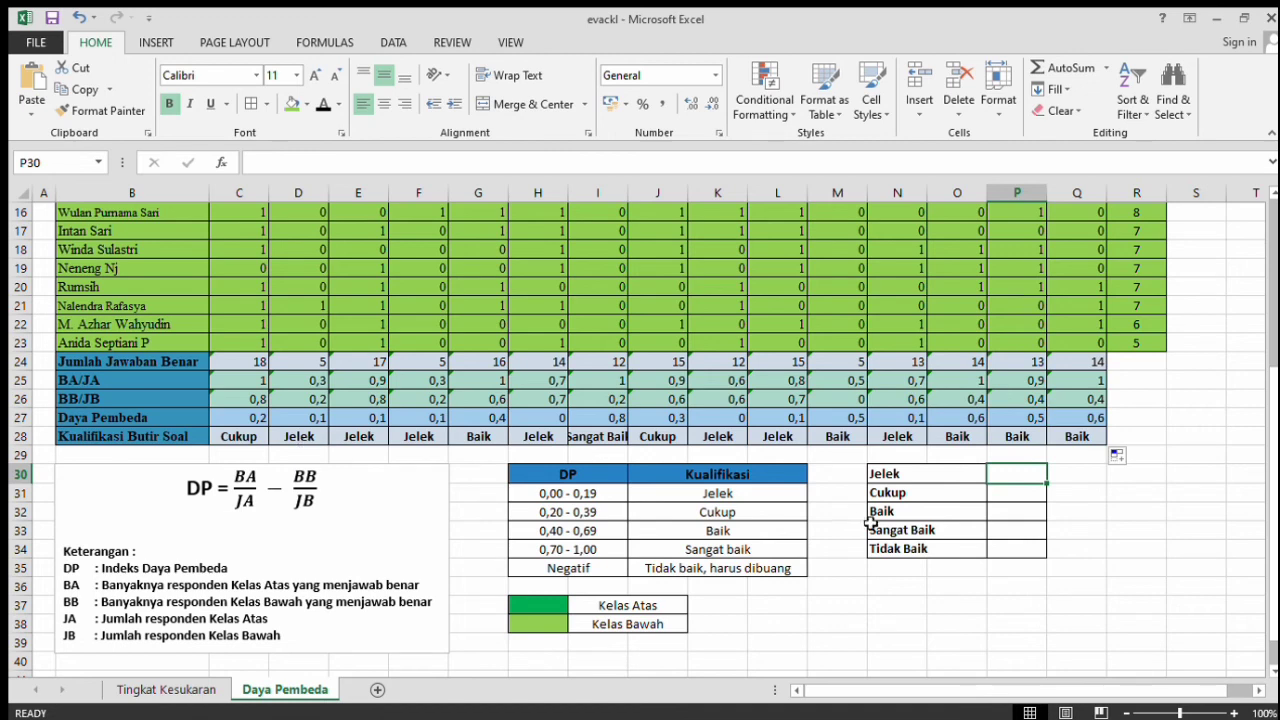
pyautogui.write('7')
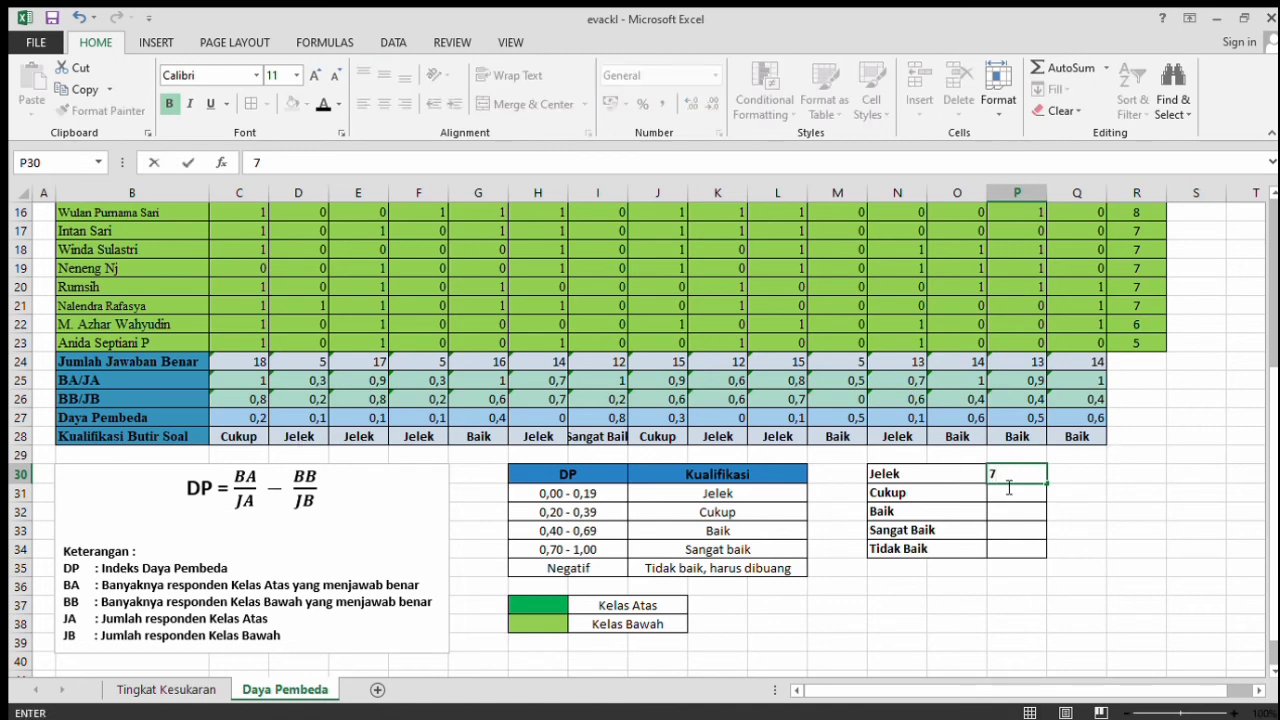
pyautogui.click(1006, 497)
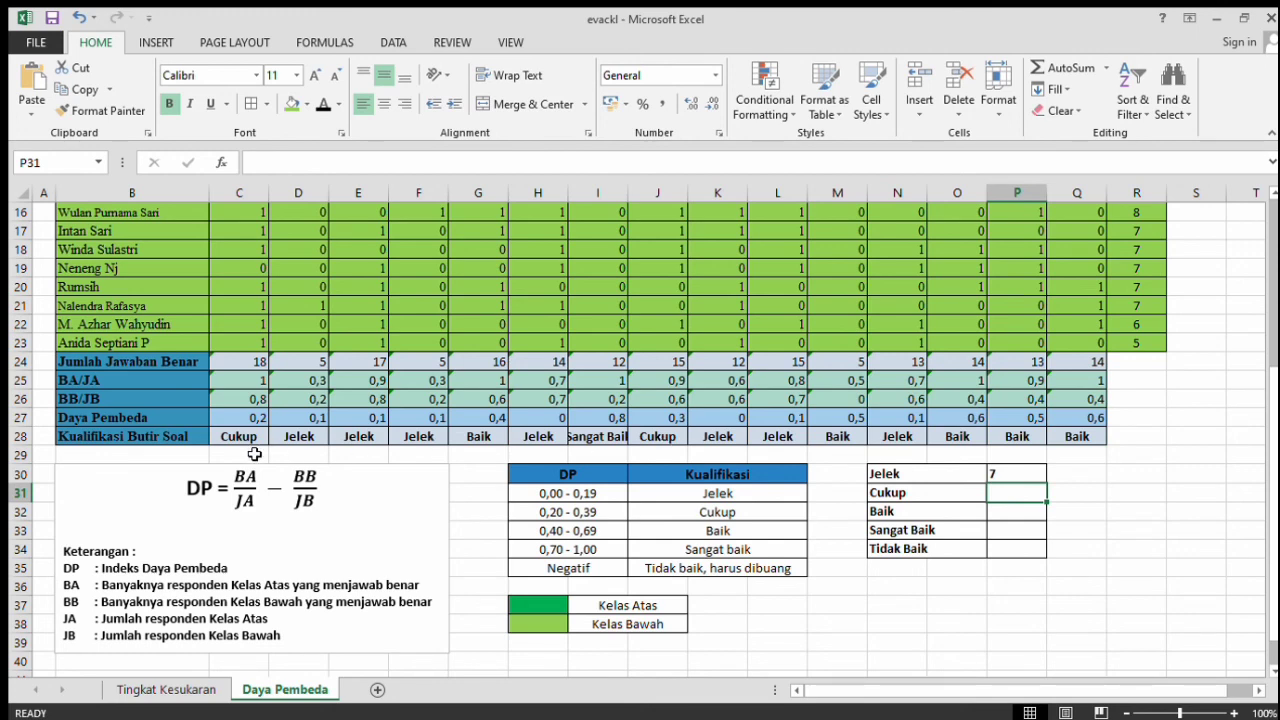
pyautogui.write('2')
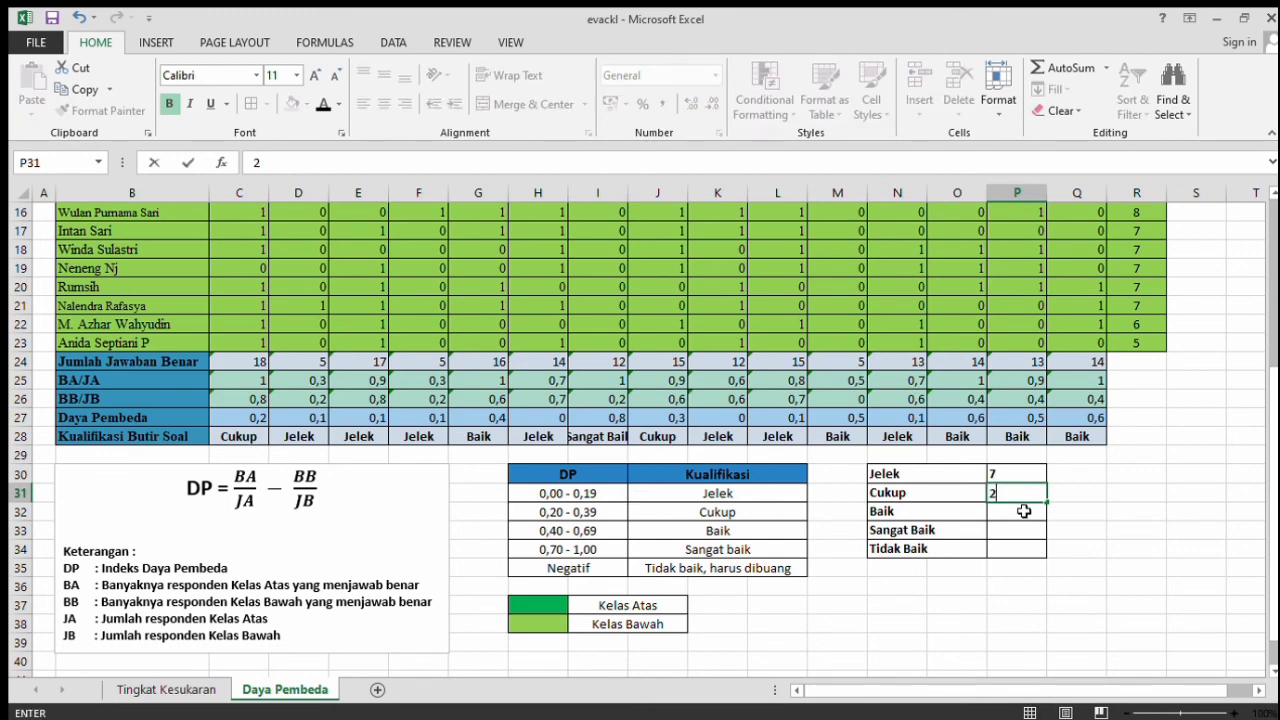
pyautogui.press('Return')
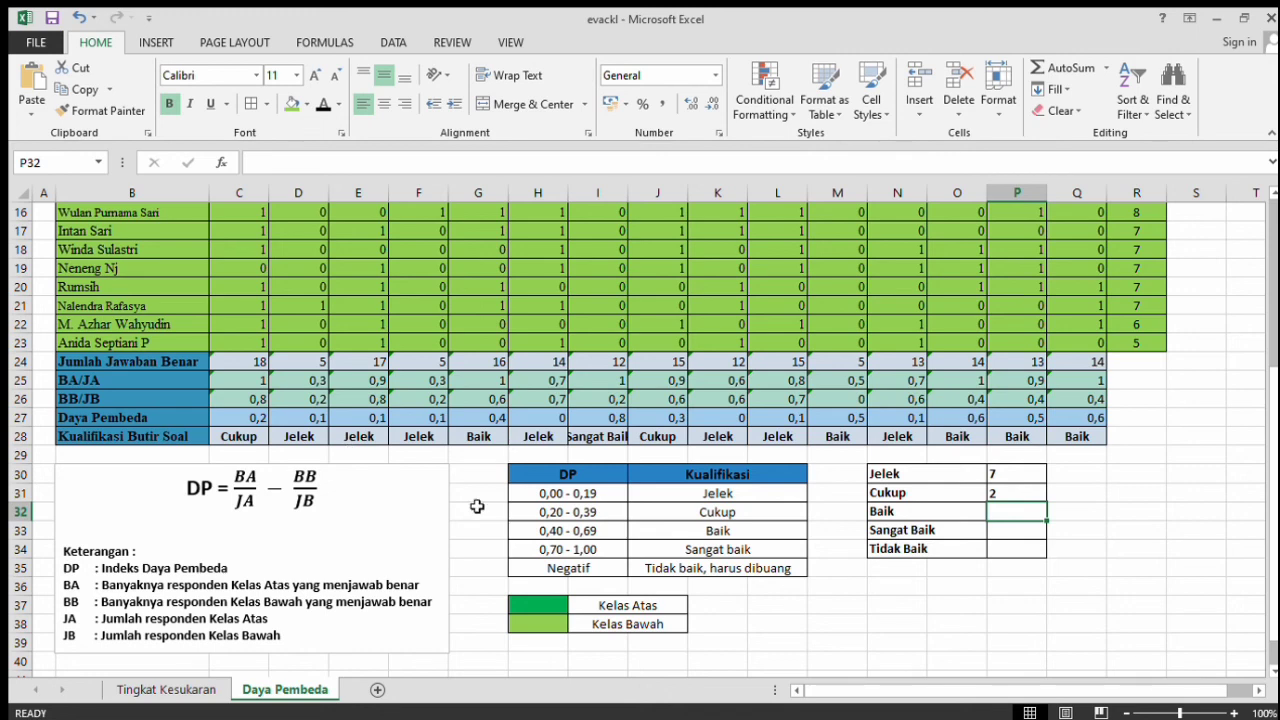
pyautogui.write('5')
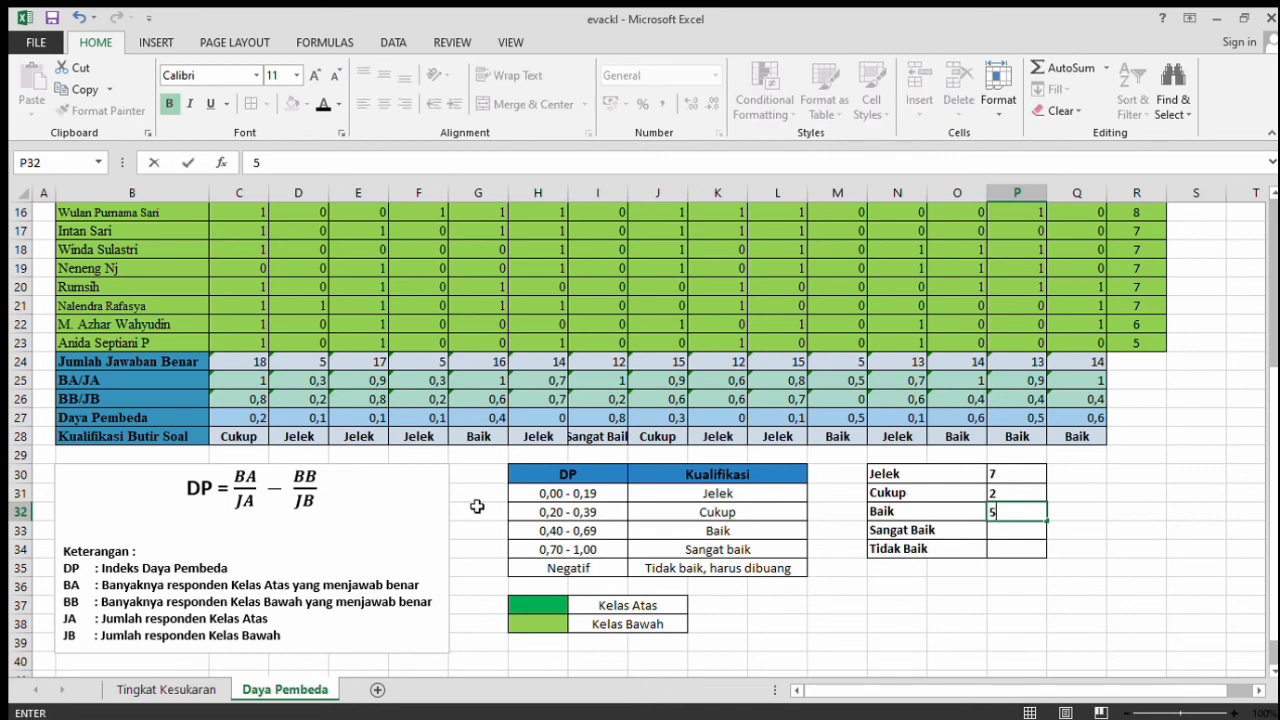
pyautogui.click(1018, 531)
pyautogui.write('1')
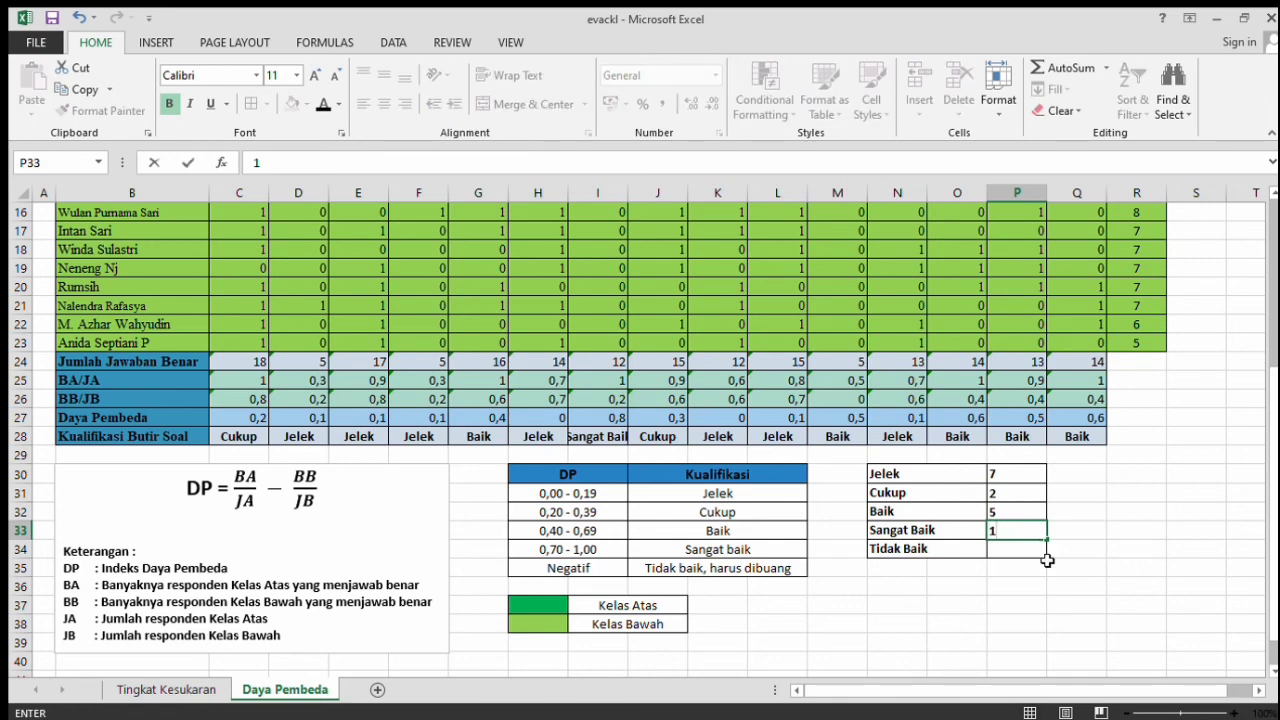
pyautogui.click(1073, 565)
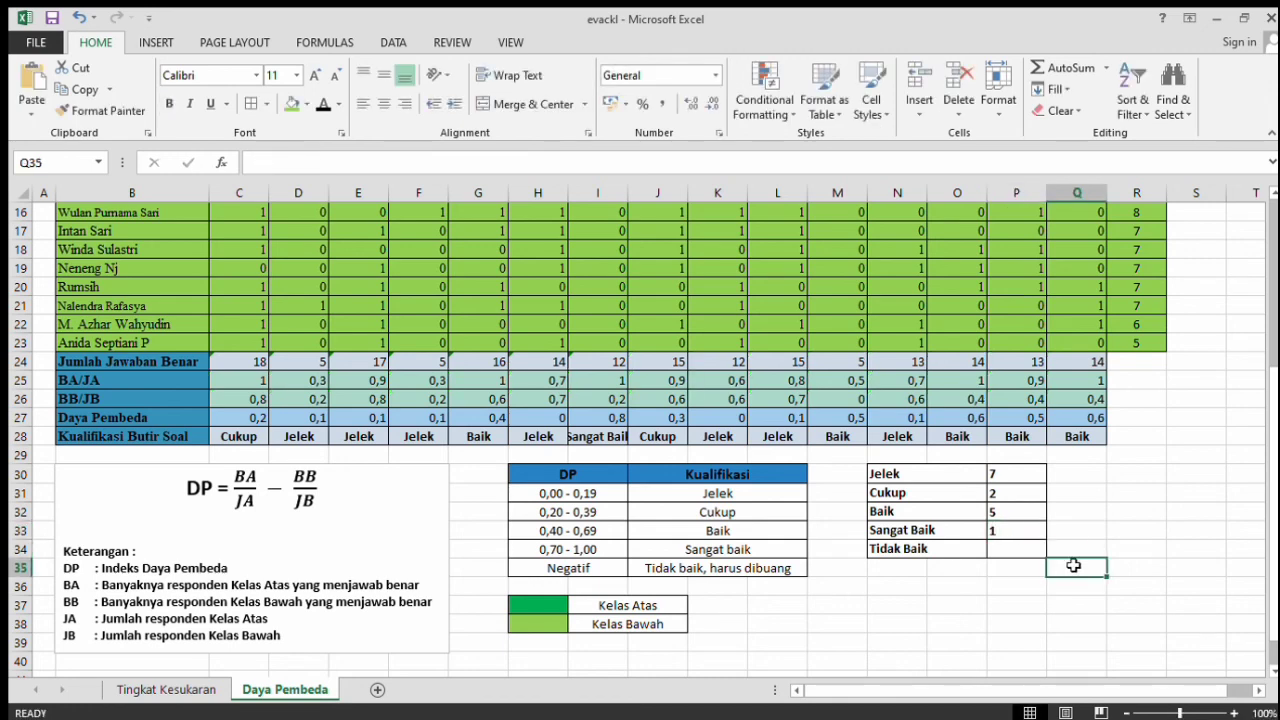